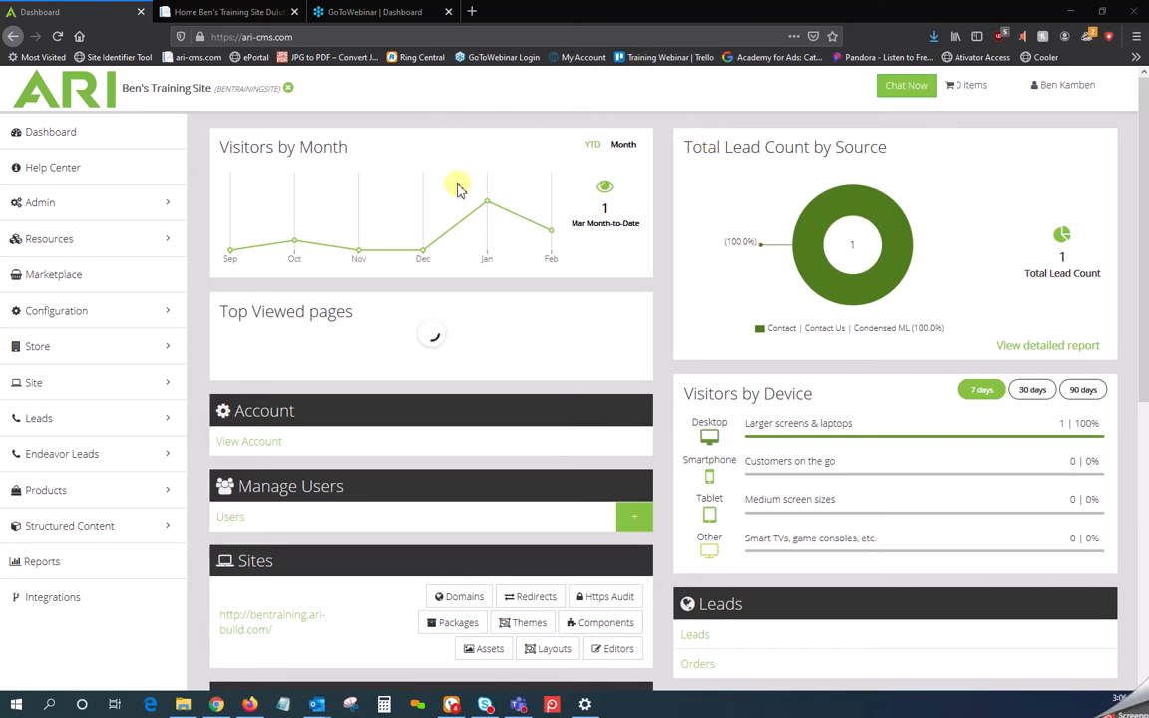
# Open the list of domains for the site from the dashboard's Sites section.
pyautogui.scroll(-2, 384, 449)
pyautogui.moveTo(283, 424); pyautogui.dragTo(242, 419)
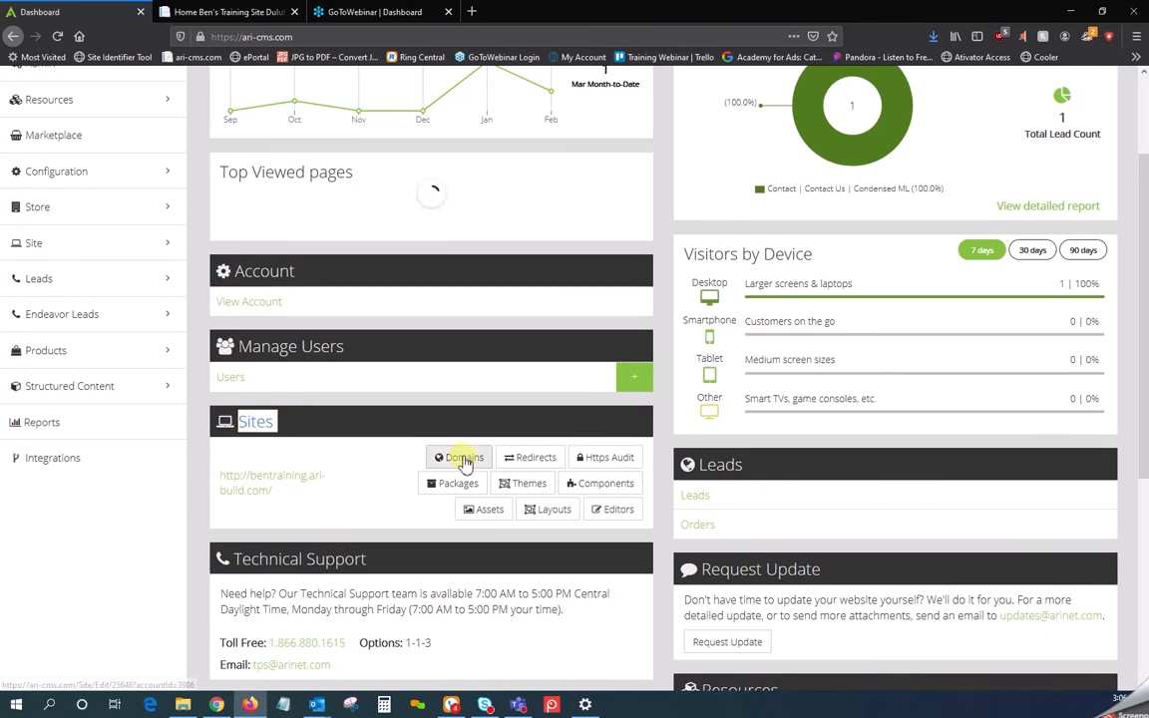
pyautogui.click(464, 459)
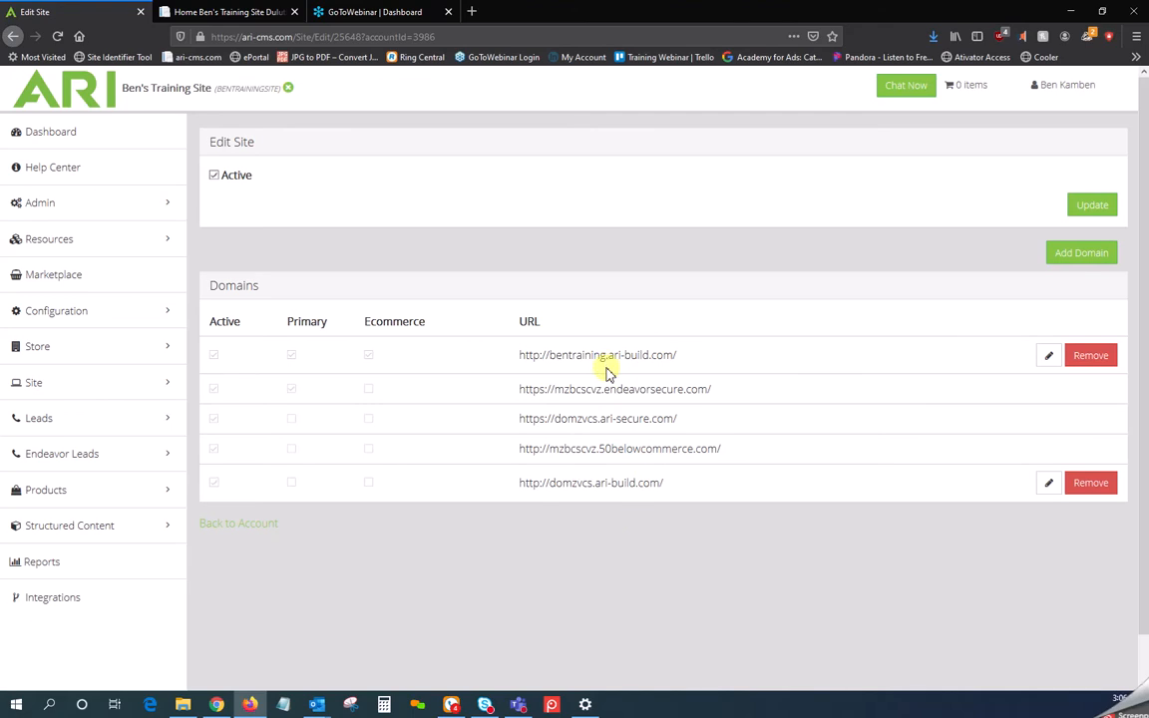
# Open the site's primary e-commerce domain in a new browser tab and close the duplicate homepage tab.
pyautogui.moveTo(685, 357); pyautogui.dragTo(503, 351)
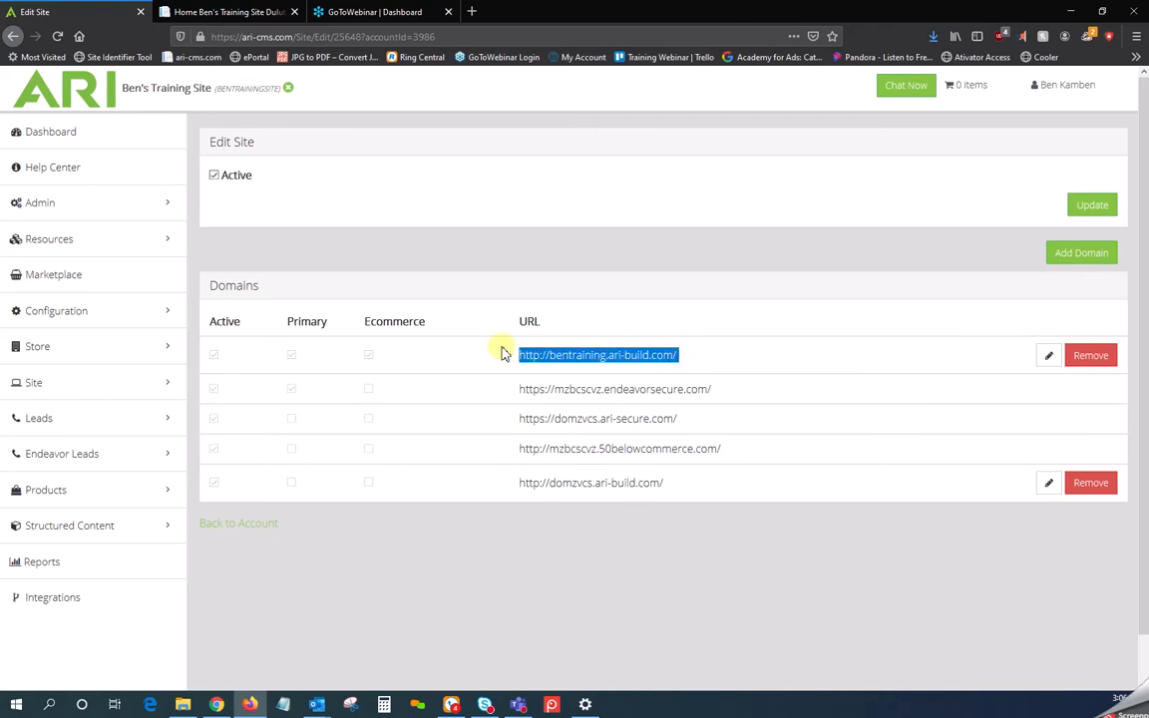
pyautogui.rightClick(644, 361)
pyautogui.click(696, 381)
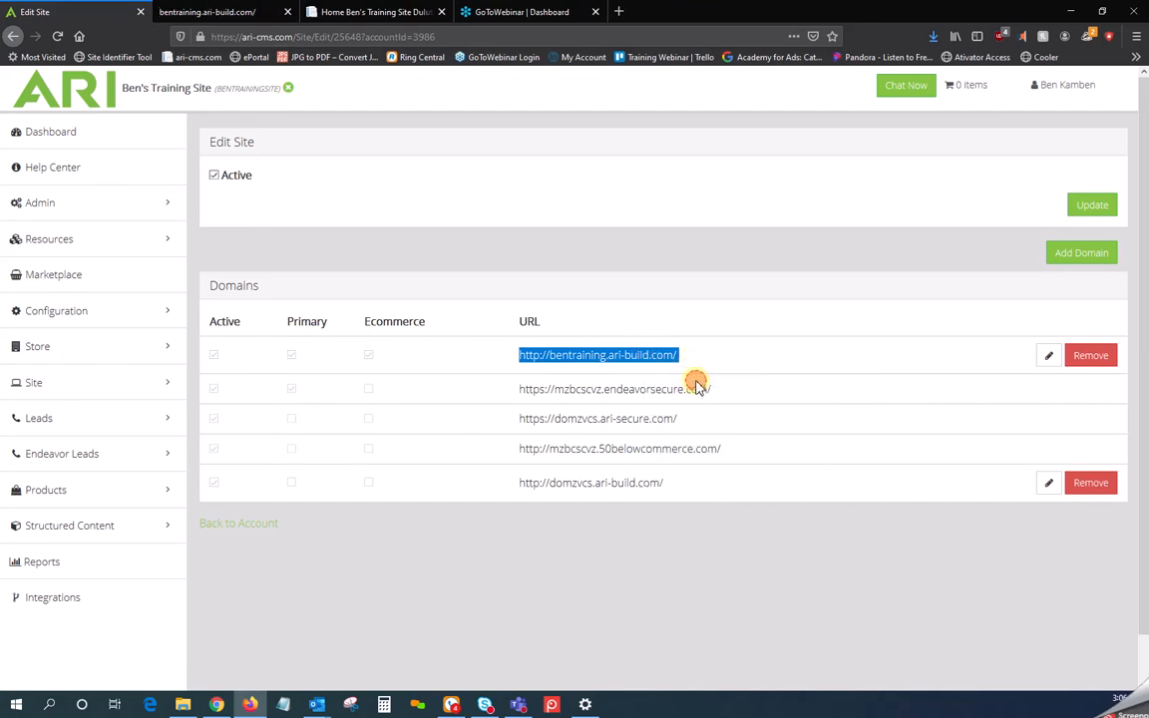
pyautogui.click(243, 13)
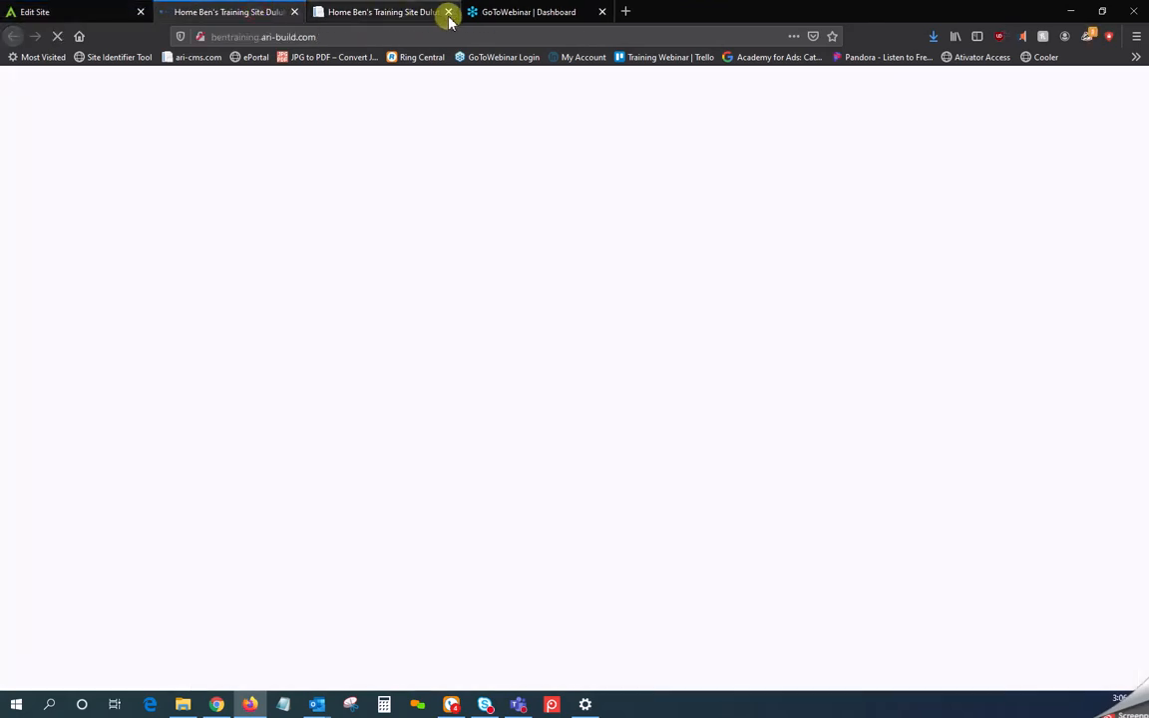
pyautogui.click(448, 12)
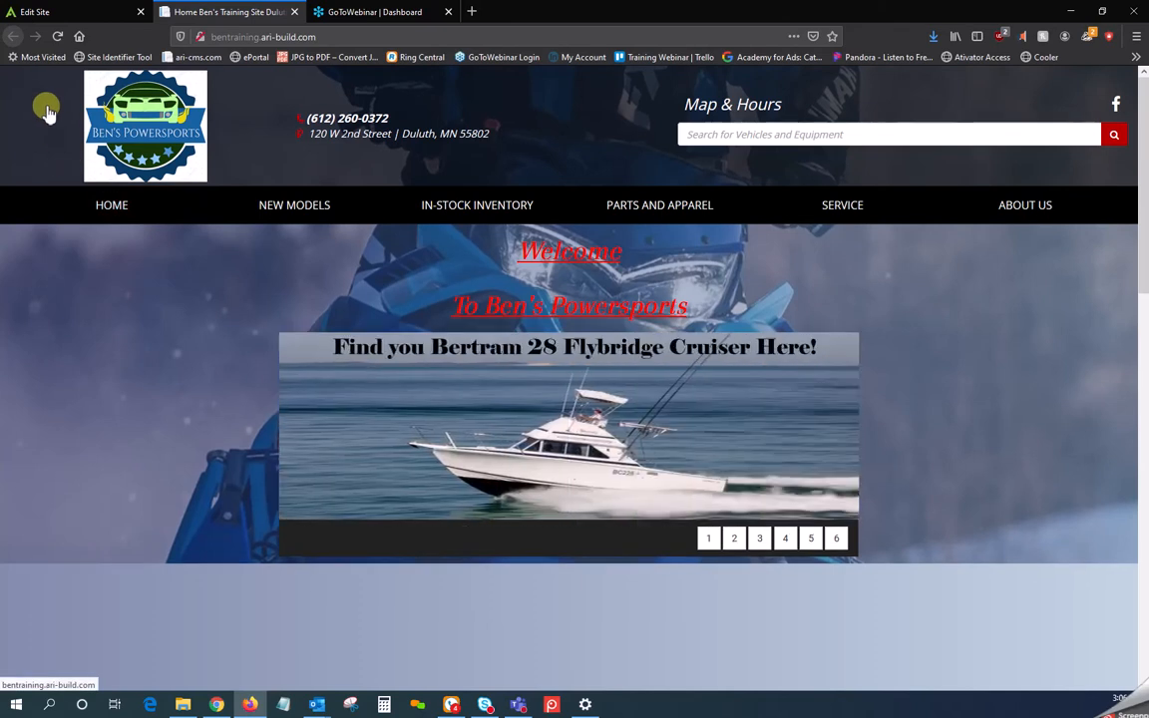
# Examine the live homepage's sections from the header and slideshow through call-to-action images, used inventory and brand logos to the footer.
pyautogui.moveTo(93, 207)
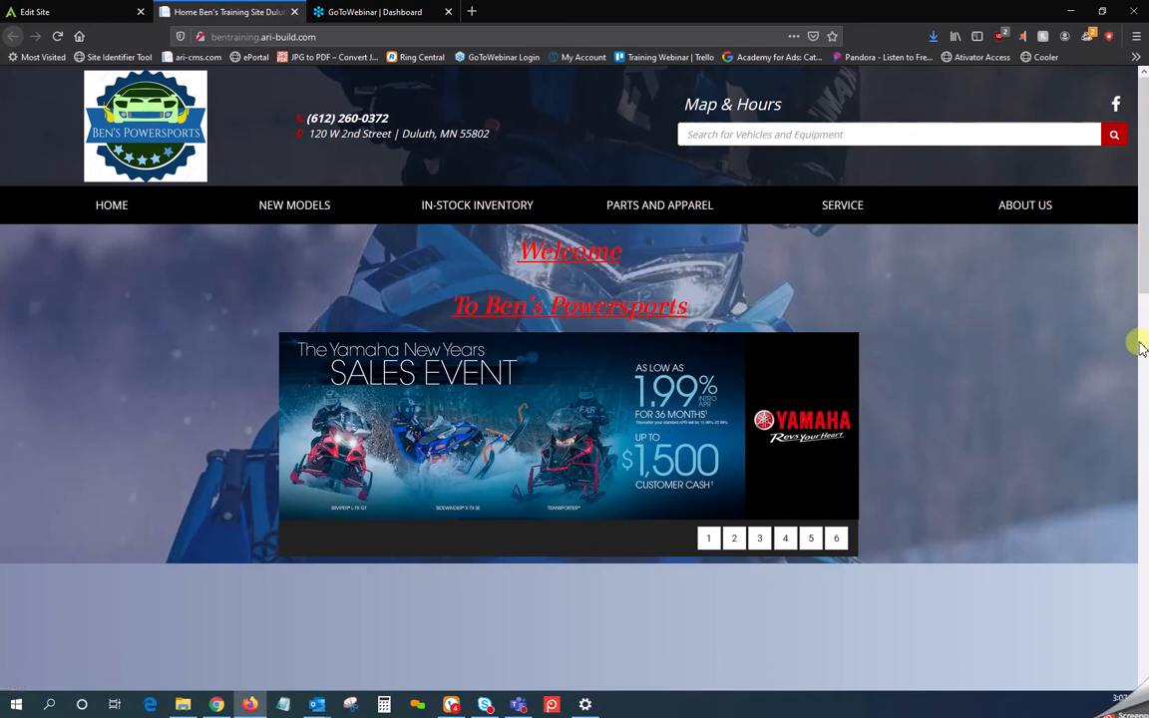
pyautogui.scroll(-2, 1077, 359)
pyautogui.scroll(2, 1077, 362)
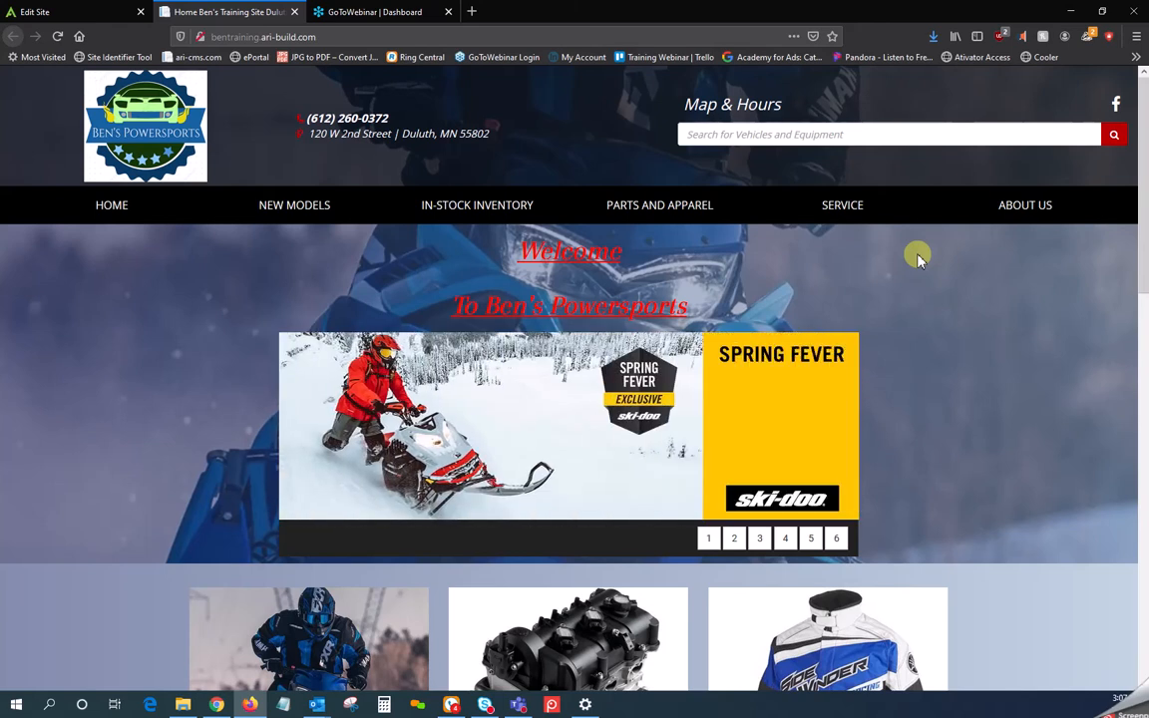
pyautogui.scroll(-4, 1027, 289)
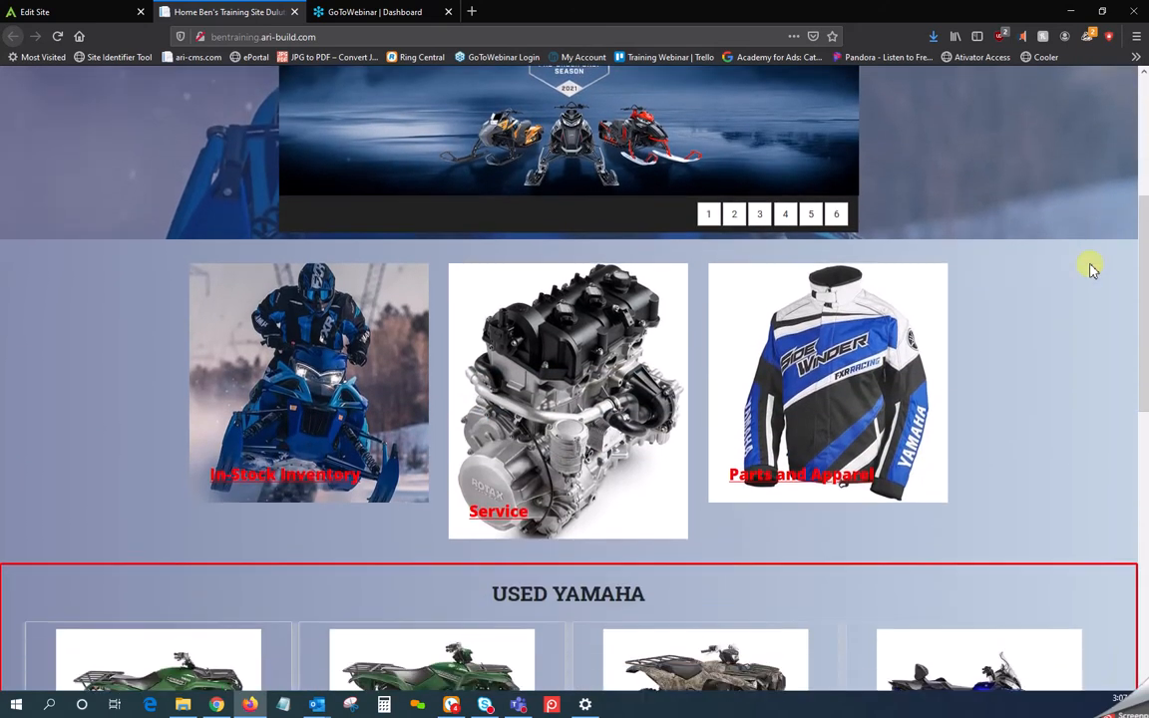
pyautogui.scroll(-1, 1090, 267)
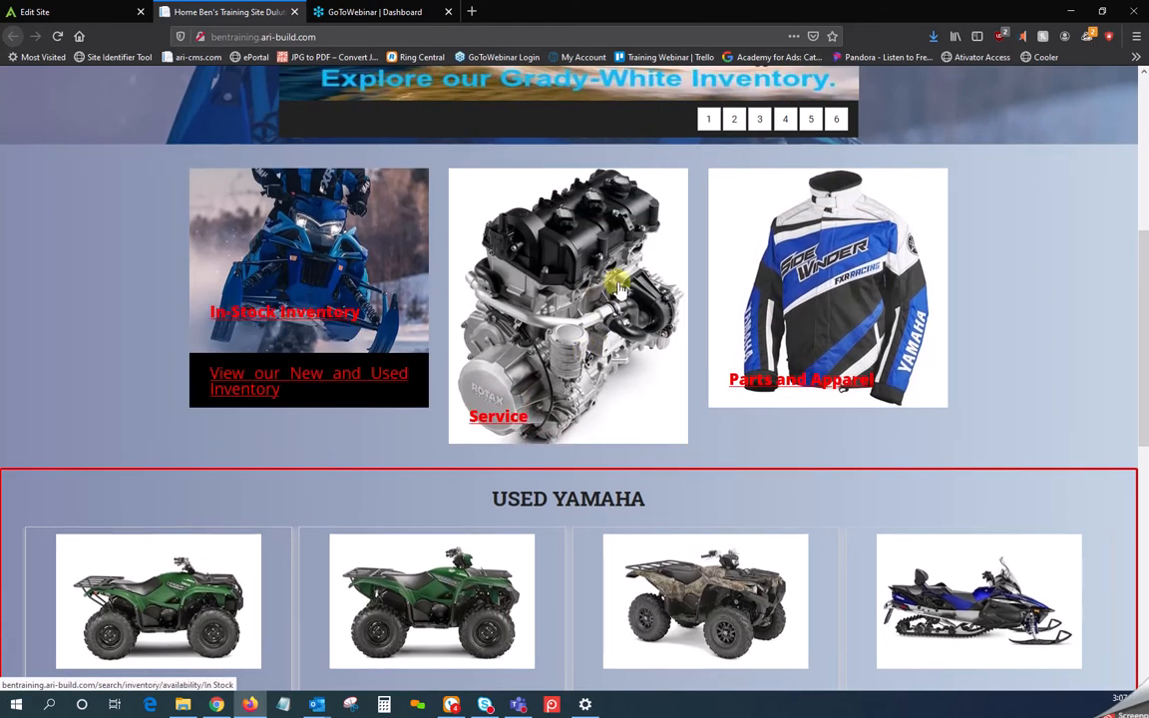
pyautogui.scroll(-5, 984, 317)
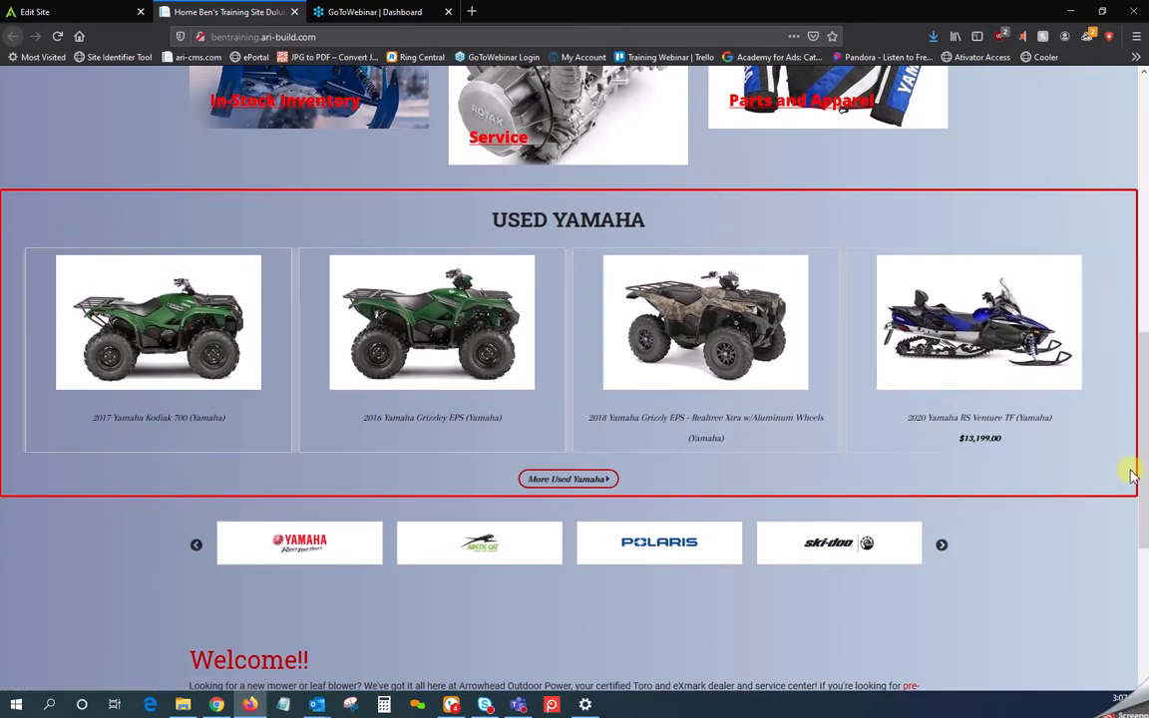
pyautogui.scroll(-3, 1123, 320)
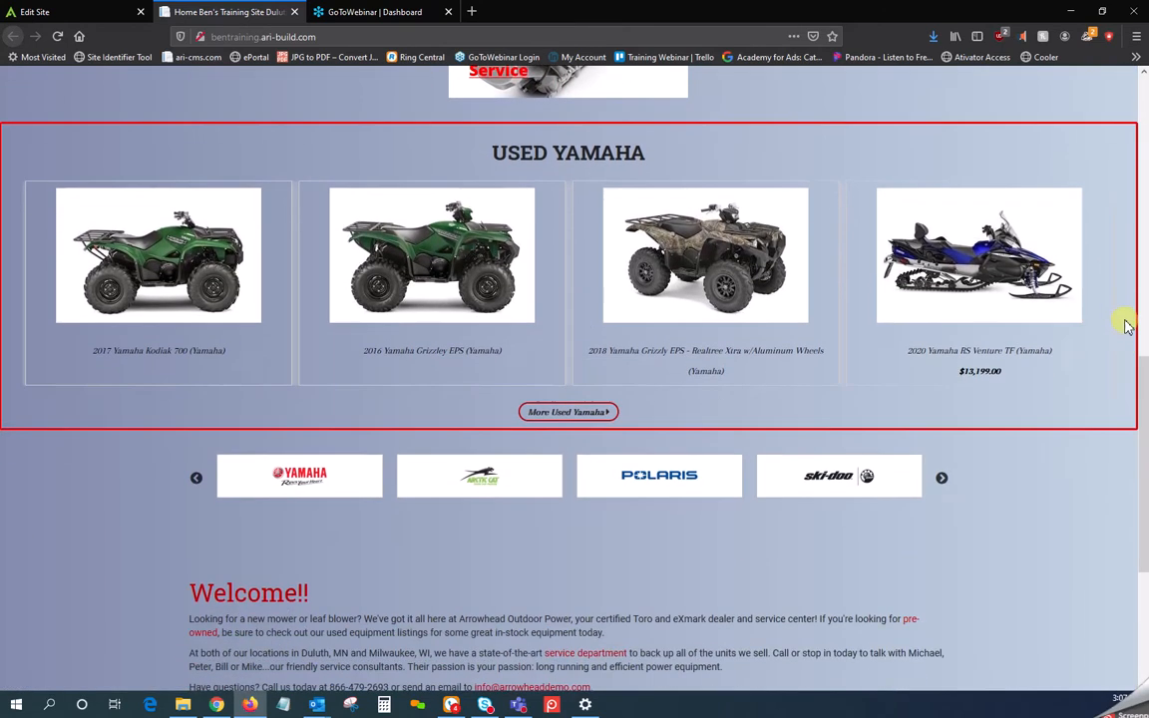
pyautogui.scroll(-1, 1127, 324)
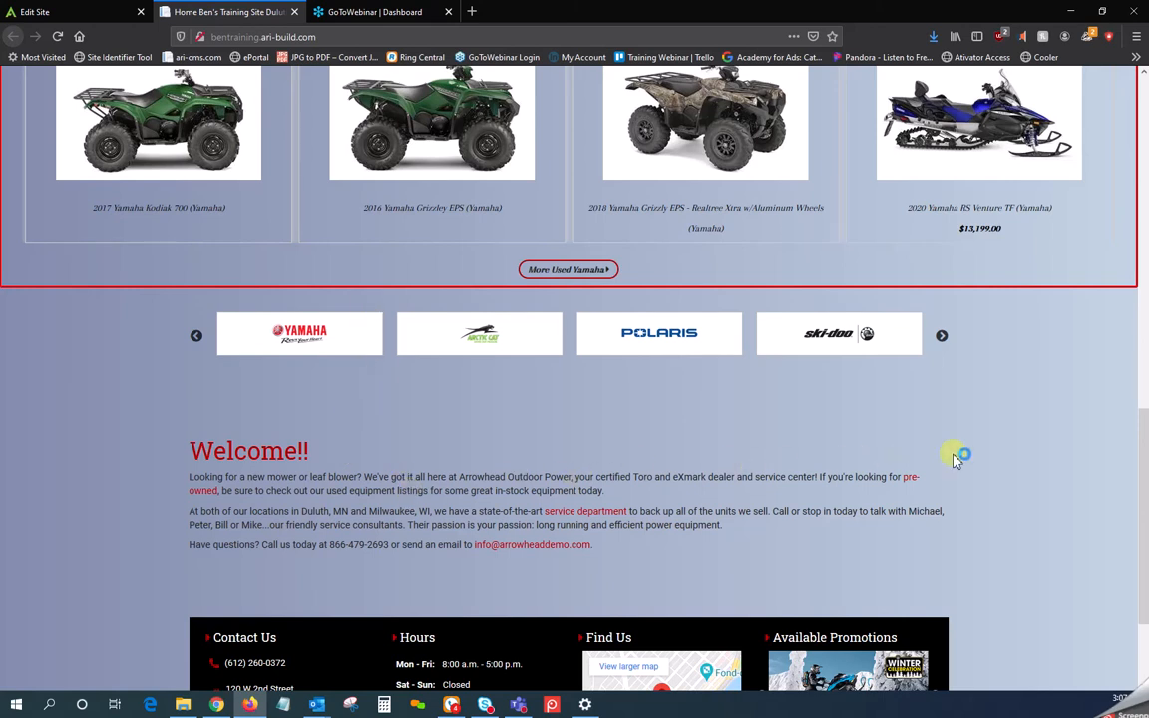
pyautogui.scroll(-3, 1028, 412)
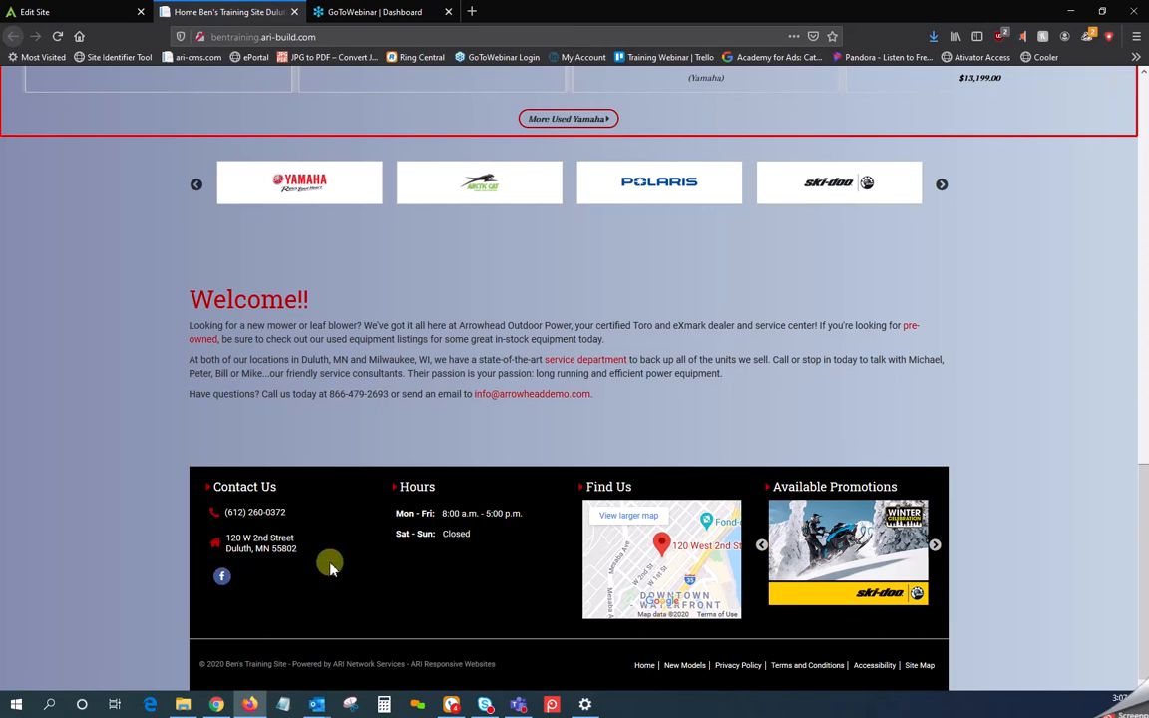
pyautogui.scroll(15, 409, 539)
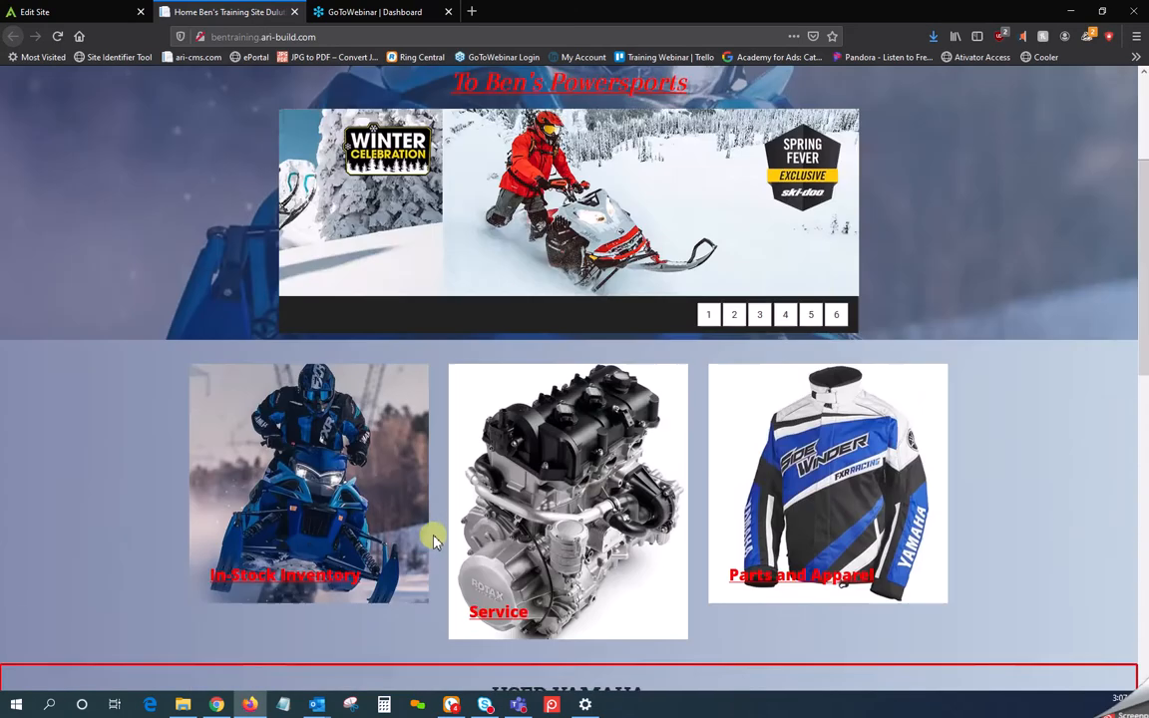
# Return to the CMS dashboard and open the Homepage layout from the site's Layouts.
pyautogui.click(96, 13)
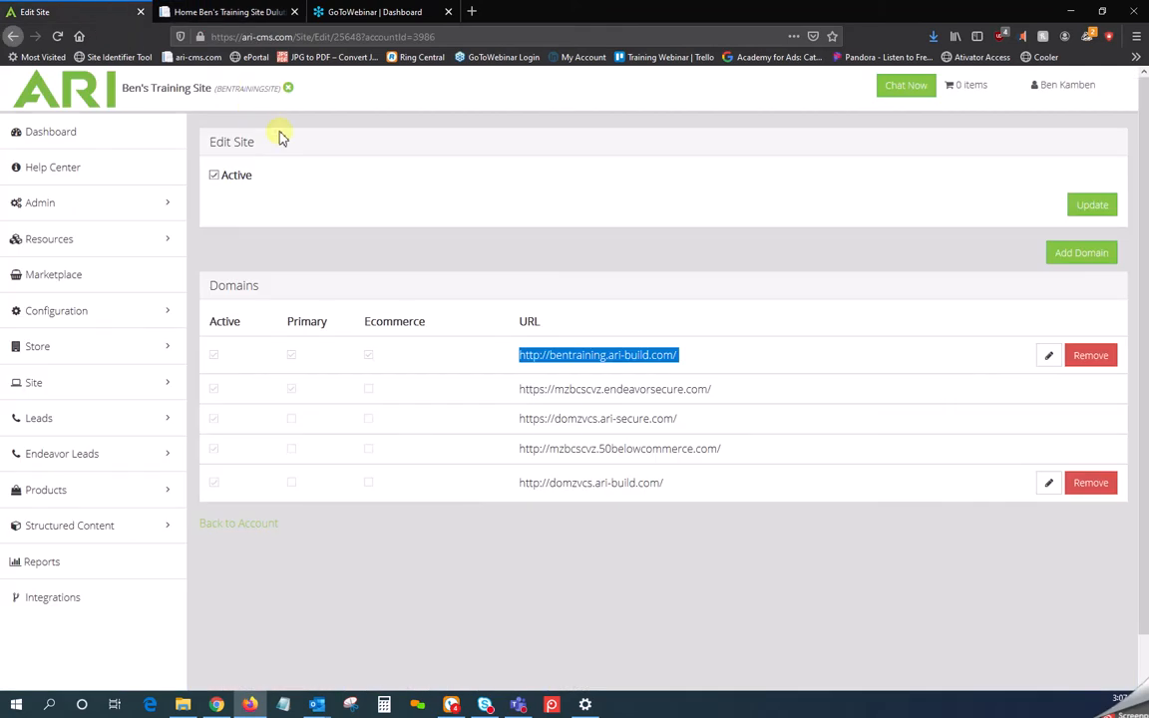
pyautogui.click(123, 141)
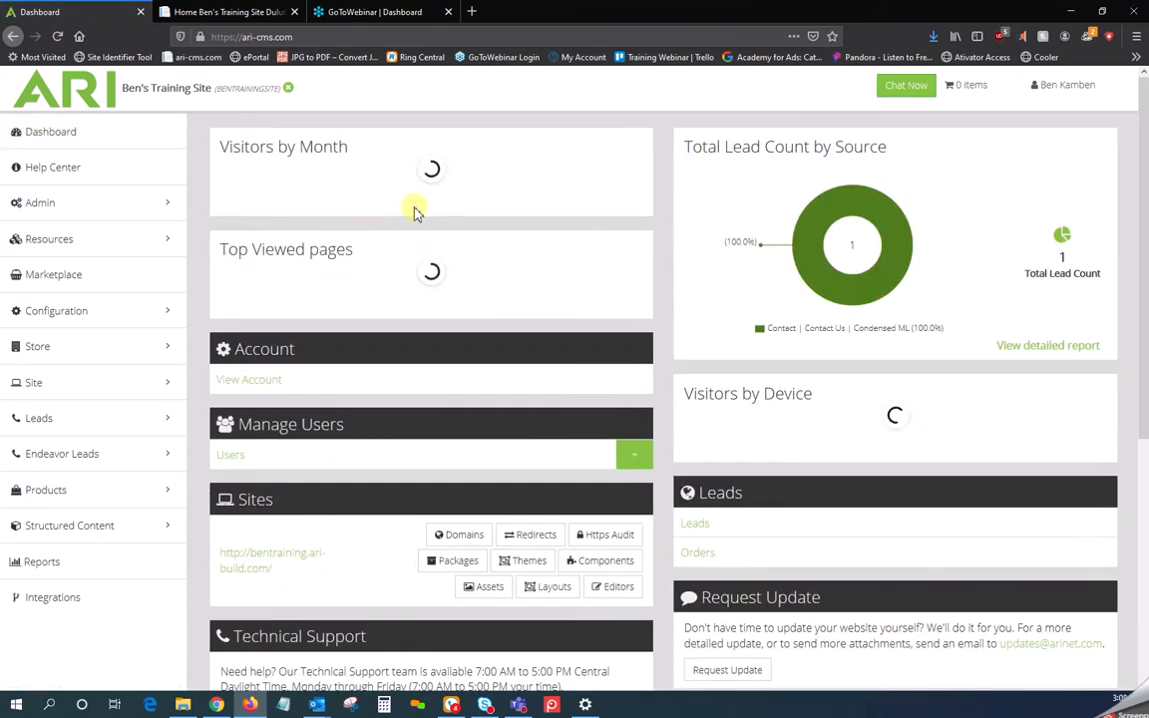
pyautogui.scroll(-3, 414, 203)
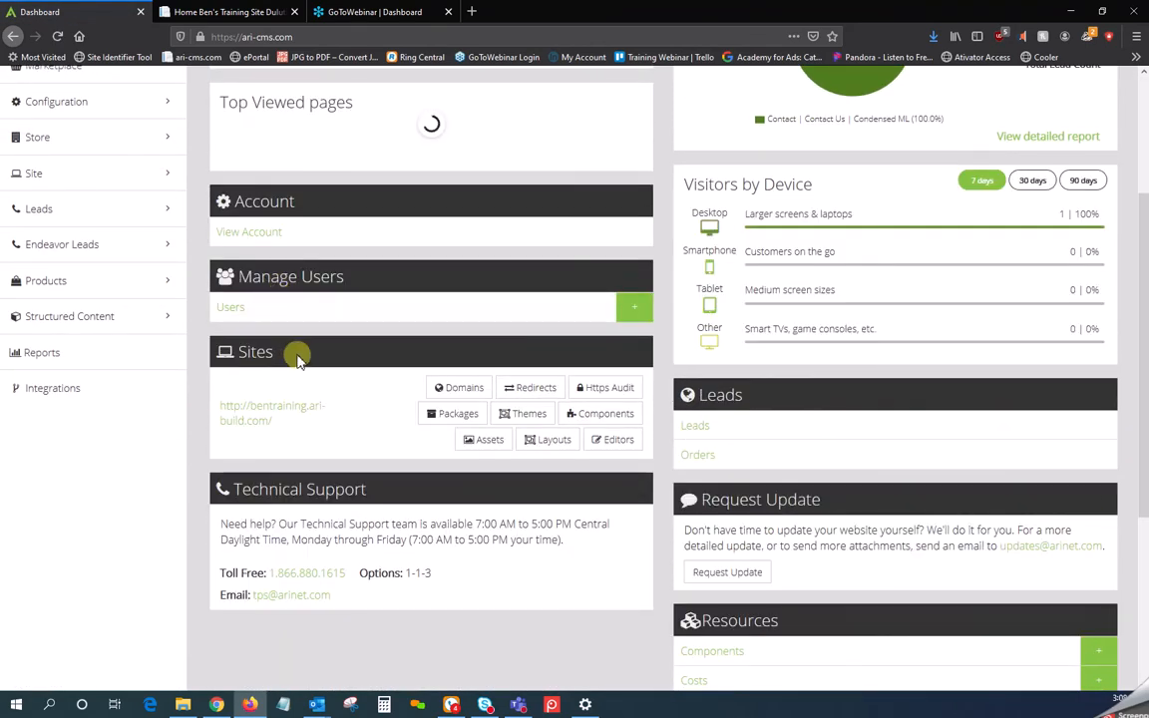
pyautogui.moveTo(264, 351); pyautogui.dragTo(225, 355)
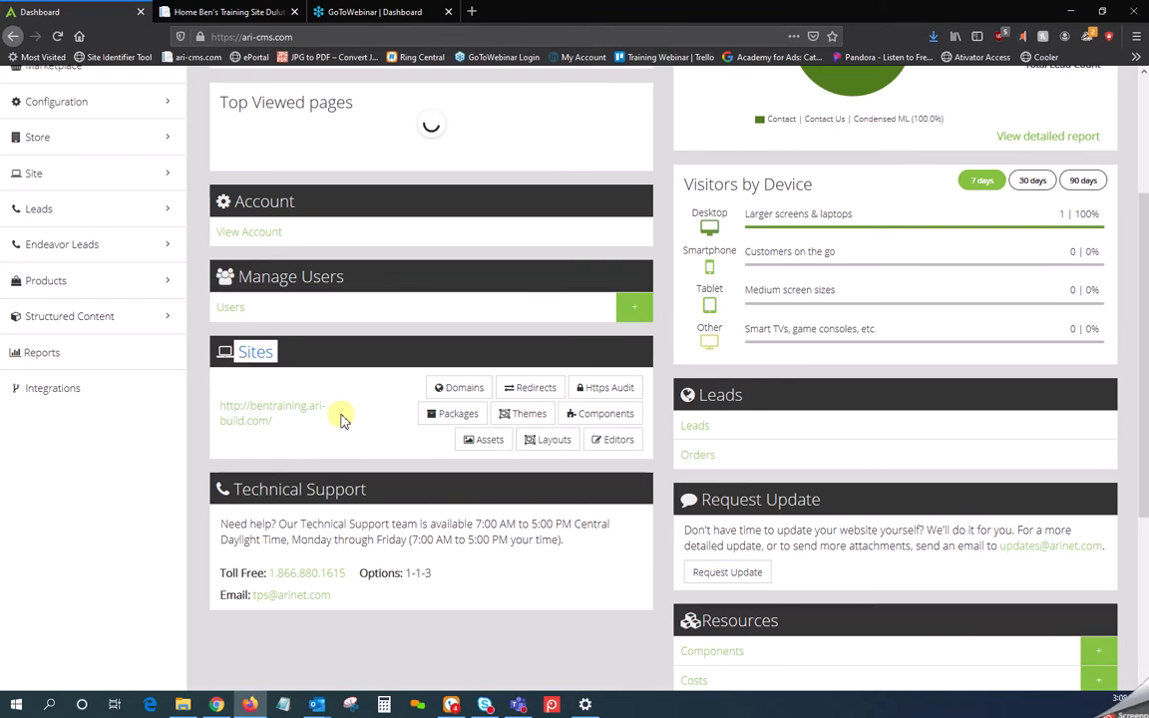
pyautogui.click(554, 440)
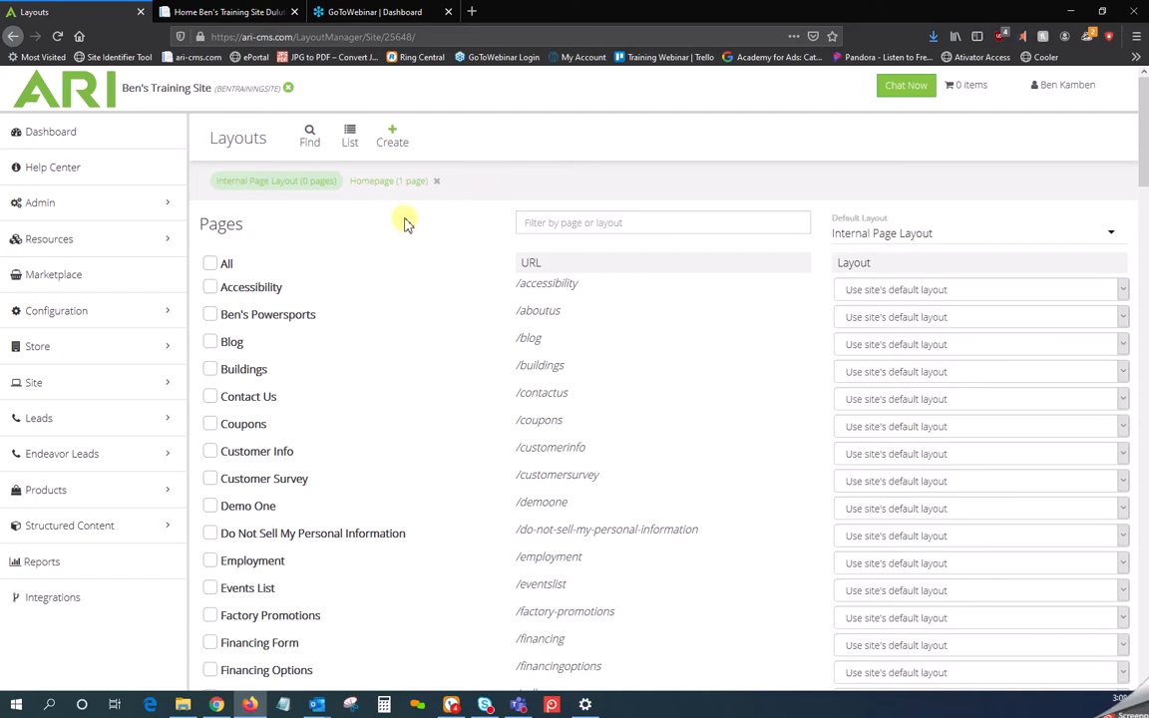
pyautogui.click(379, 186)
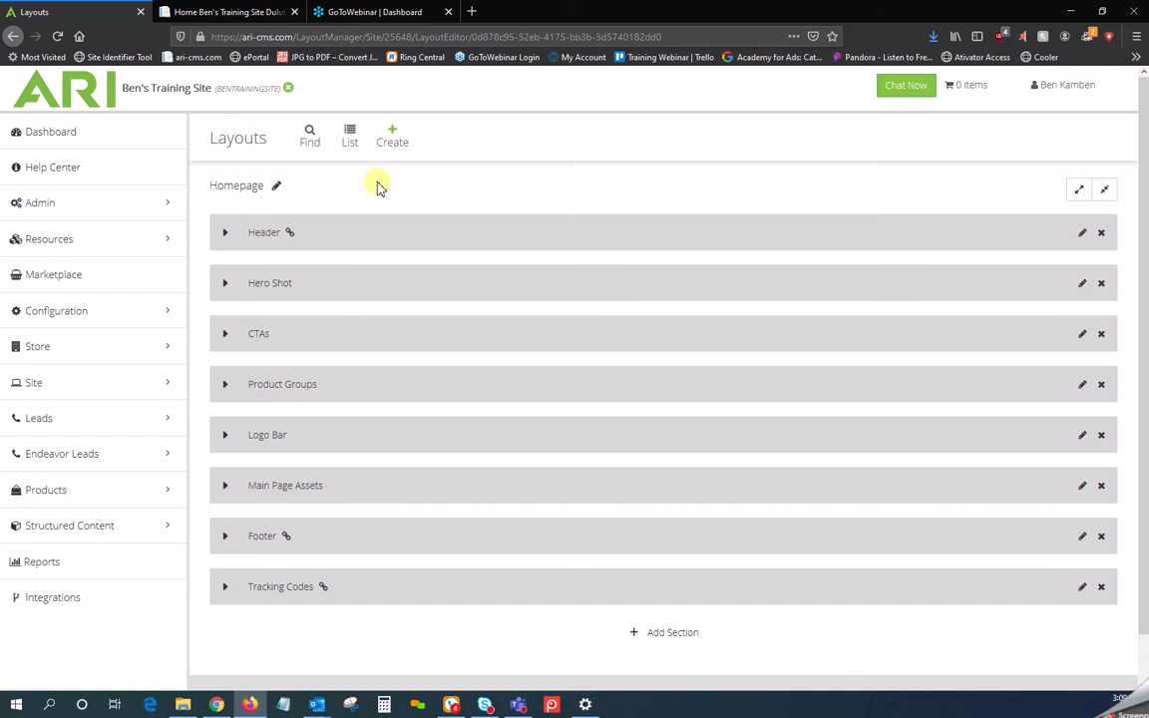
# Compare the section order with the live homepage and move the Product Groups section above CTAs in the Homepage layout.
pyautogui.click(195, 13)
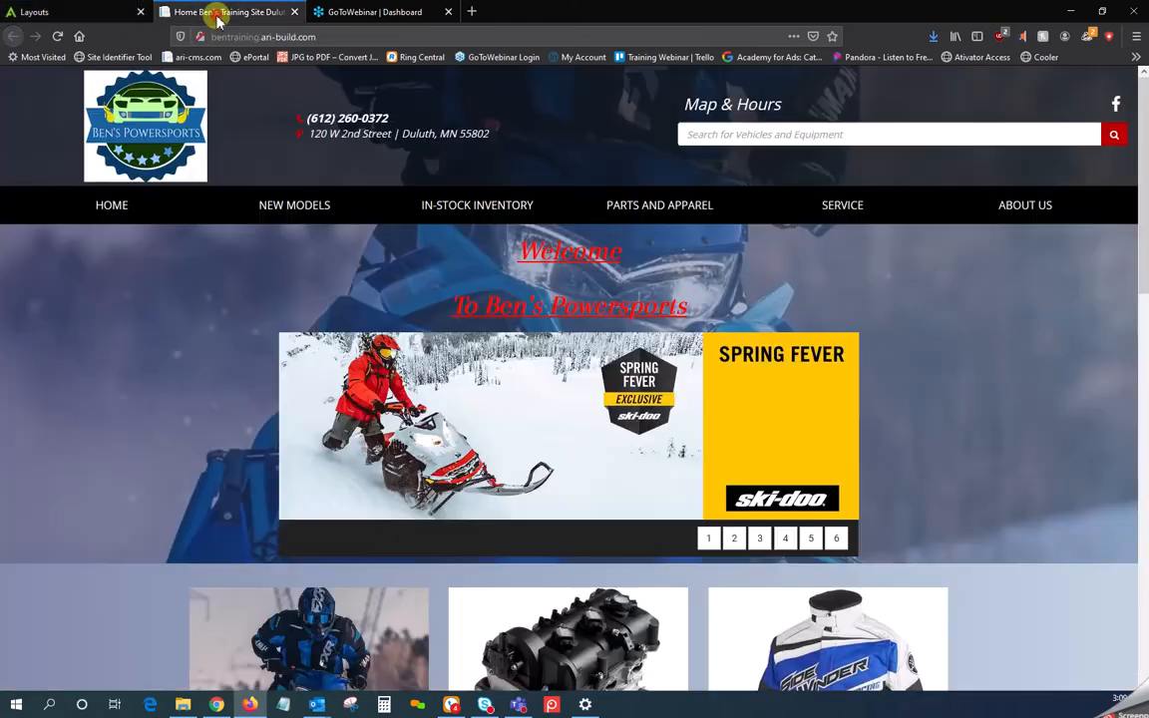
pyautogui.scroll(-5, 989, 418)
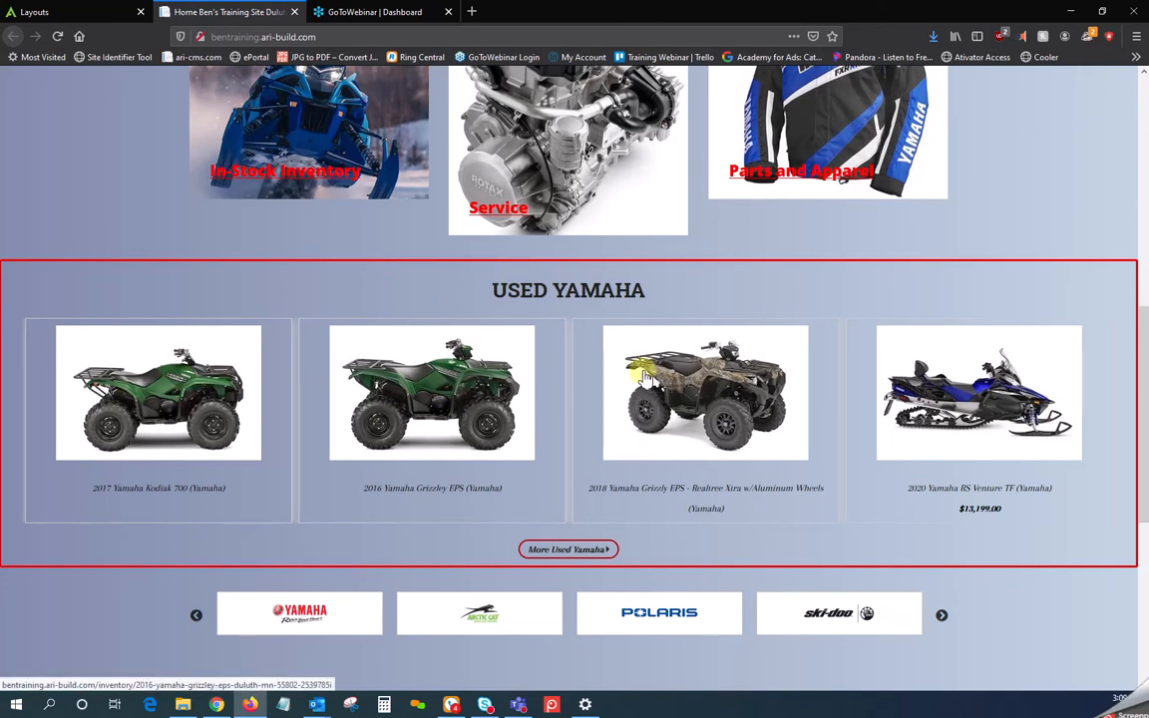
pyautogui.scroll(2, 898, 419)
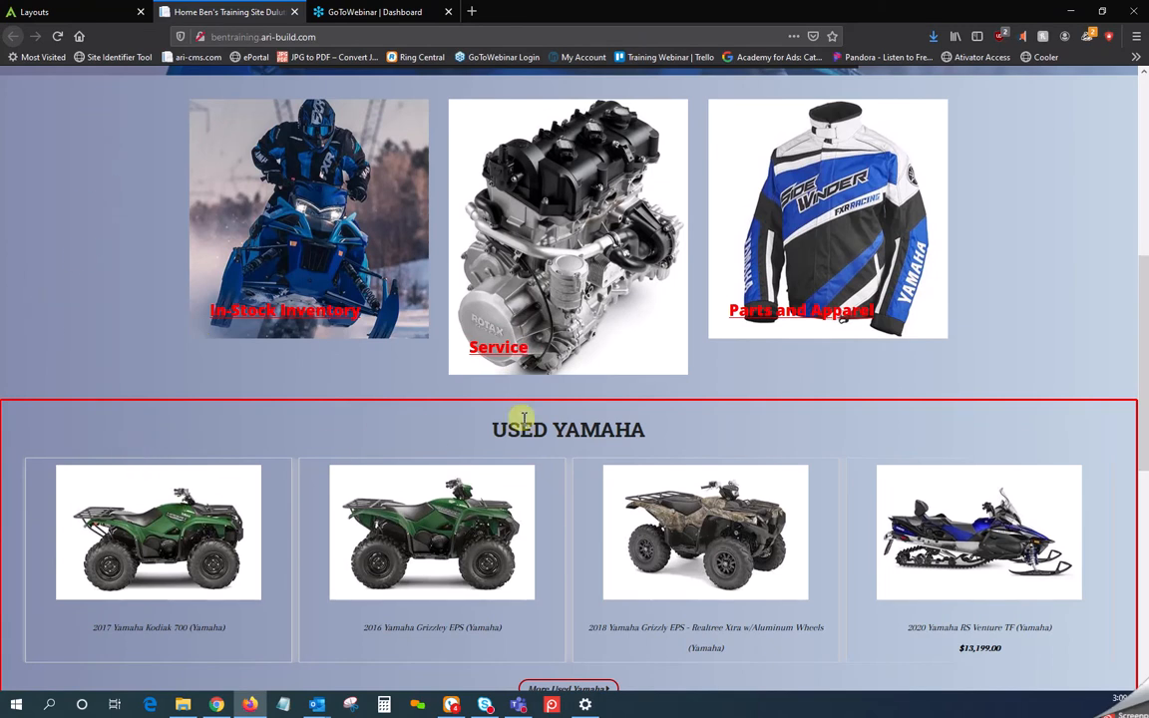
pyautogui.scroll(1, 753, 419)
pyautogui.scroll(2, 753, 418)
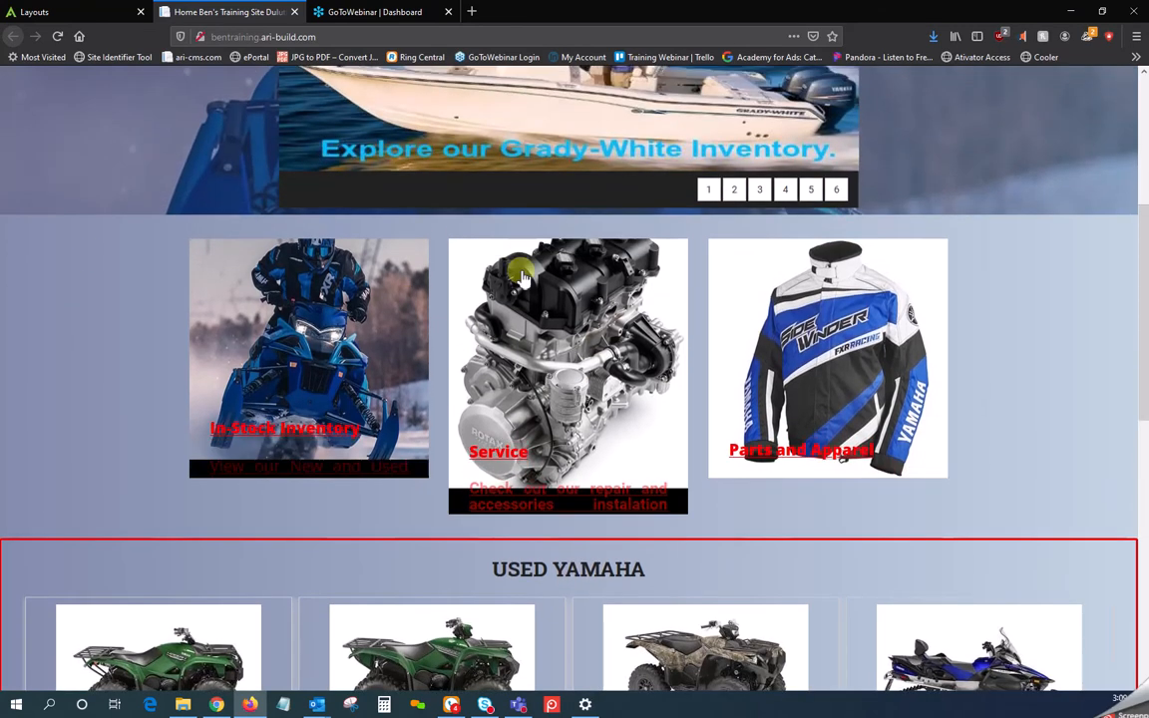
pyautogui.click(90, 14)
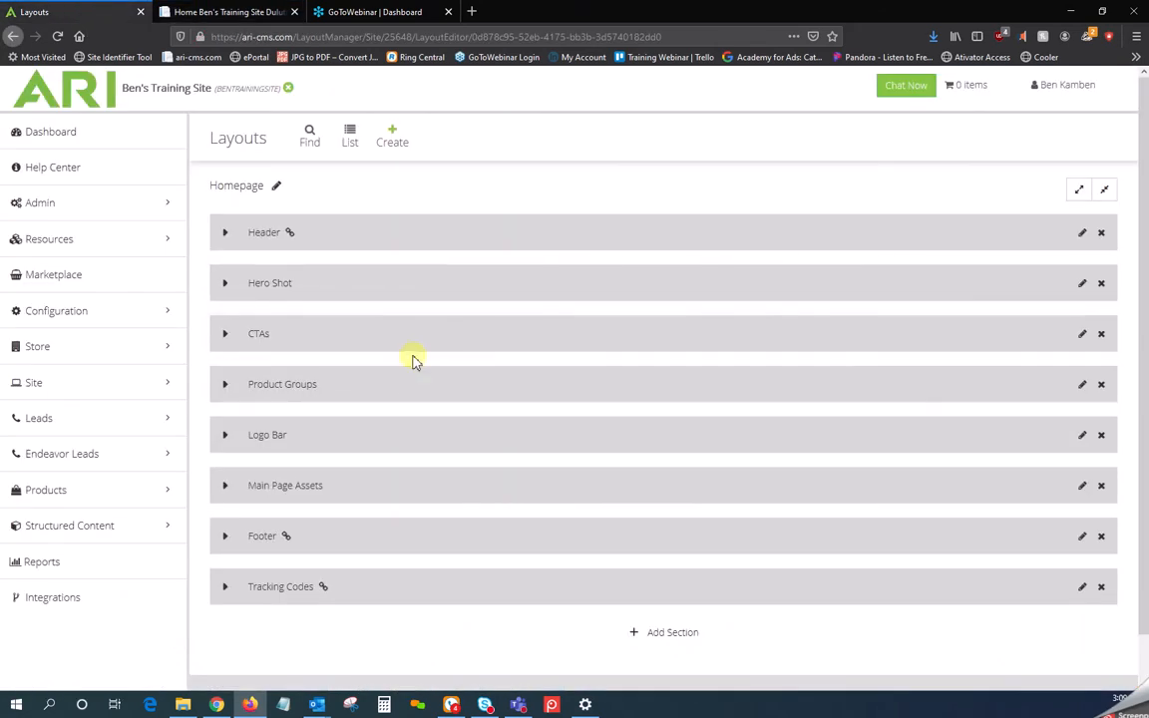
pyautogui.moveTo(418, 386); pyautogui.dragTo(422, 326)
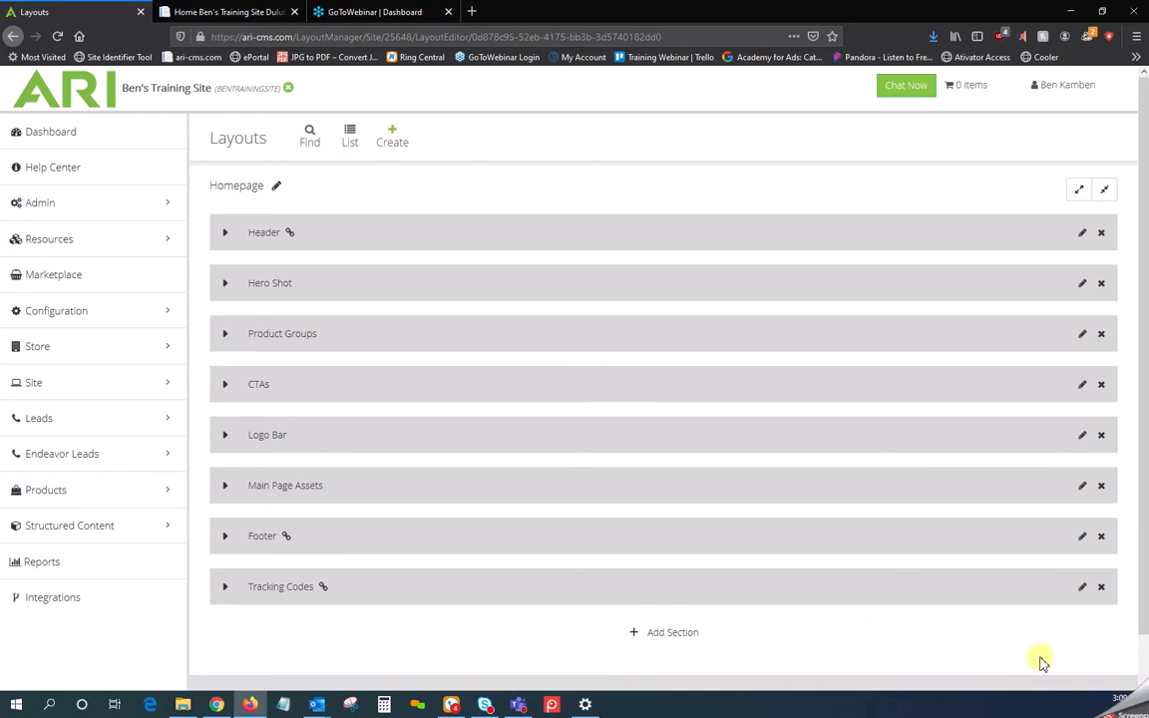
# Publish the layout changes and reload the live homepage to check the order of the Used Yamaha and call-to-action sections.
pyautogui.click(1071, 95)
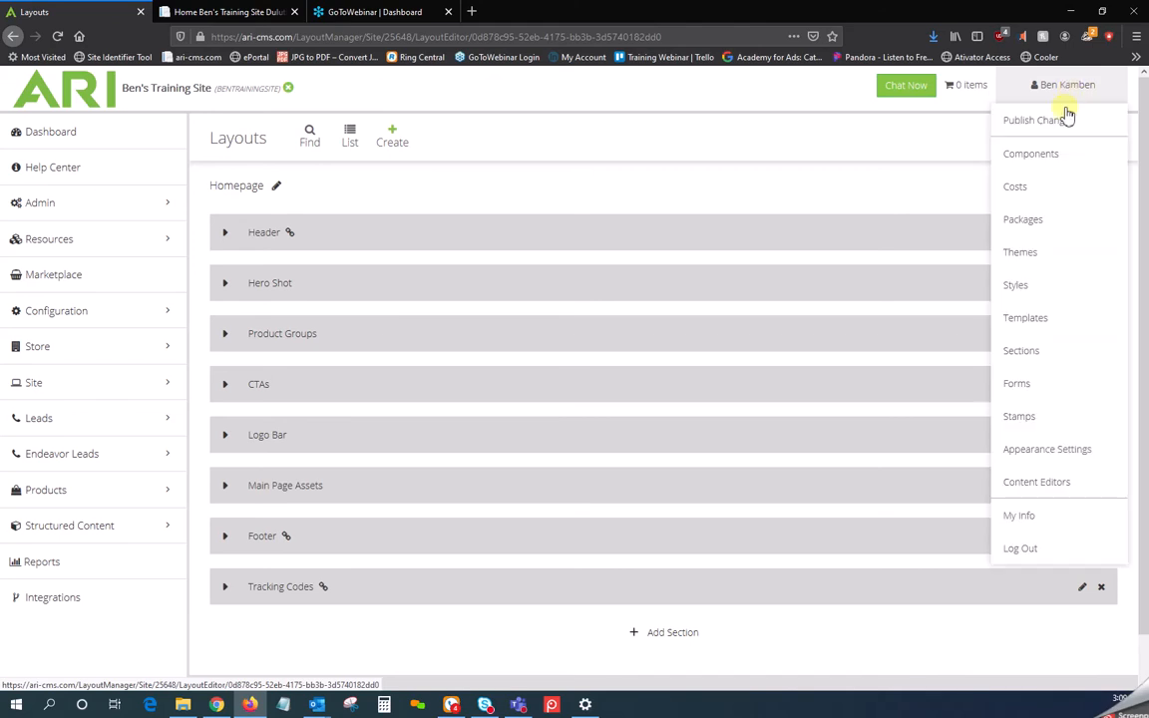
pyautogui.click(1039, 121)
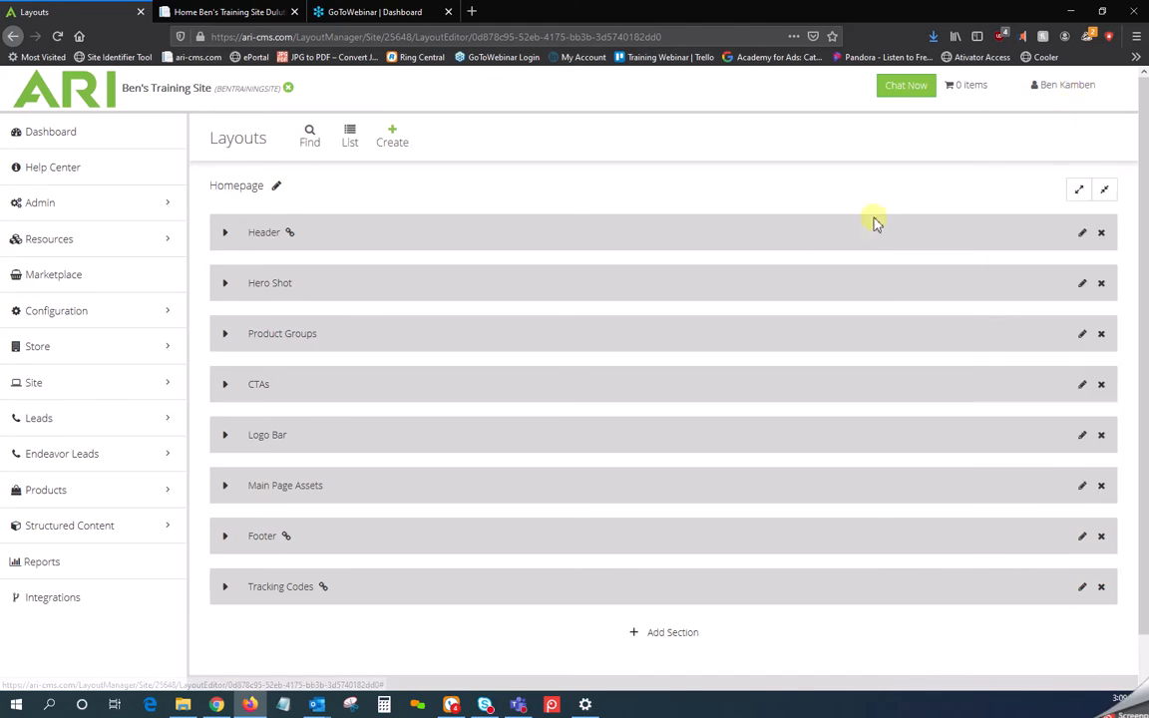
pyautogui.click(243, 15)
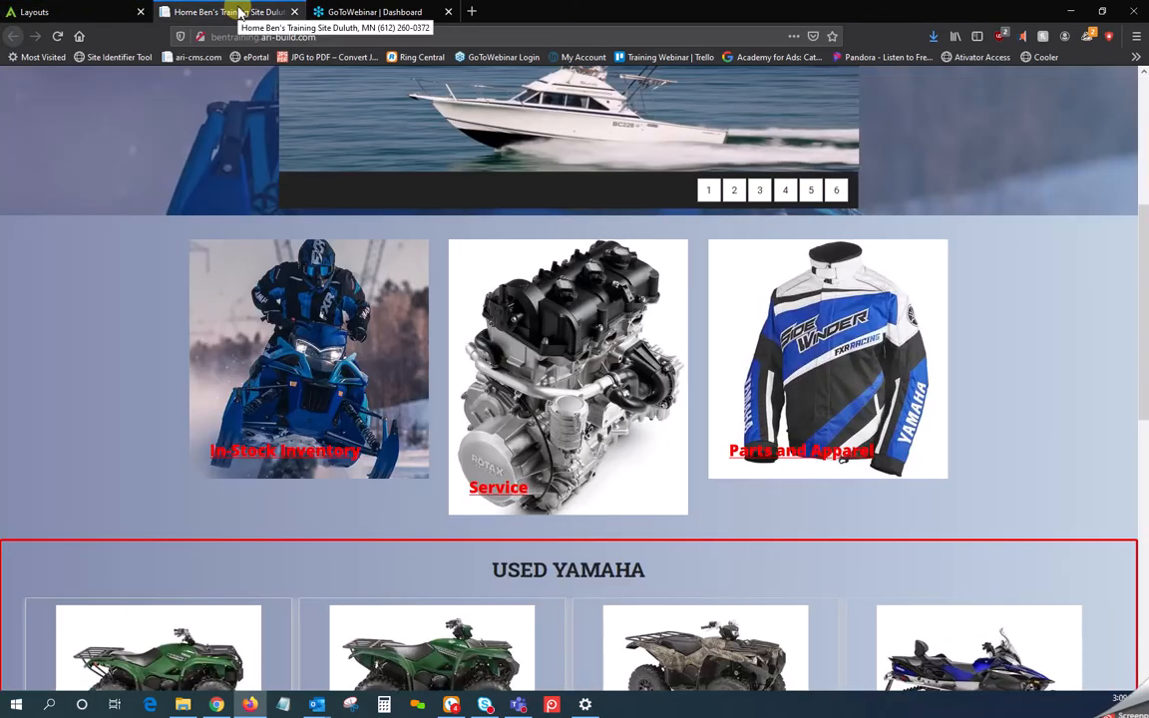
pyautogui.press('F5')
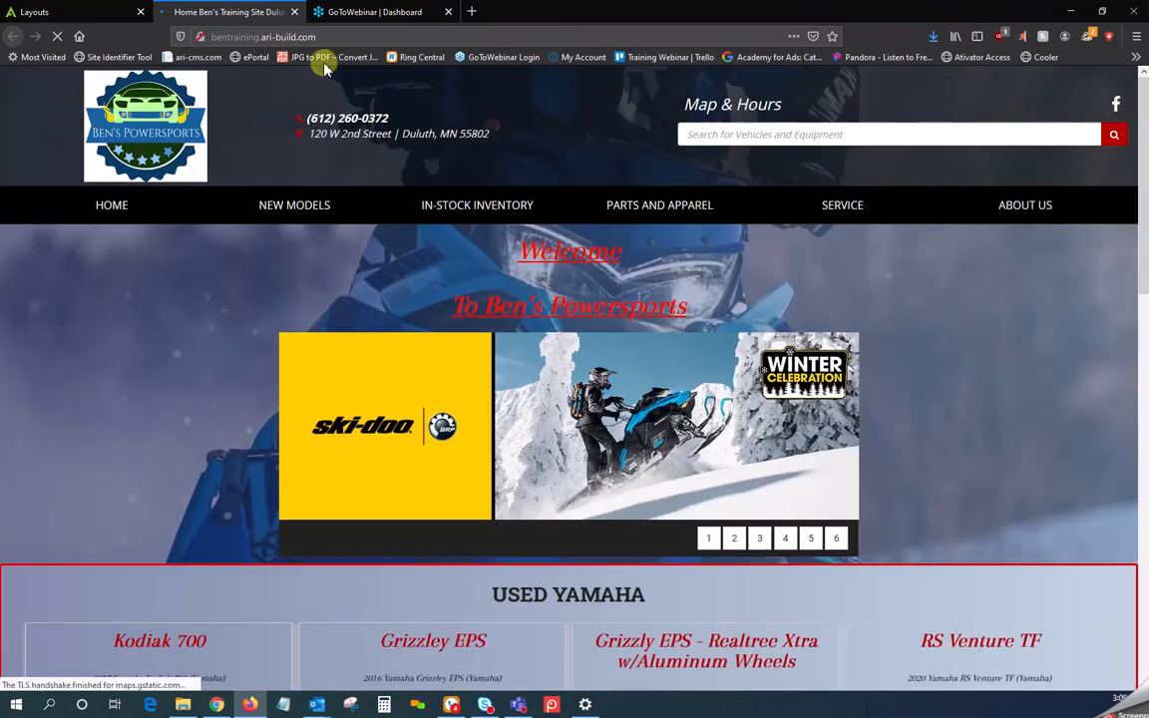
pyautogui.scroll(-5, 886, 436)
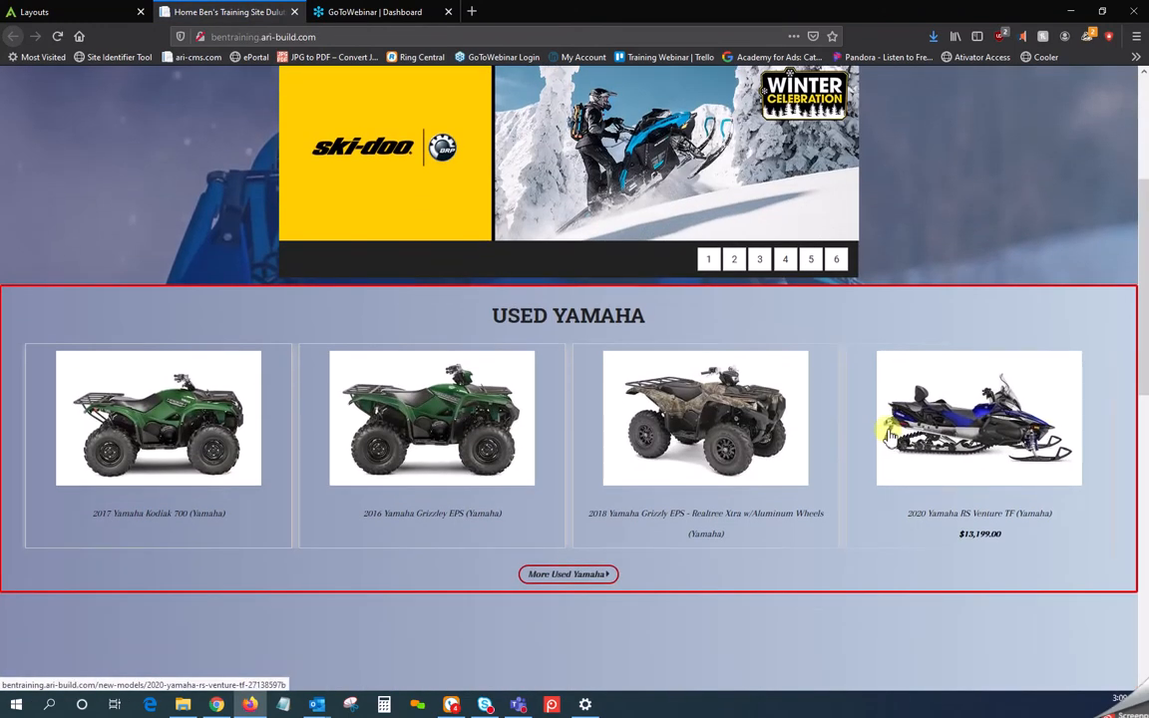
pyautogui.scroll(-3, 654, 456)
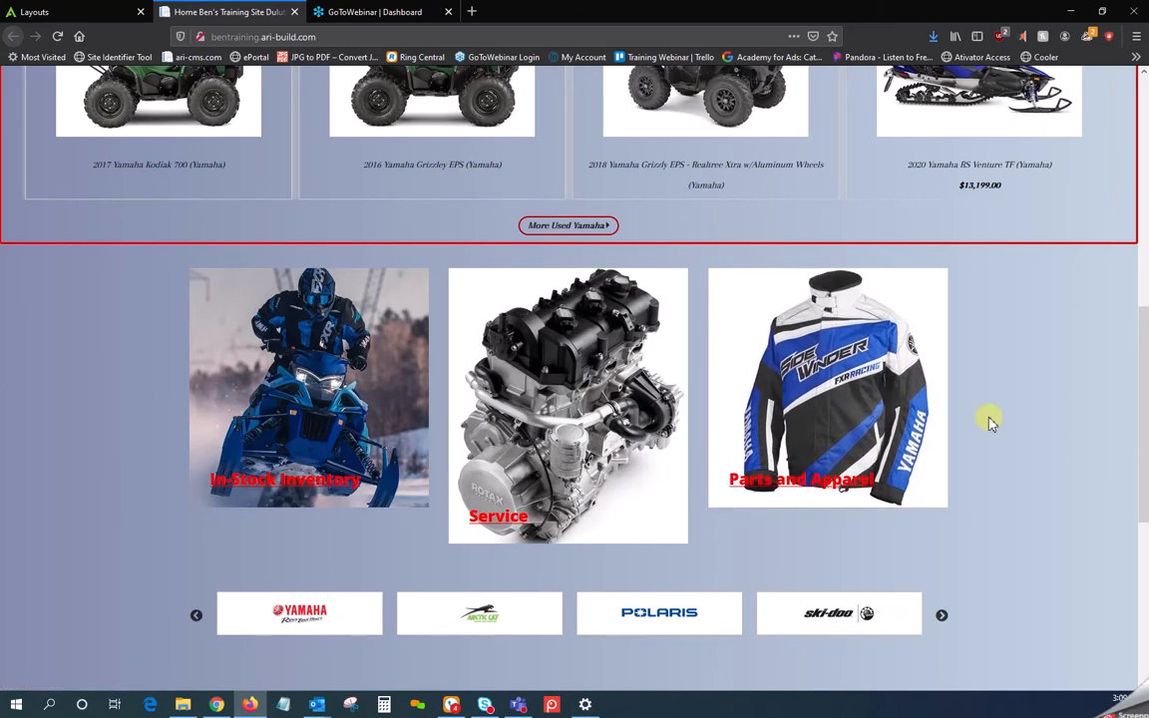
pyautogui.scroll(5, 988, 420)
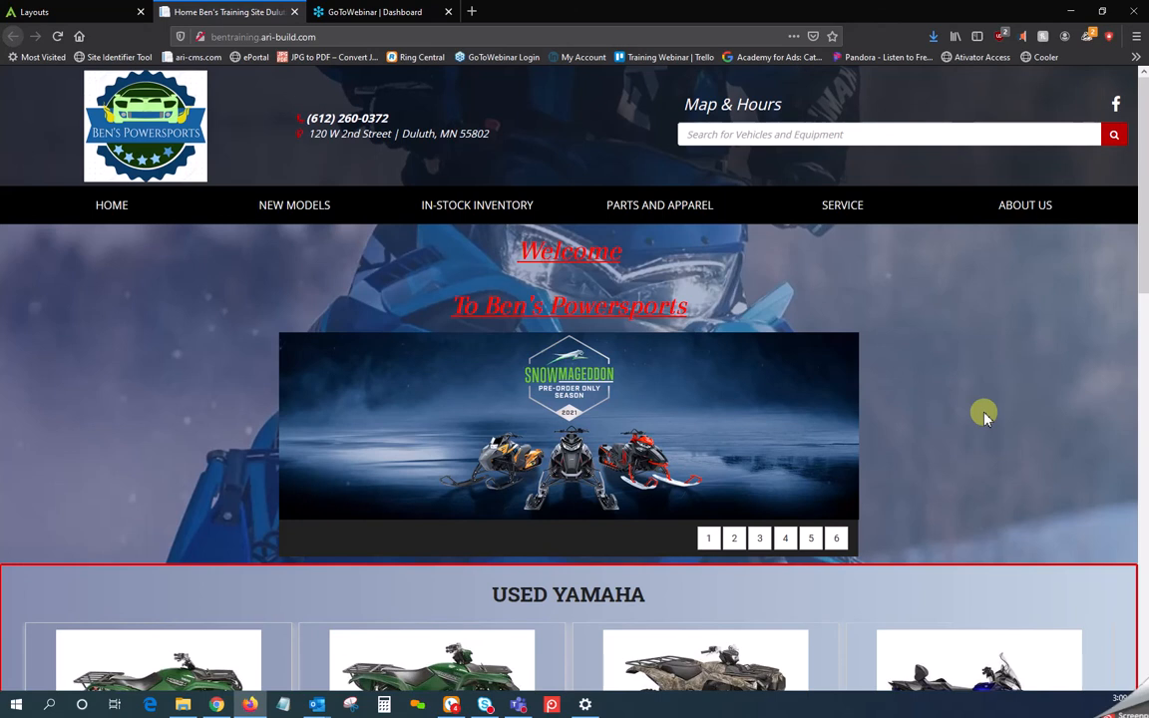
pyautogui.moveTo(660, 212)
pyautogui.moveTo(113, 211)
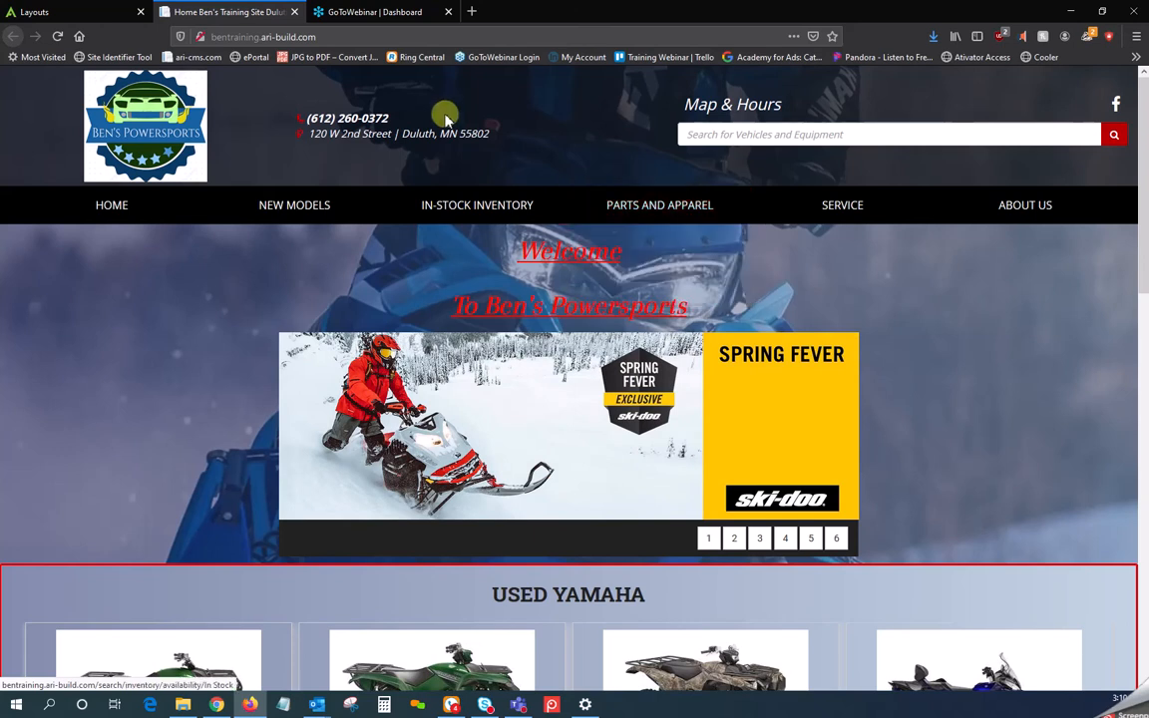
# Return to the CMS Homepage layout and open the Header section's Typography settings.
pyautogui.click(92, 12)
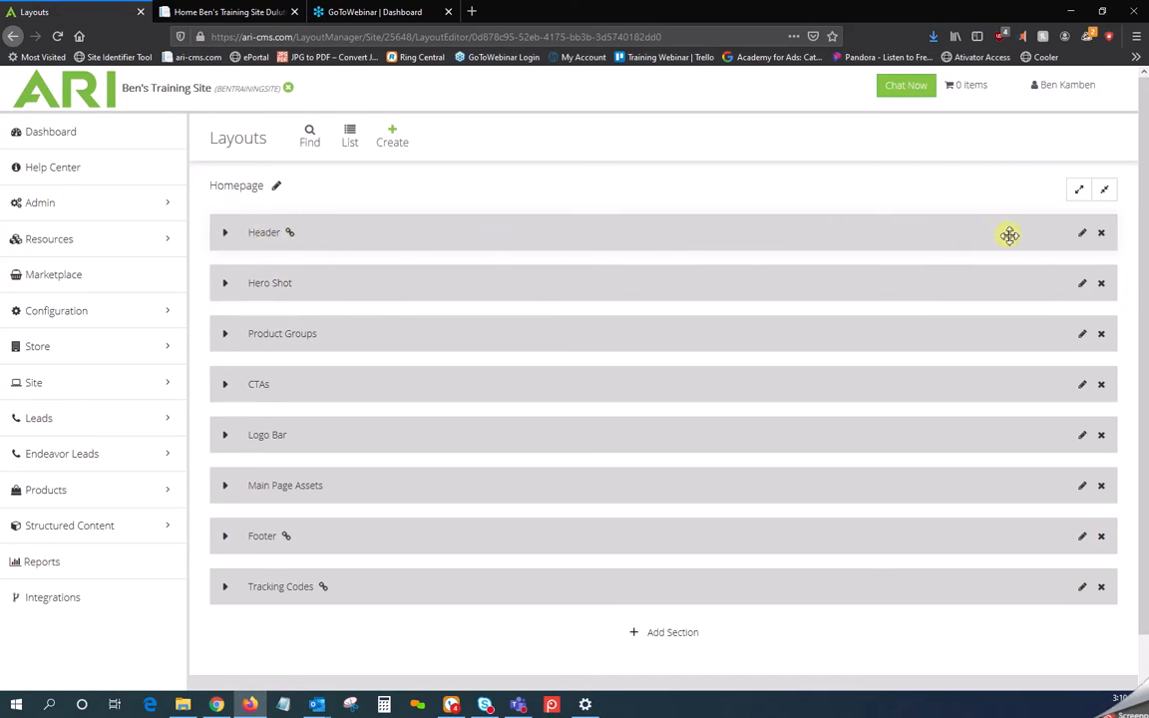
pyautogui.click(1082, 233)
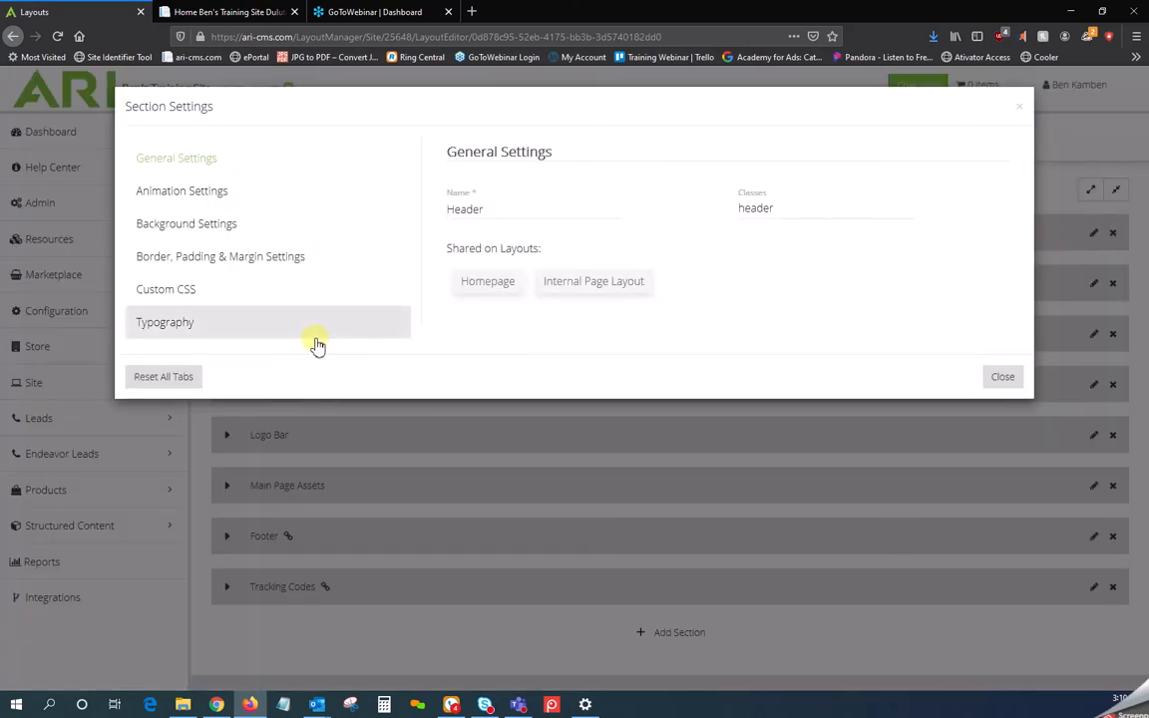
pyautogui.click(165, 325)
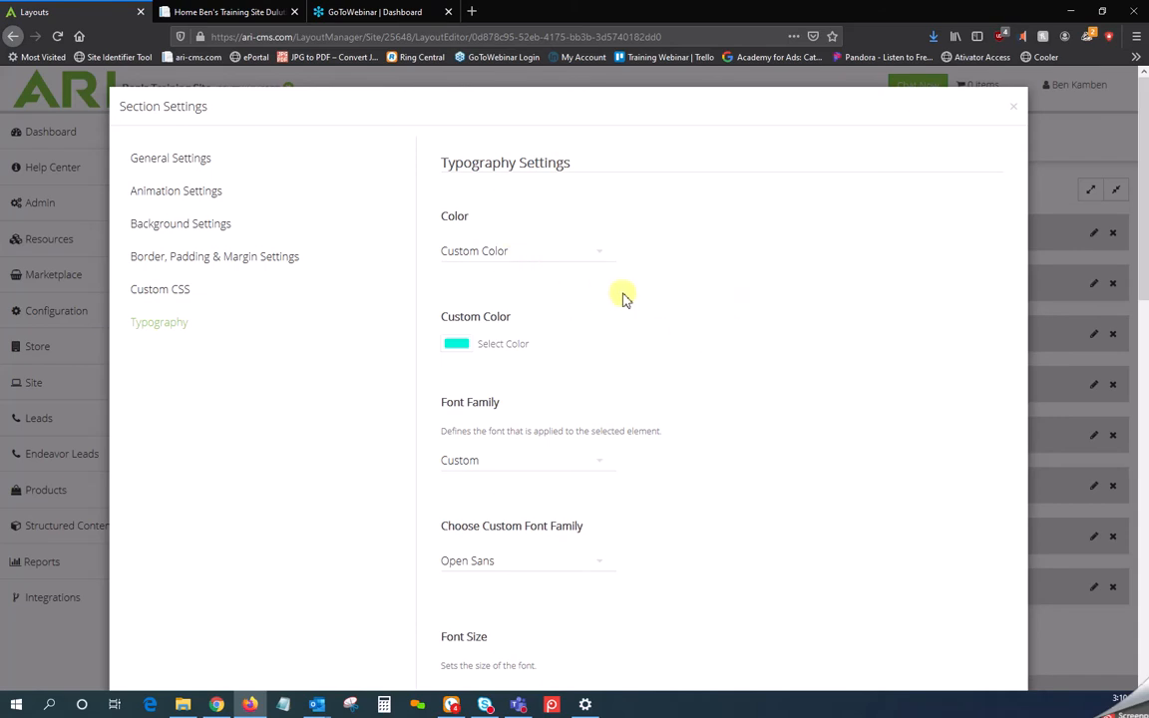
# Inspect the Header's custom text color and cycle through the color value formats in the picker.
pyautogui.scroll(-3, 628, 299)
pyautogui.click(455, 166)
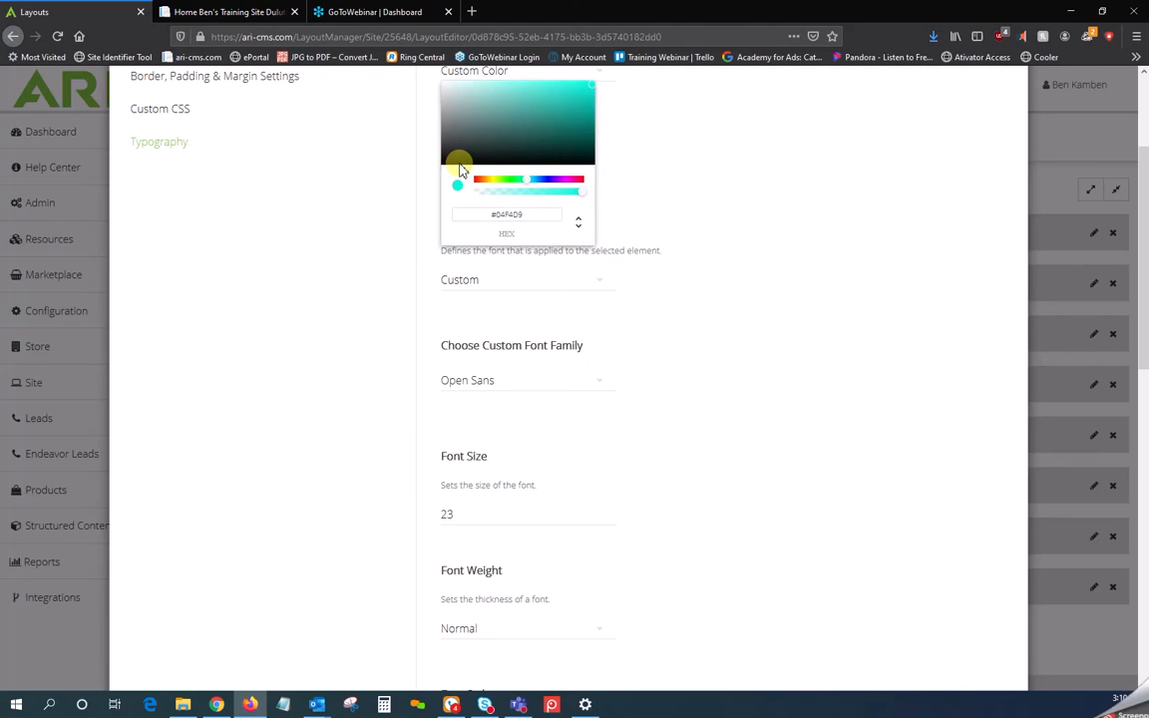
pyautogui.click(577, 227)
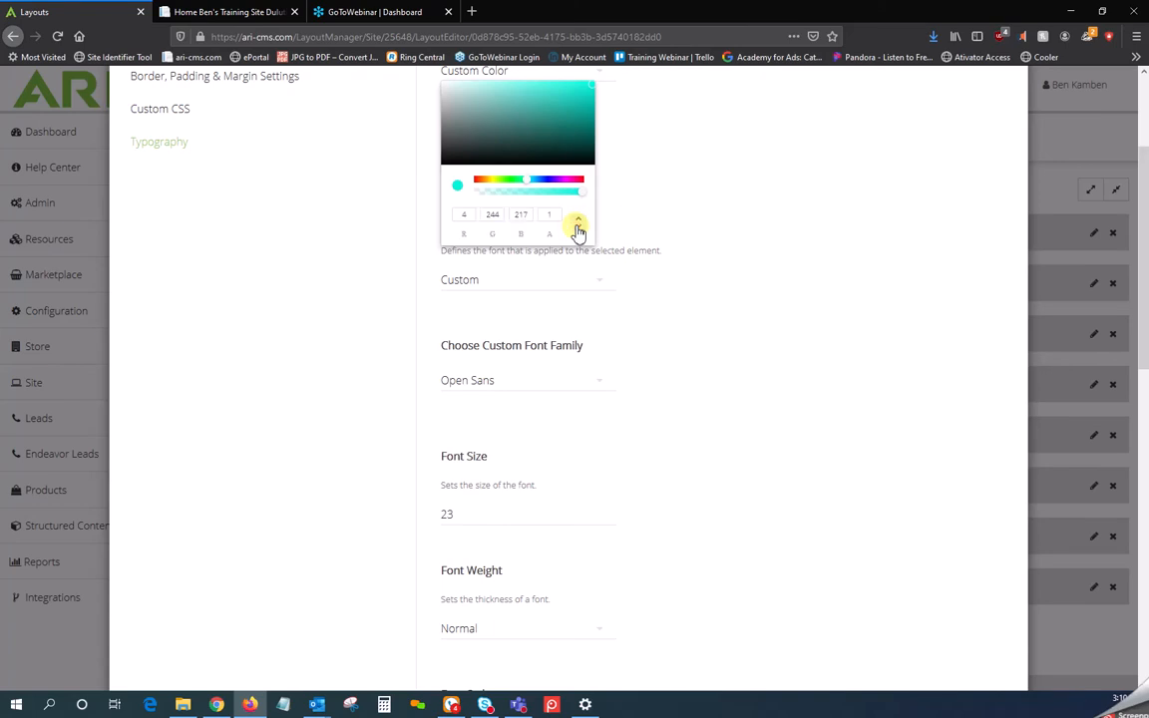
pyautogui.click(578, 228)
pyautogui.click(577, 227)
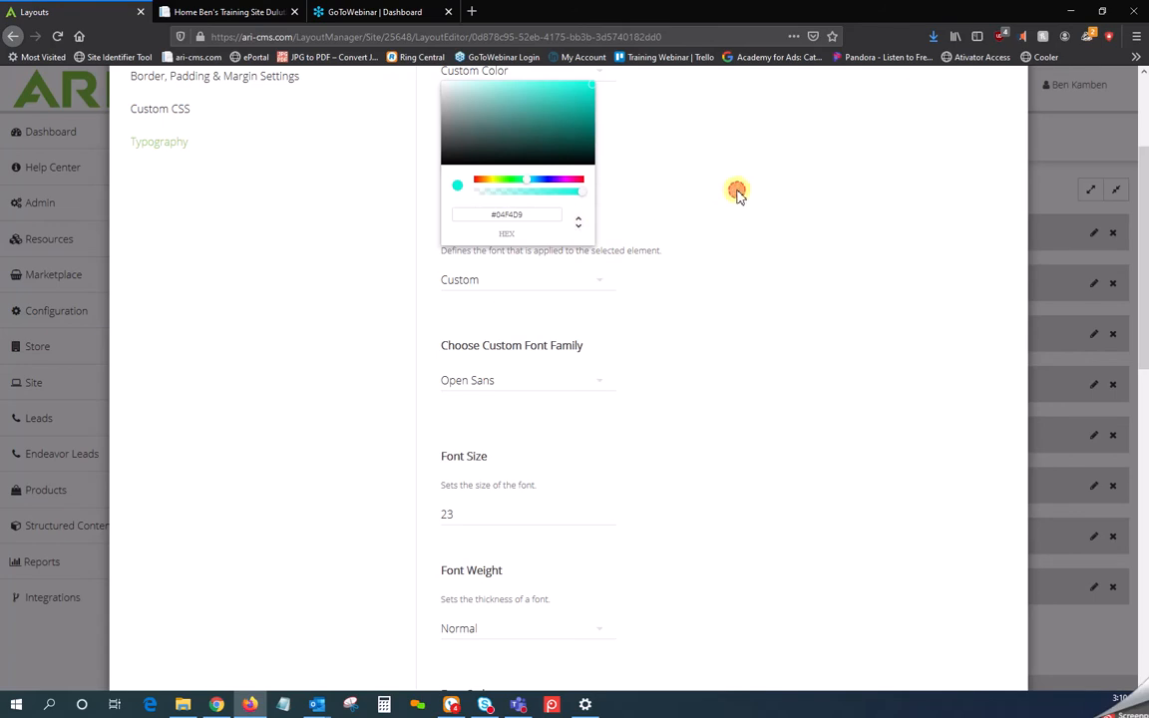
pyautogui.click(736, 191)
# Review the custom font family choices and the font weight options in the Header's Typography settings.
pyautogui.scroll(-2, 638, 249)
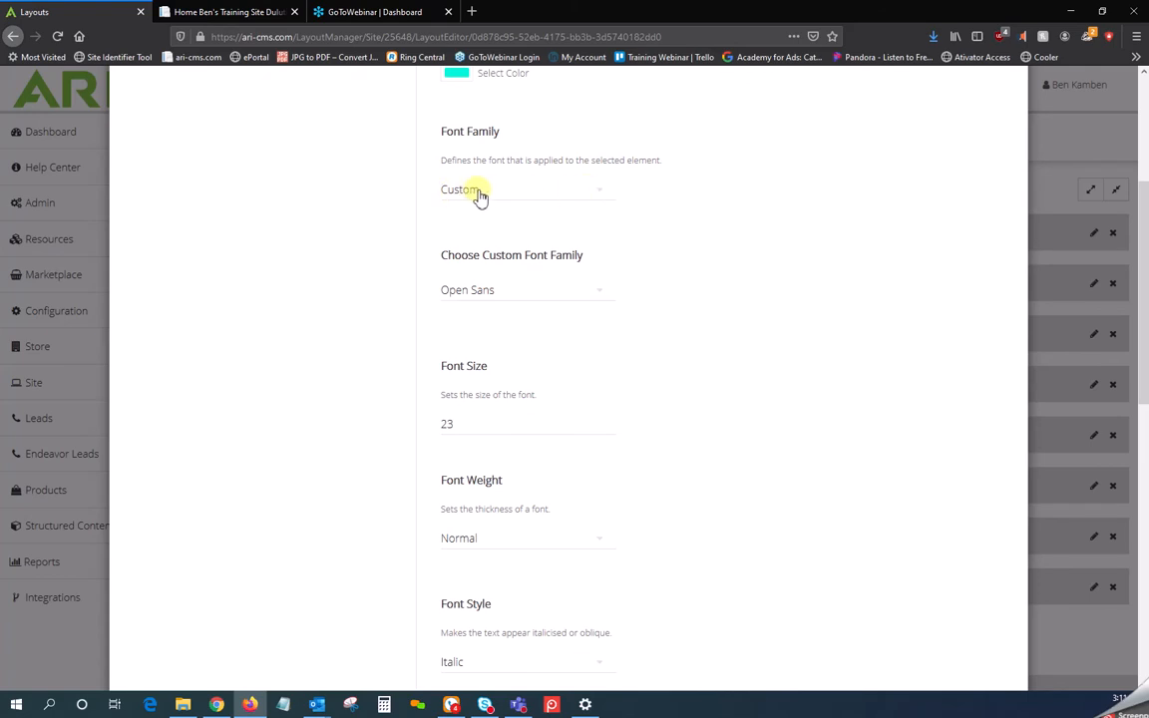
pyautogui.scroll(-3, 638, 224)
pyautogui.scroll(2, 610, 188)
pyautogui.click(597, 200)
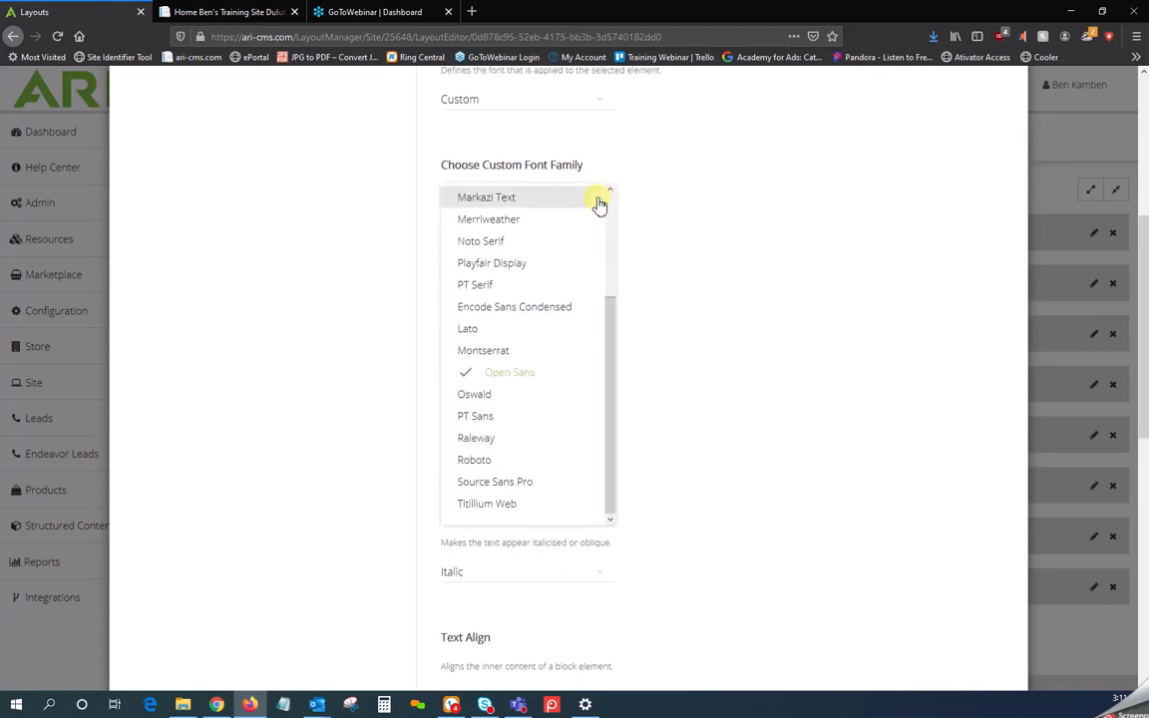
pyautogui.click(768, 212)
pyautogui.scroll(-3, 559, 329)
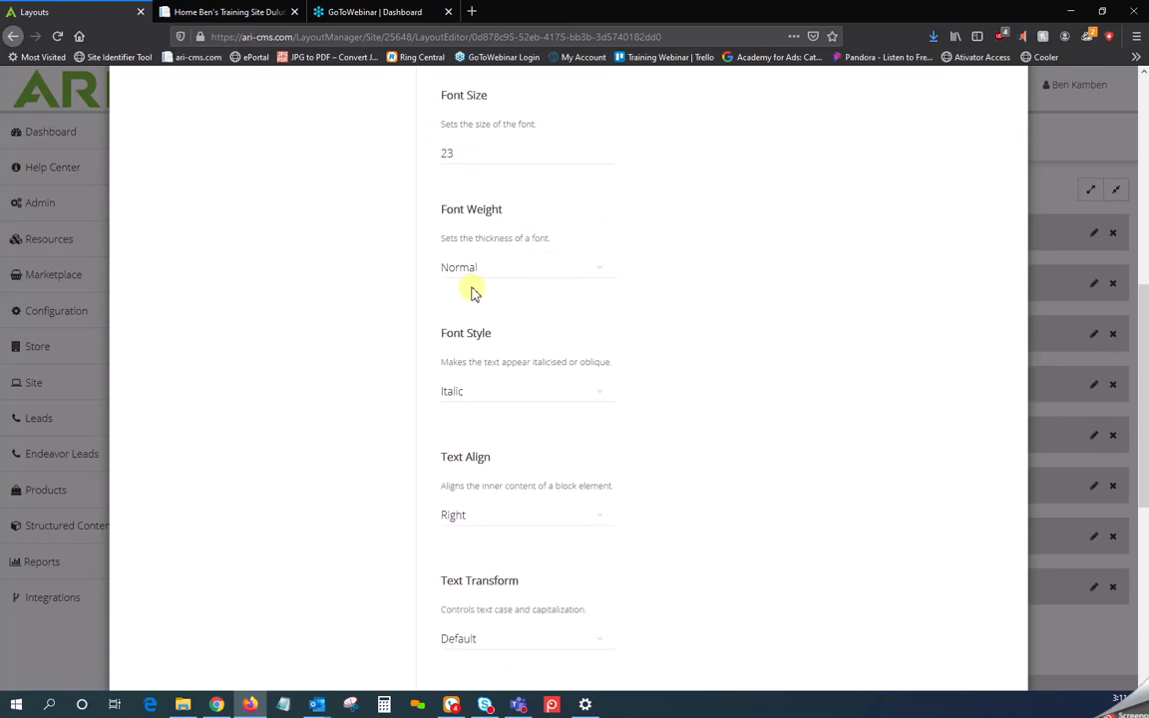
pyautogui.click(500, 270)
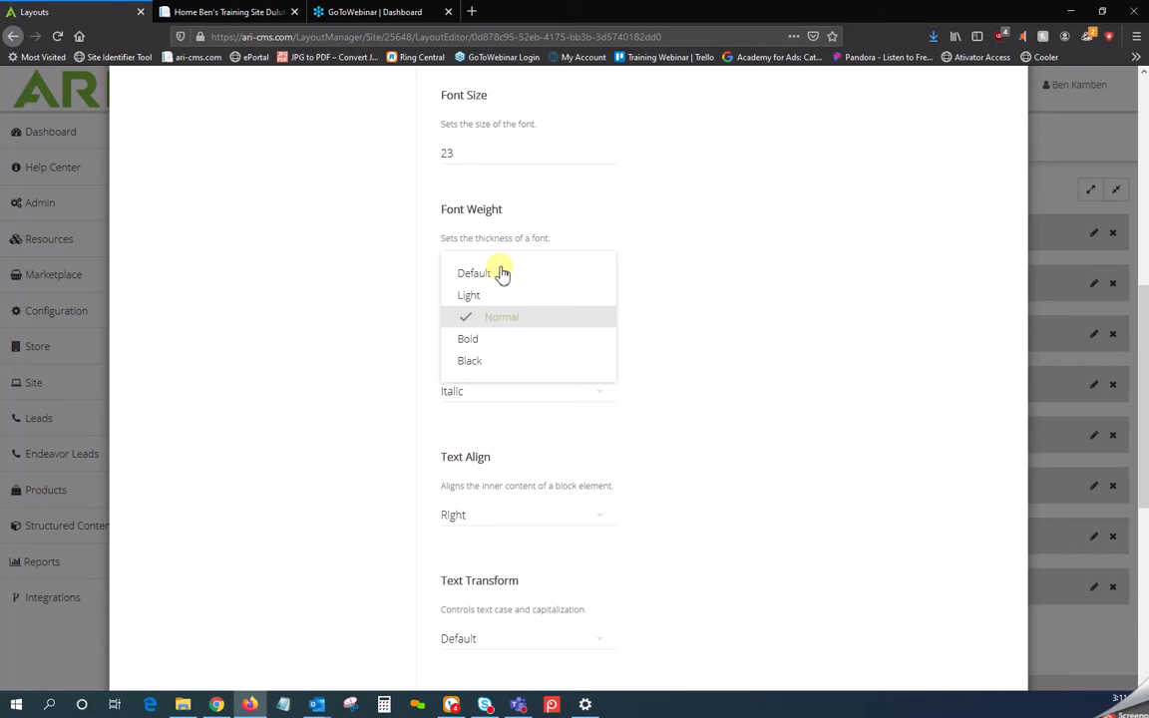
pyautogui.click(722, 231)
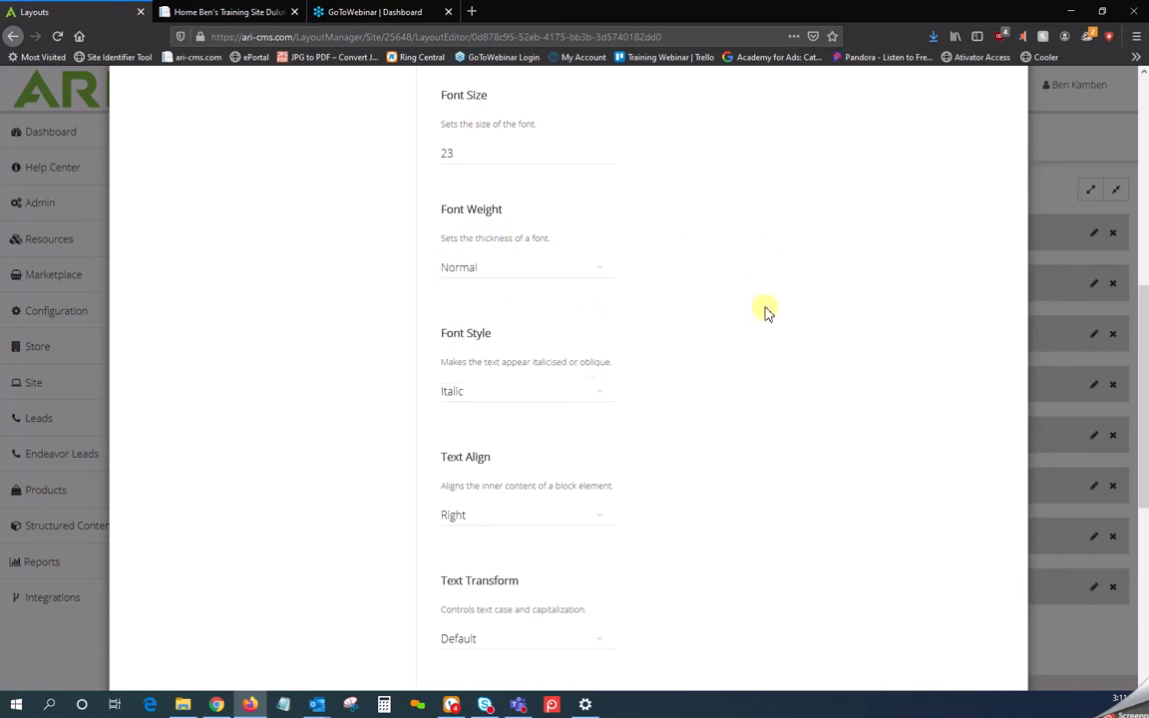
# Review the Header's font style, text align, text transform and text decoration settings, including the available text transform options.
pyautogui.scroll(-3, 765, 312)
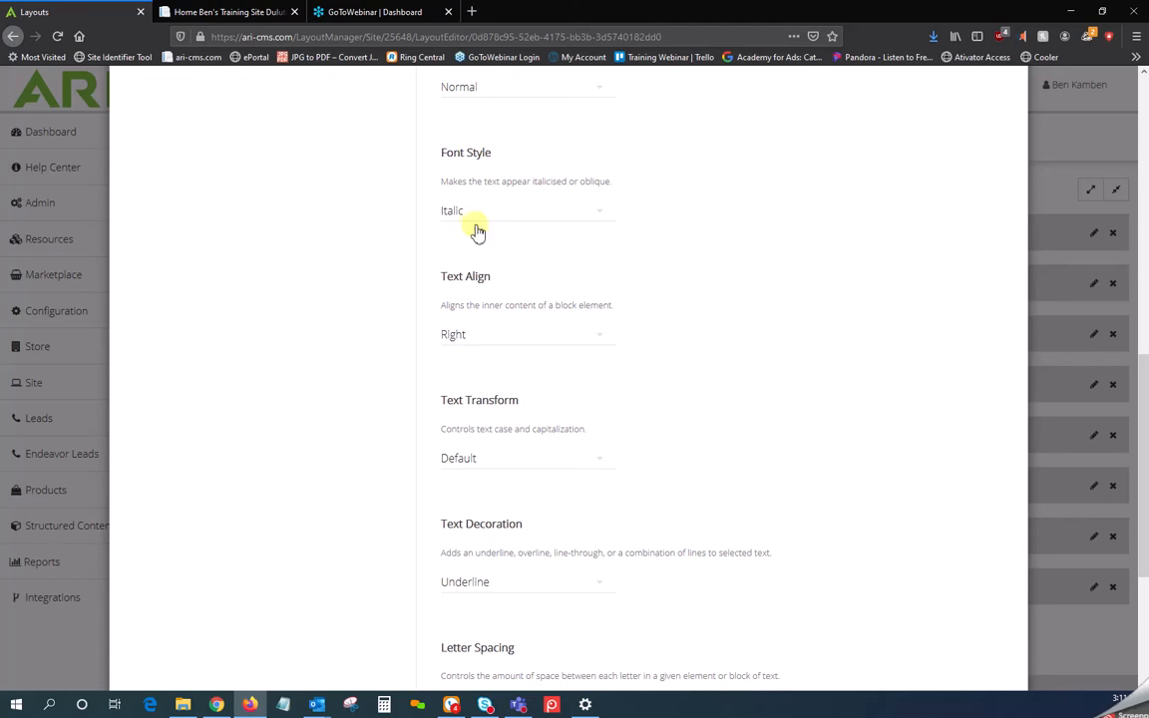
pyautogui.scroll(-2, 756, 313)
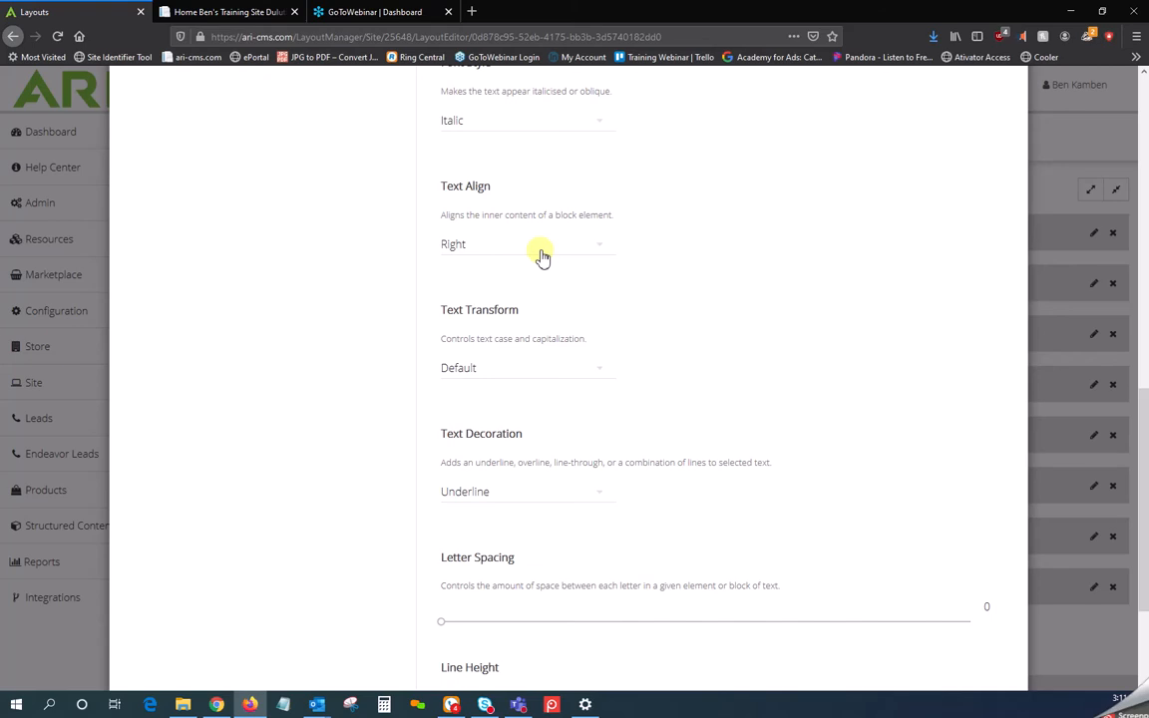
pyautogui.scroll(-2, 738, 284)
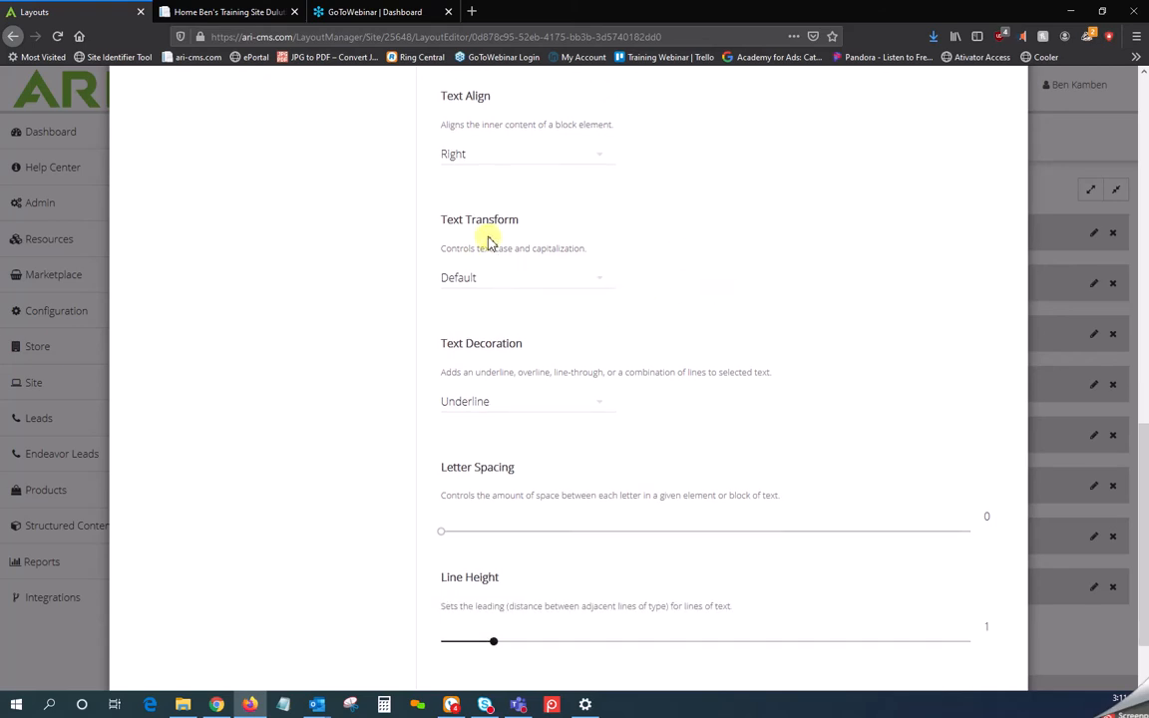
pyautogui.click(598, 286)
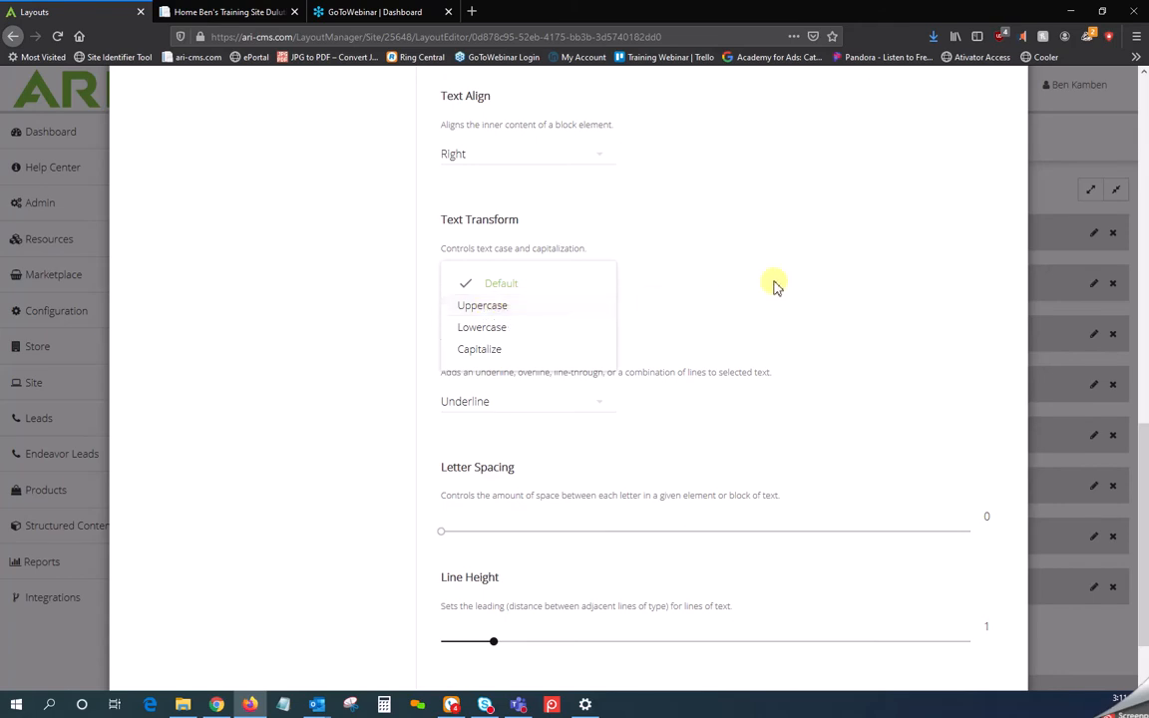
pyautogui.click(812, 284)
pyautogui.scroll(-2, 826, 301)
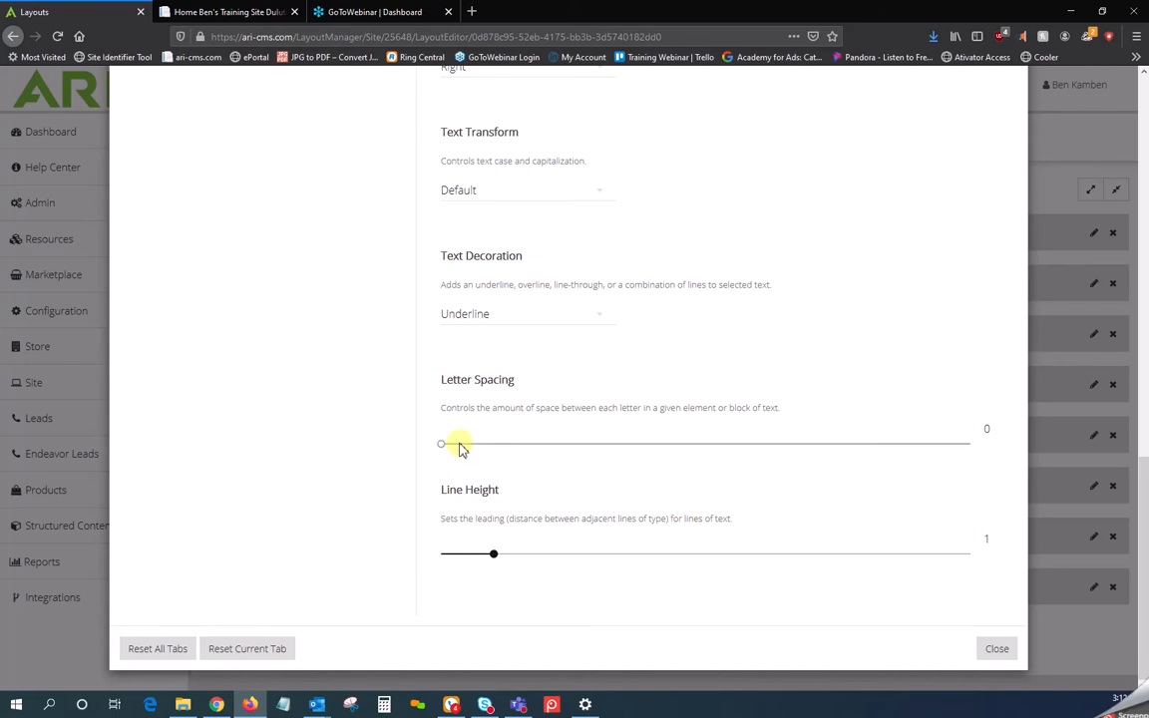
# Try a letter spacing of 1, return it to 0, and save and close the Header's section settings.
pyautogui.moveTo(466, 448); pyautogui.dragTo(484, 444)
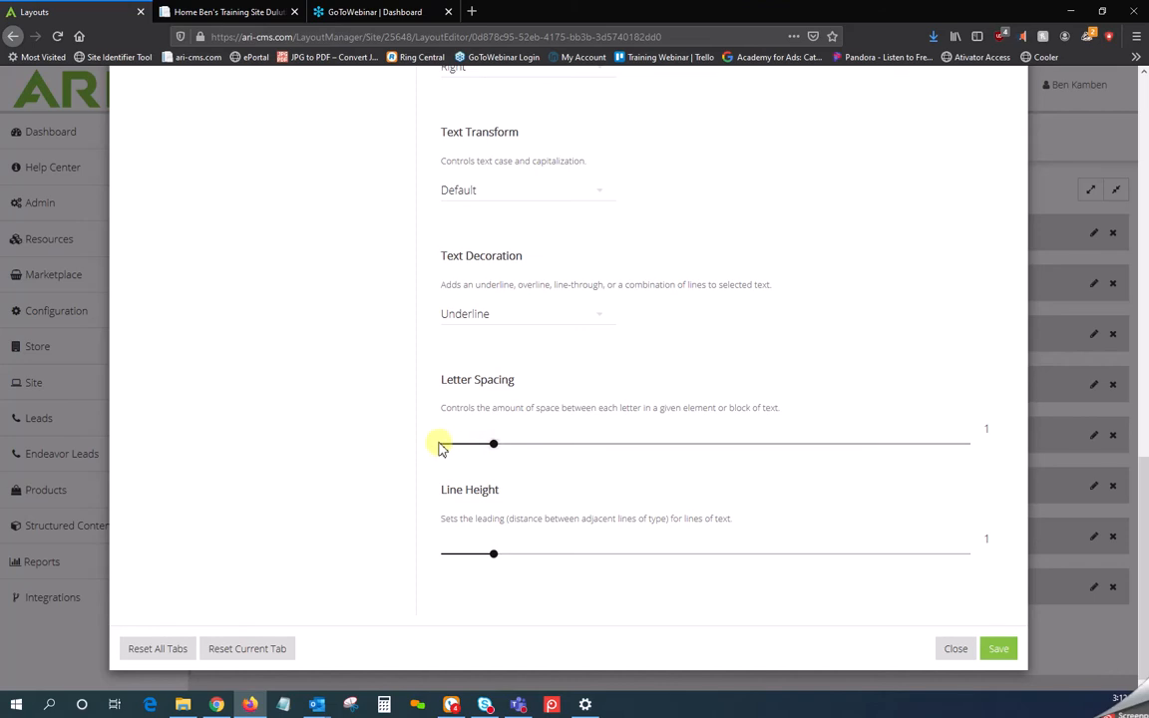
pyautogui.click(445, 446)
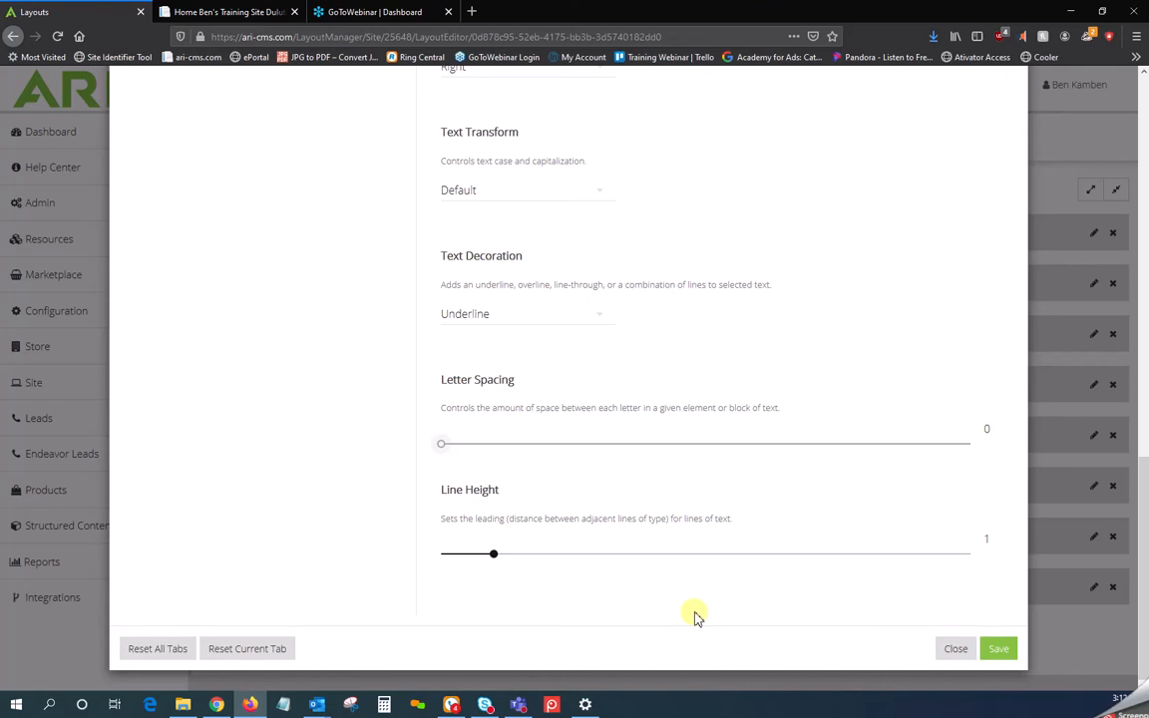
pyautogui.click(998, 653)
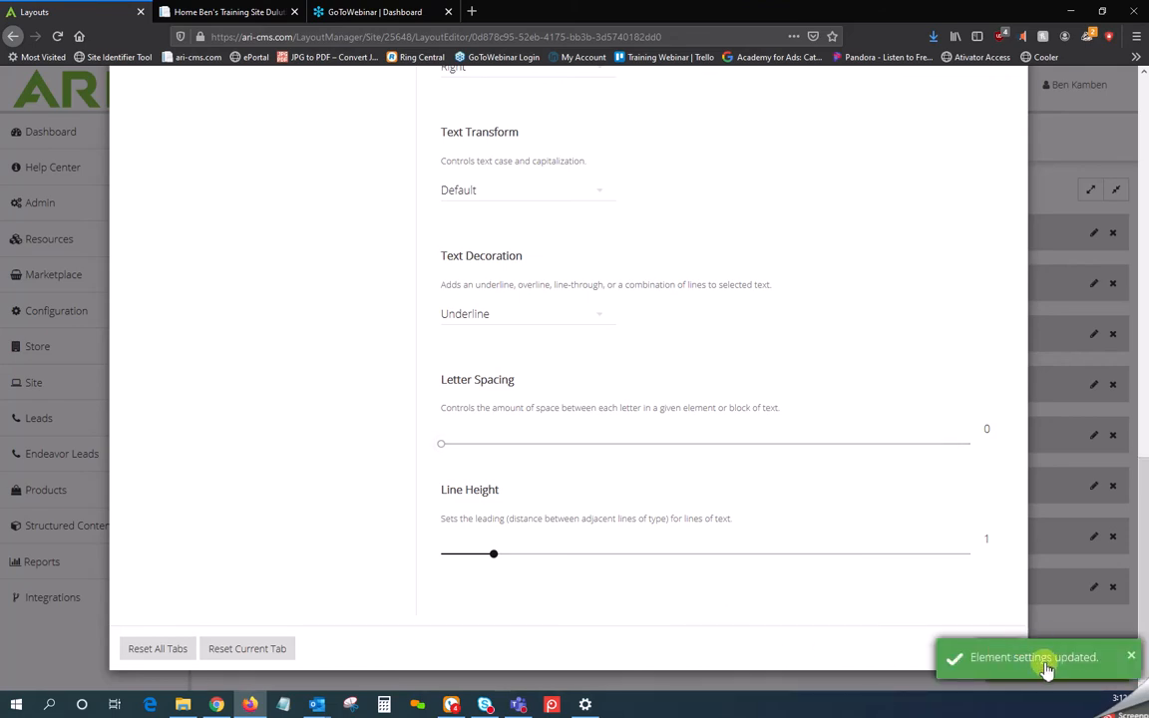
pyautogui.click(996, 653)
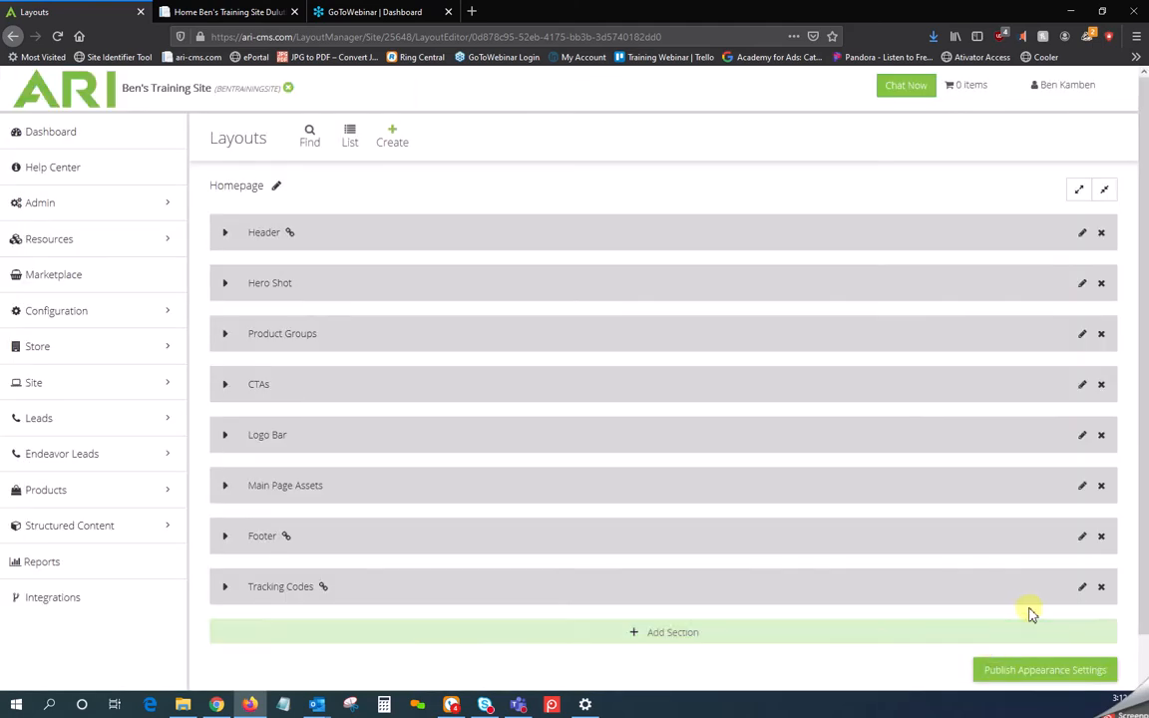
# Publish the appearance settings and the site changes.
pyautogui.click(1037, 673)
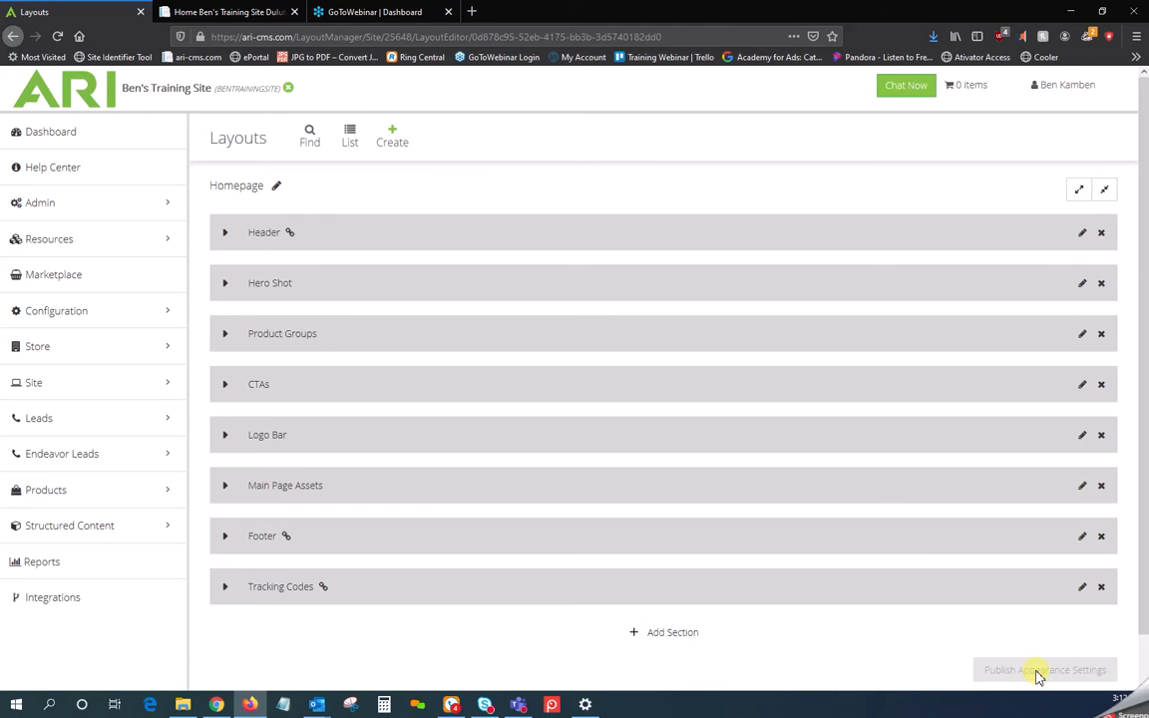
pyautogui.click(1063, 95)
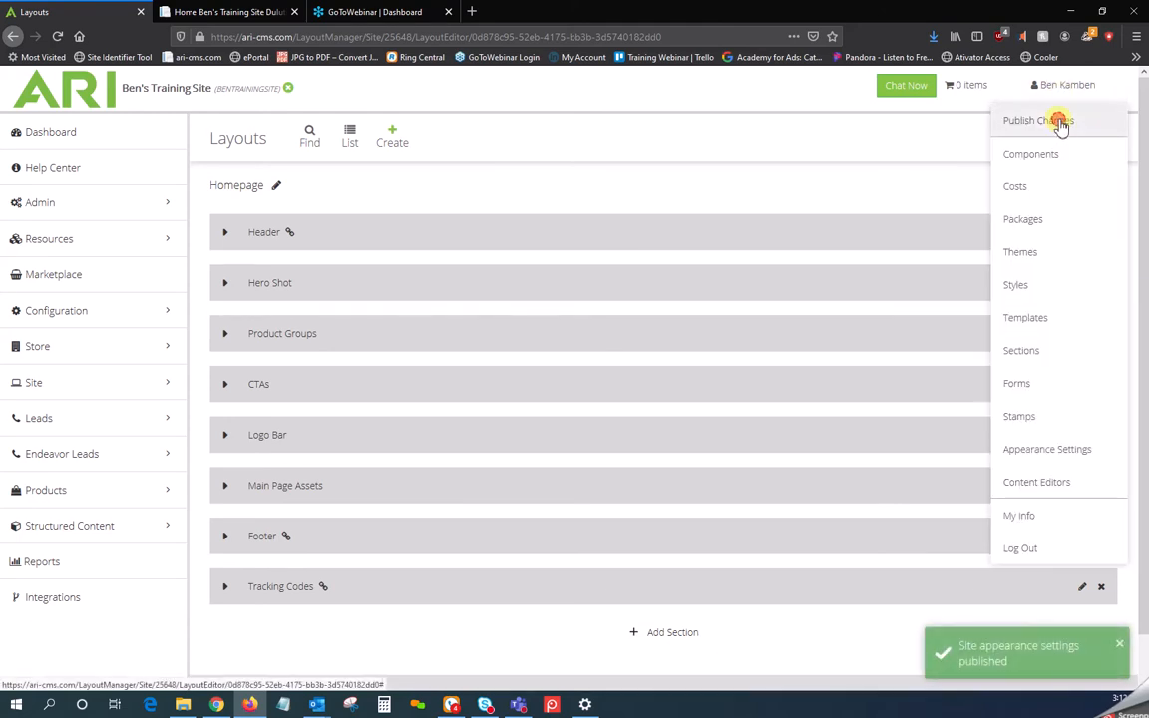
pyautogui.click(1059, 122)
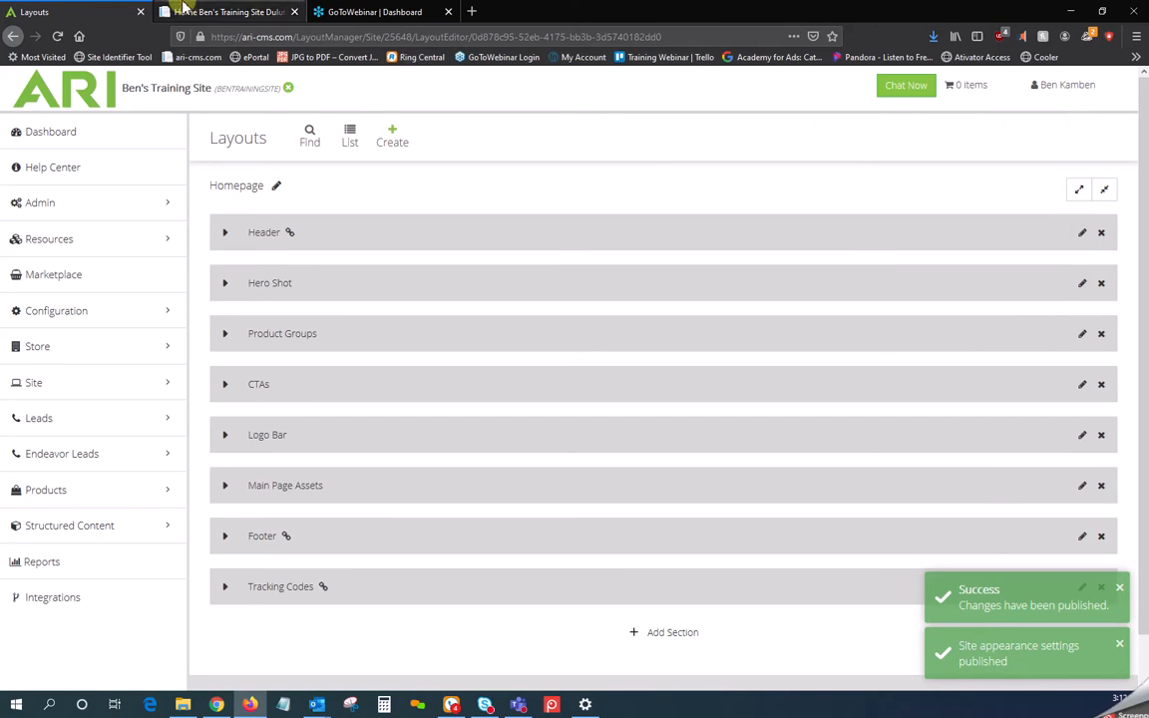
# Check the header text and the In-Stock Inventory navigation entries on the live homepage.
pyautogui.click(228, 14)
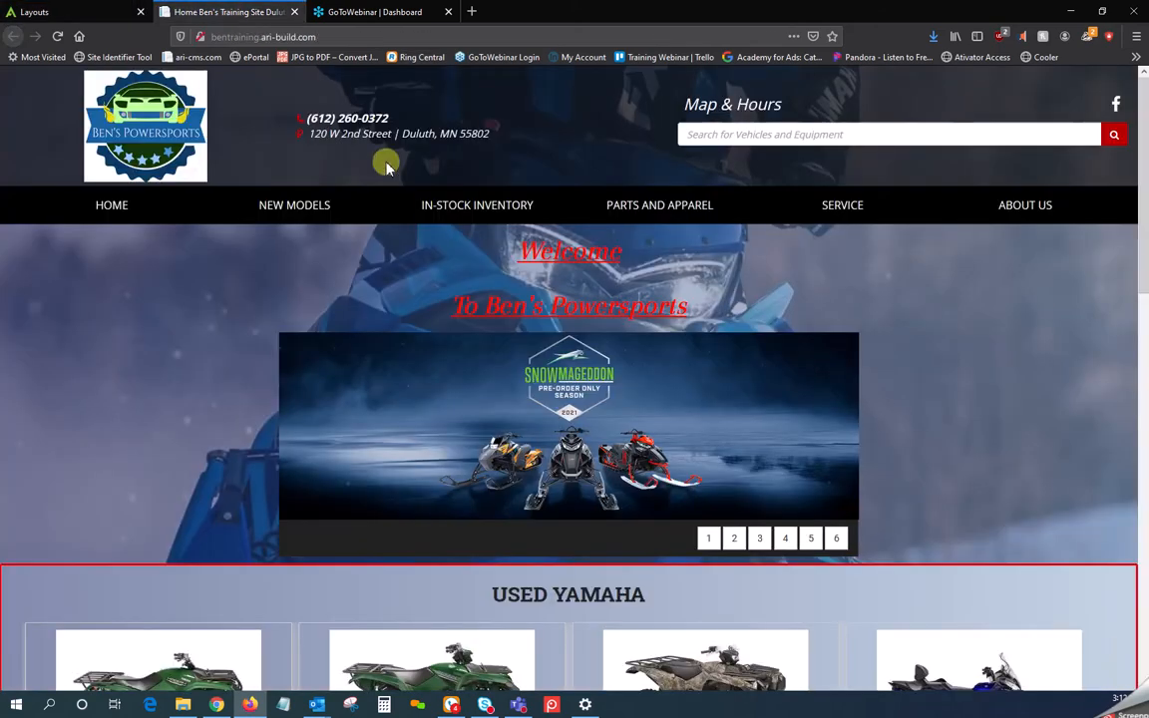
pyautogui.moveTo(443, 214)
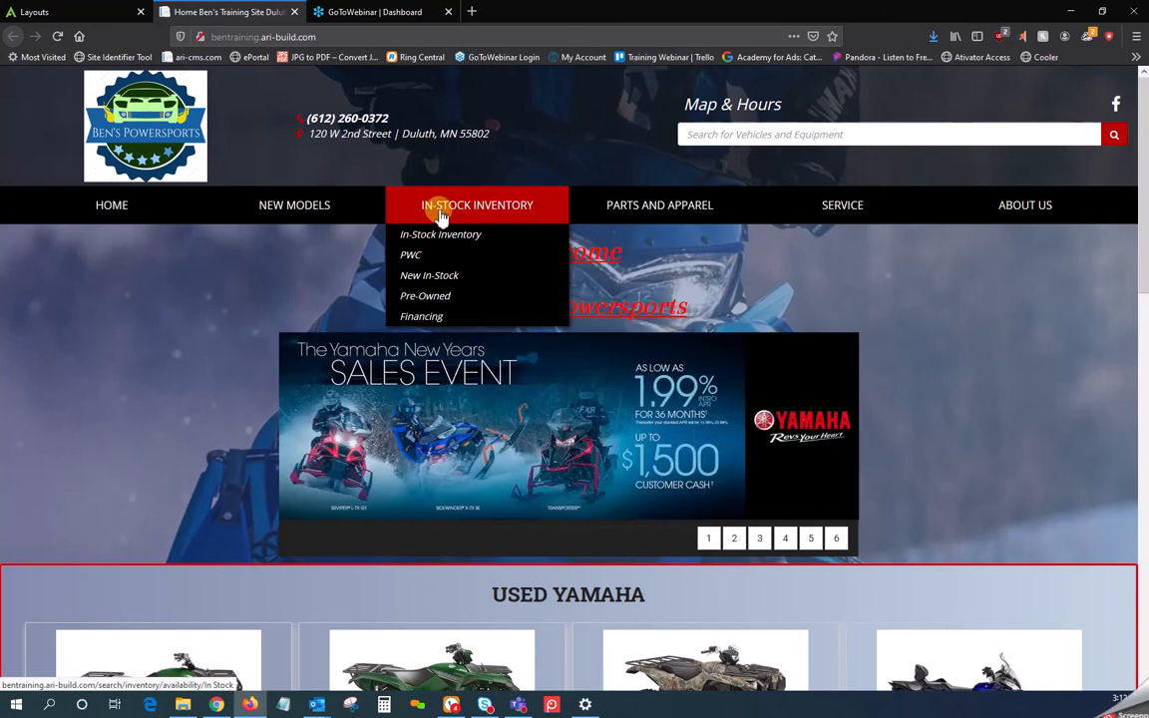
pyautogui.moveTo(678, 213)
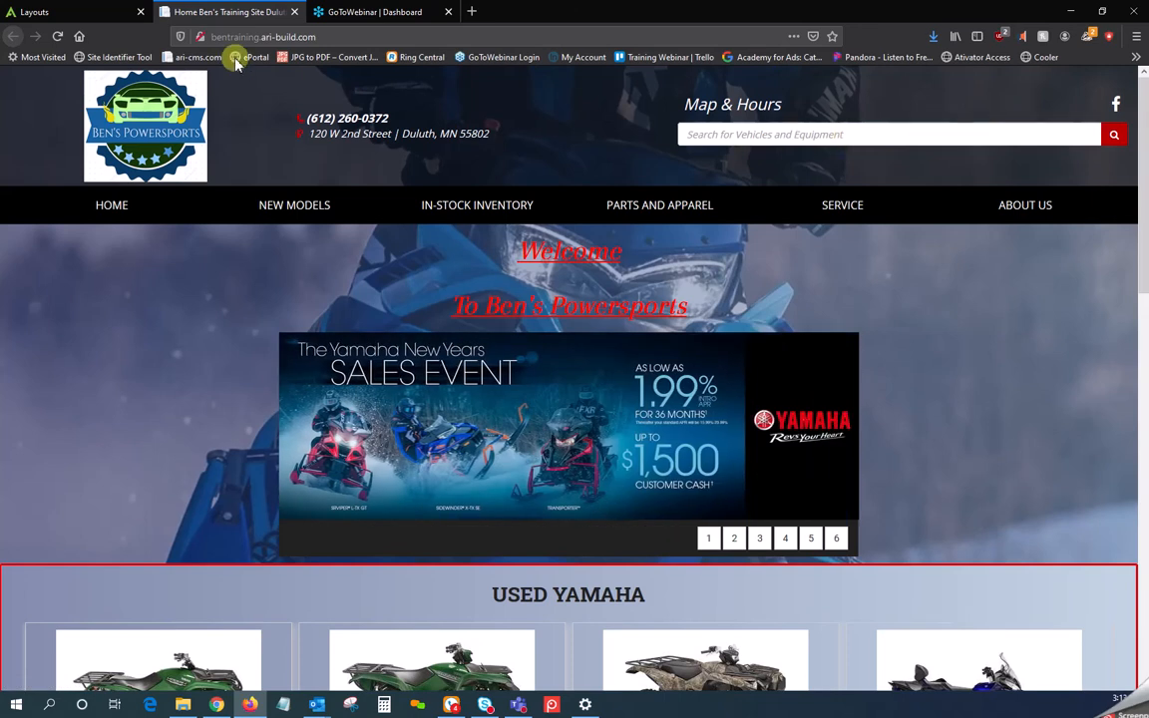
# Return to the Homepage layout, open the Header section's Background Settings and review the available background types.
pyautogui.click(90, 13)
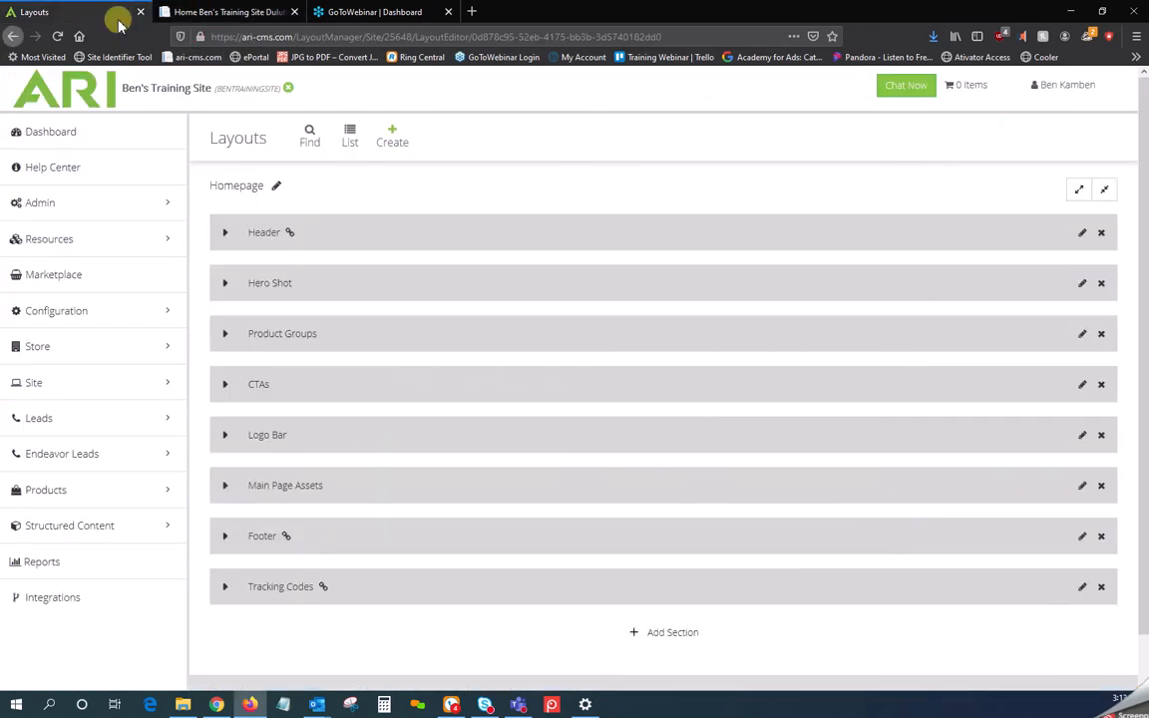
pyautogui.click(1081, 234)
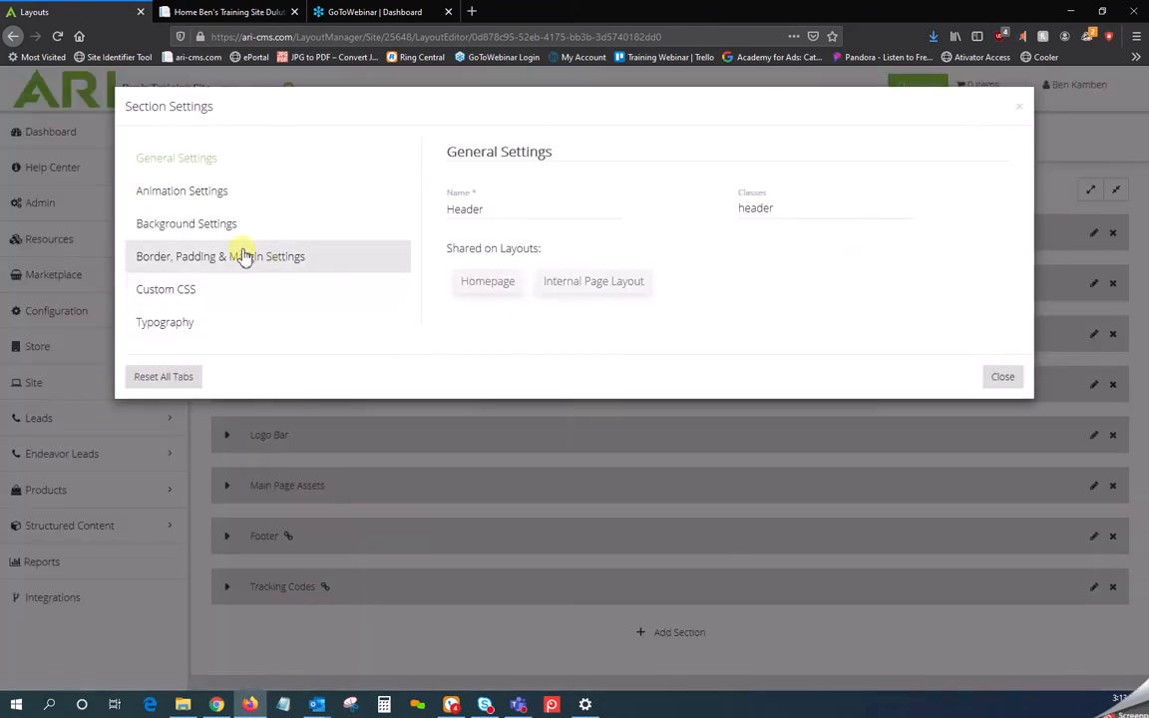
pyautogui.click(212, 235)
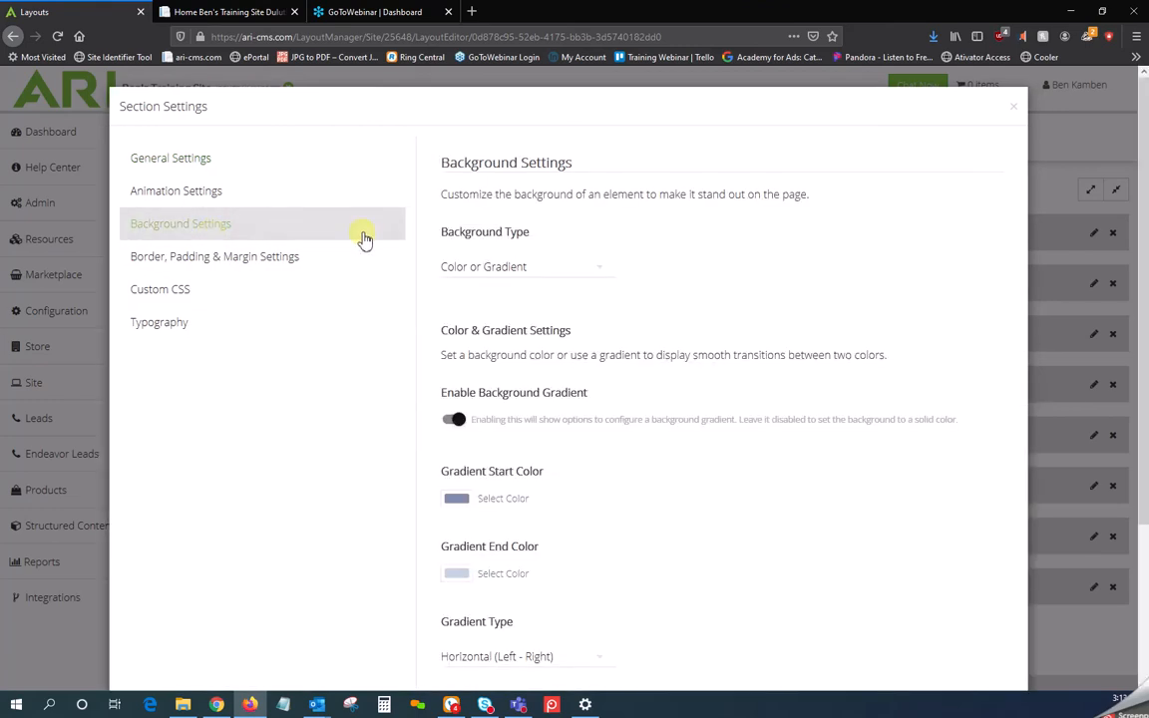
pyautogui.scroll(-1, 648, 260)
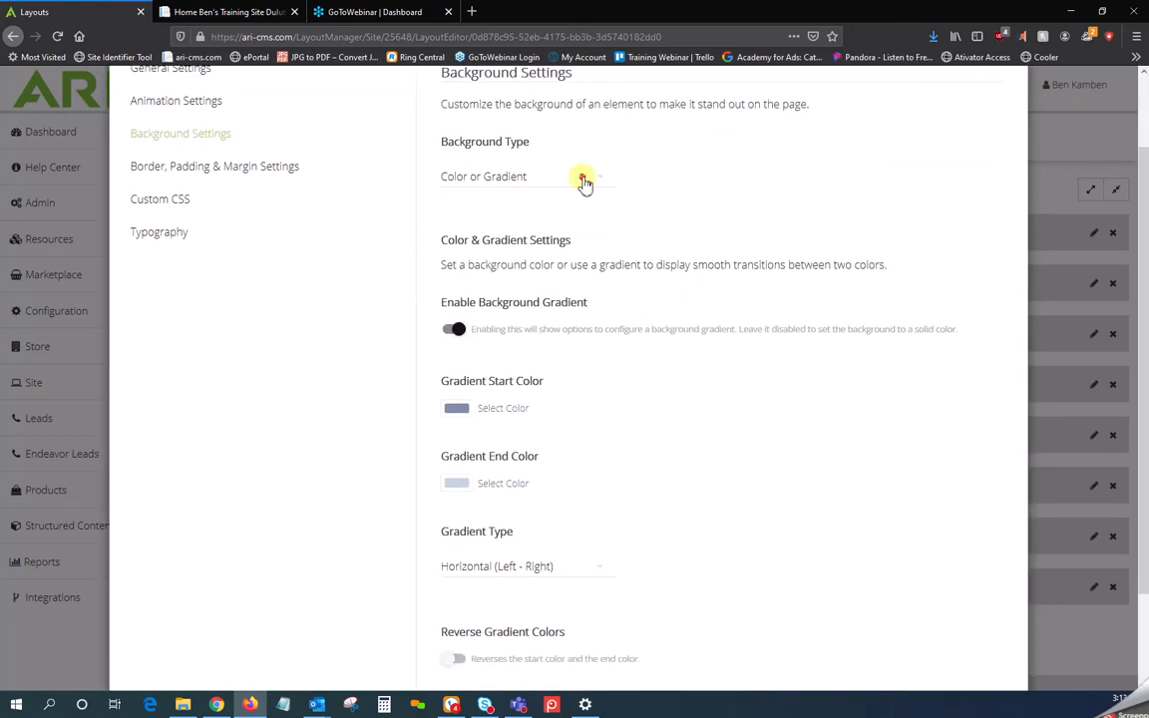
pyautogui.click(584, 184)
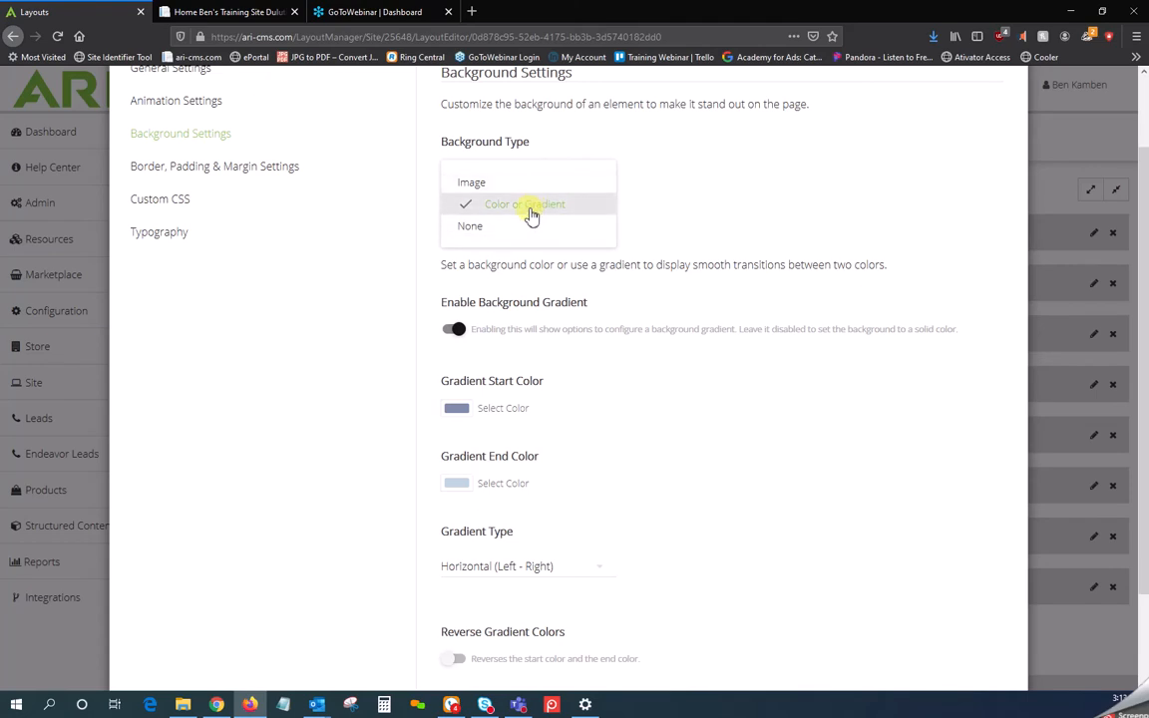
pyautogui.click(808, 197)
# Examine the Header's background gradient toggle, start color picker and gradient type options, and close its section settings.
pyautogui.scroll(-1, 808, 261)
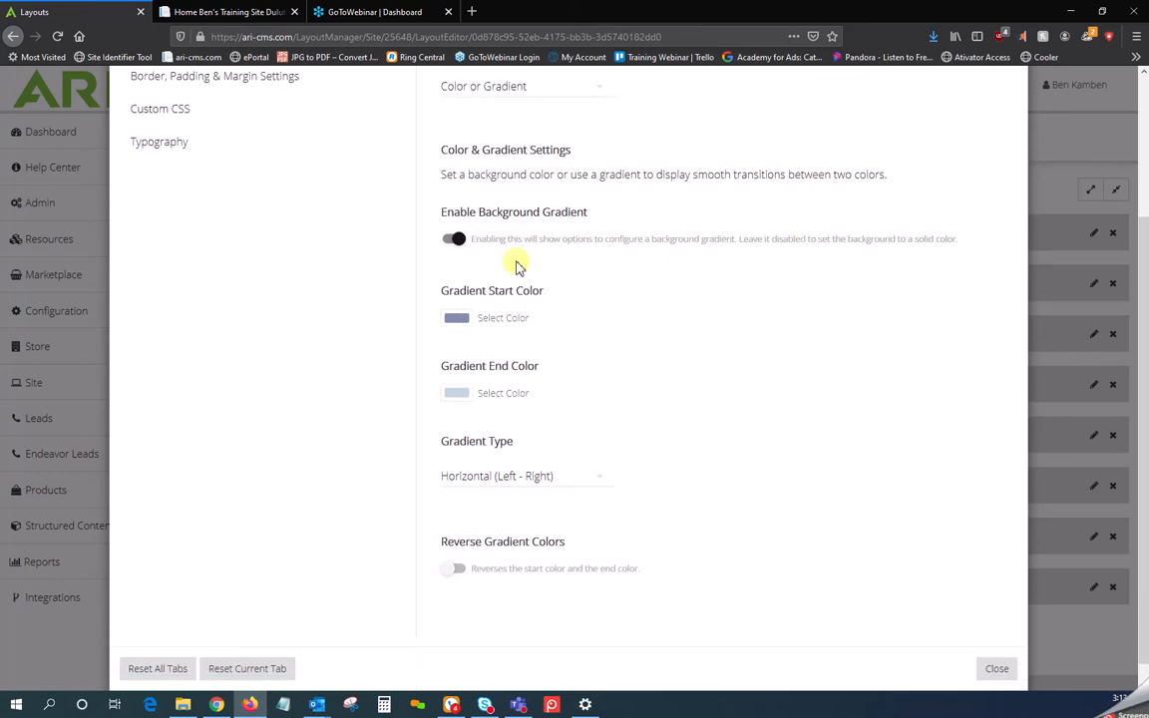
pyautogui.click(447, 216)
pyautogui.moveTo(446, 216); pyautogui.dragTo(569, 225)
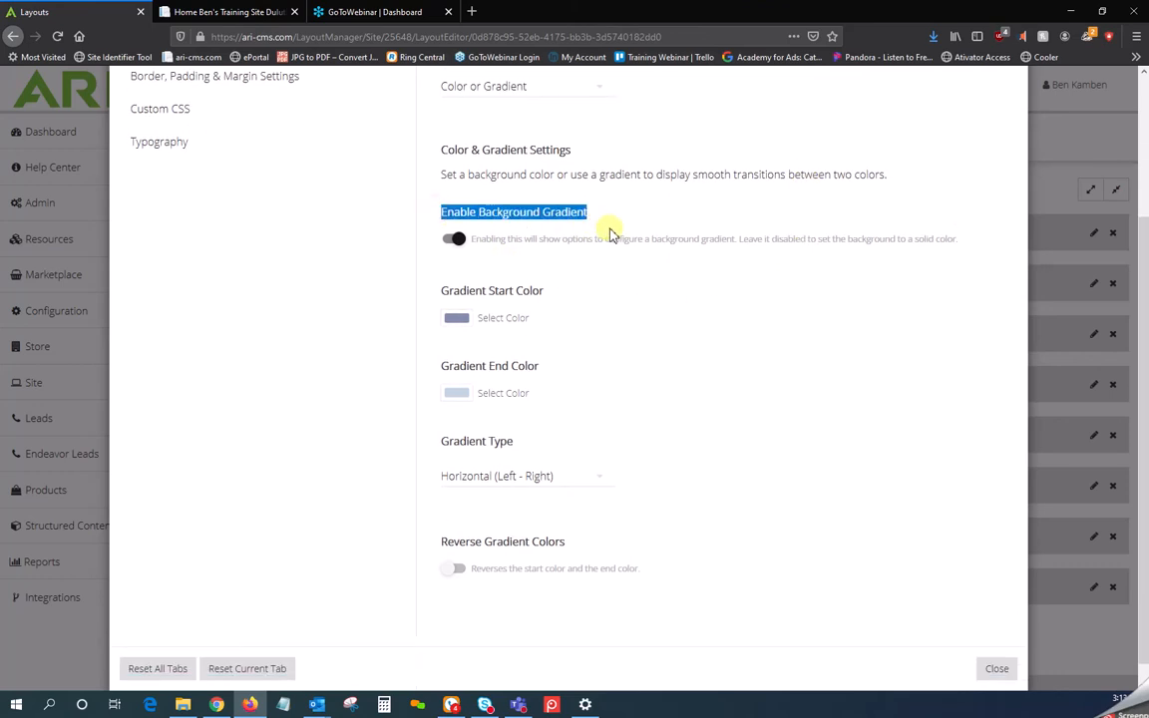
pyautogui.click(799, 317)
pyautogui.scroll(-1, 718, 365)
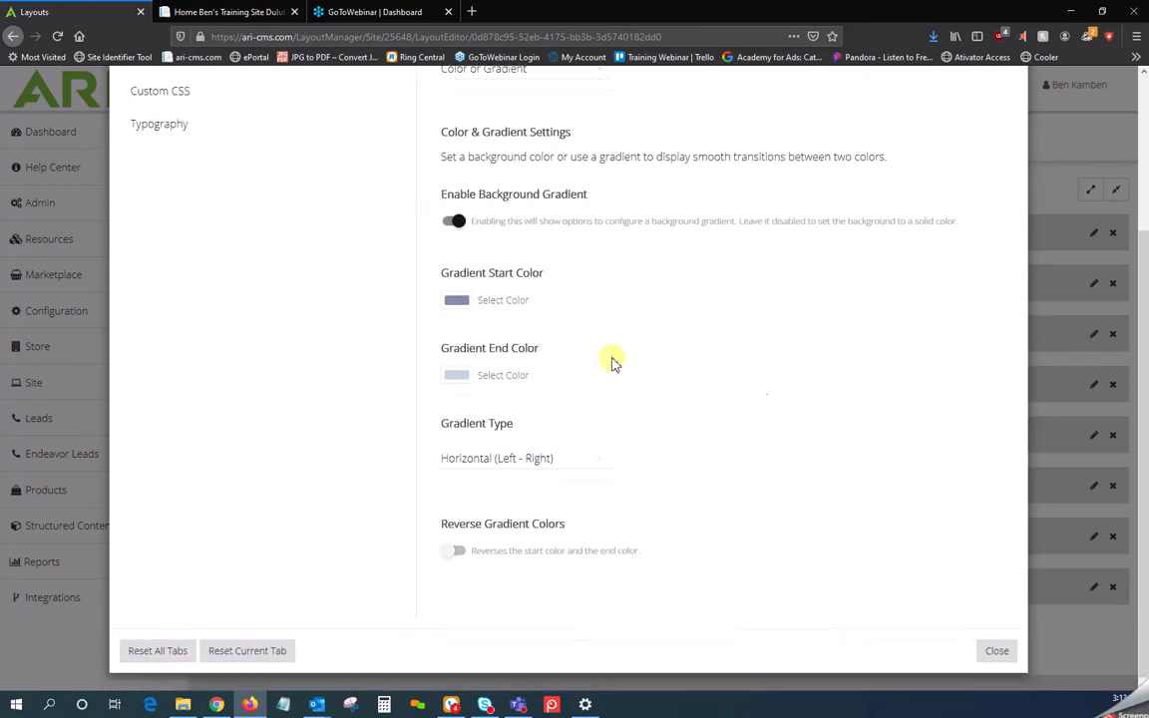
pyautogui.click(457, 298)
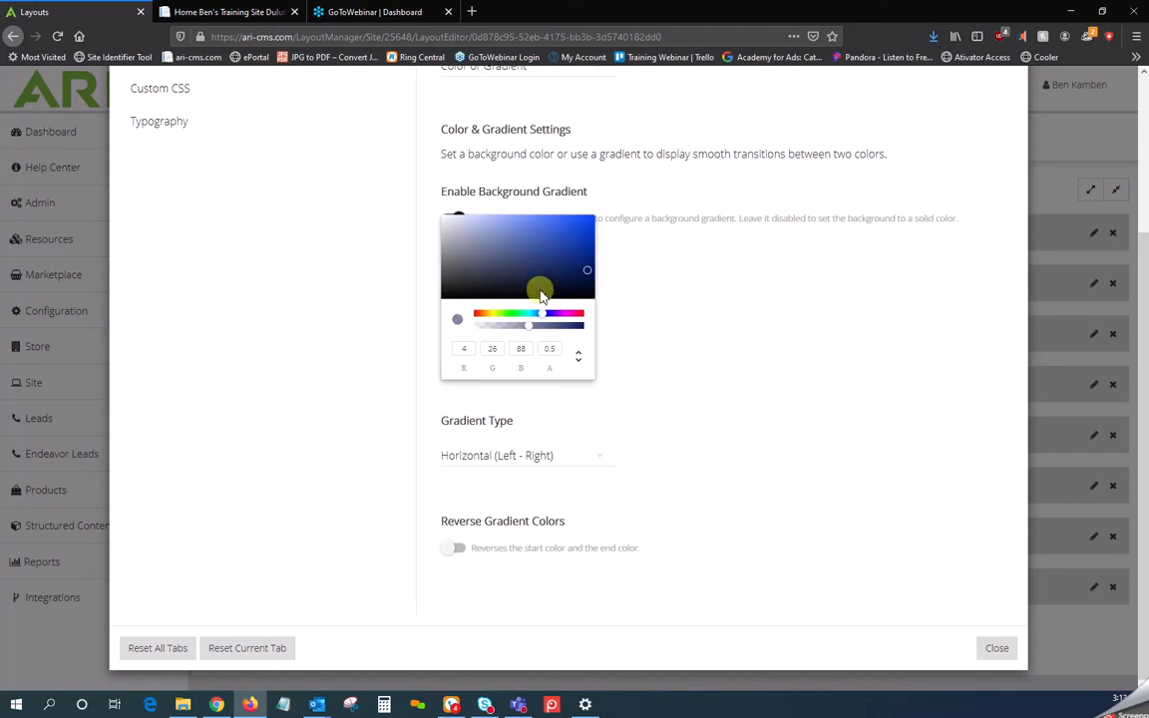
pyautogui.click(756, 287)
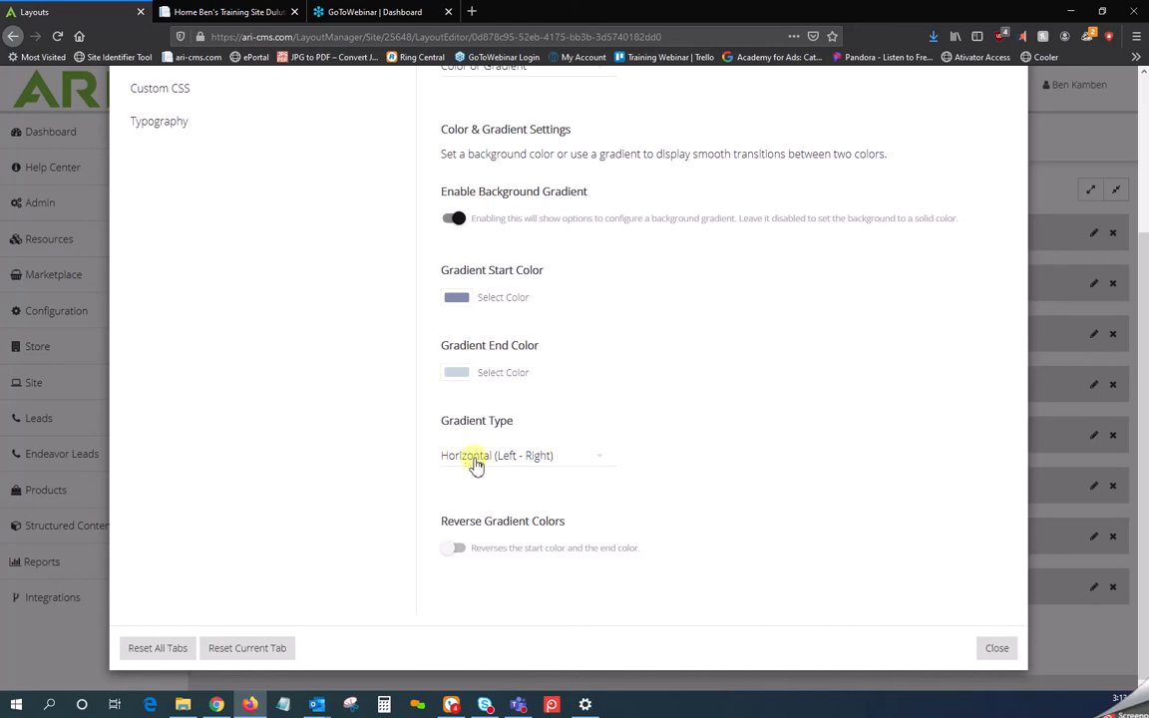
pyautogui.click(599, 466)
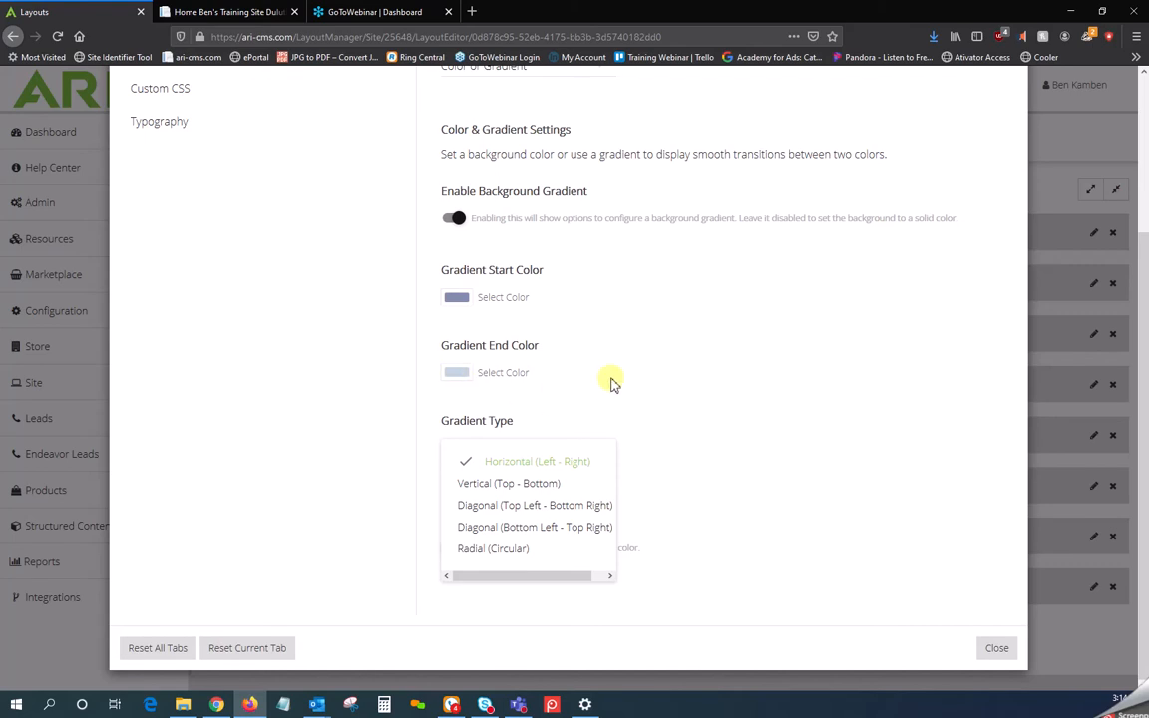
pyautogui.click(843, 341)
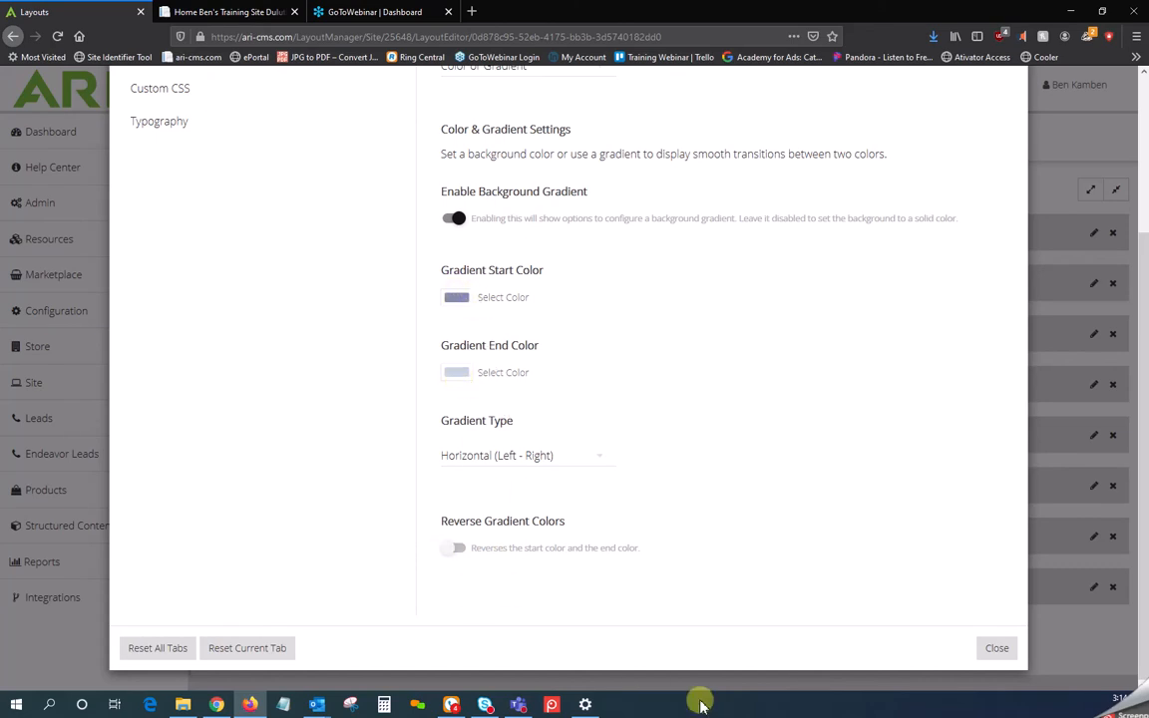
pyautogui.click(996, 649)
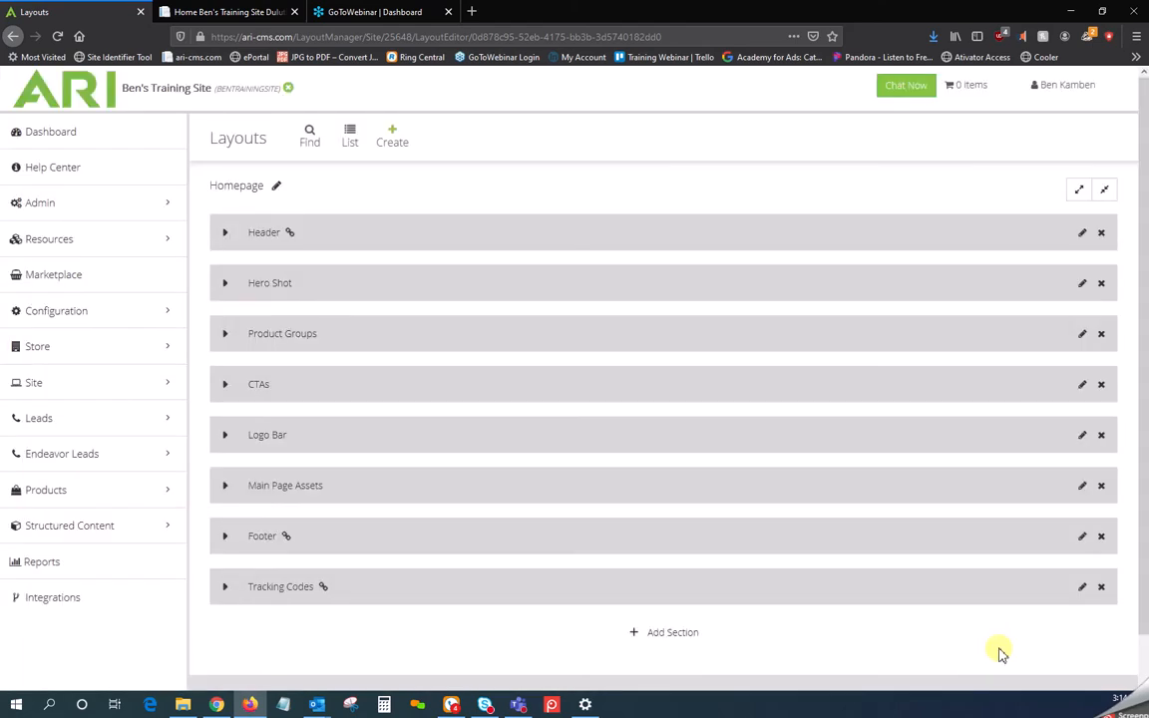
# Check the hero area on the live homepage, and open the Hero Shot section's Background Settings in the Homepage layout.
pyautogui.click(250, 14)
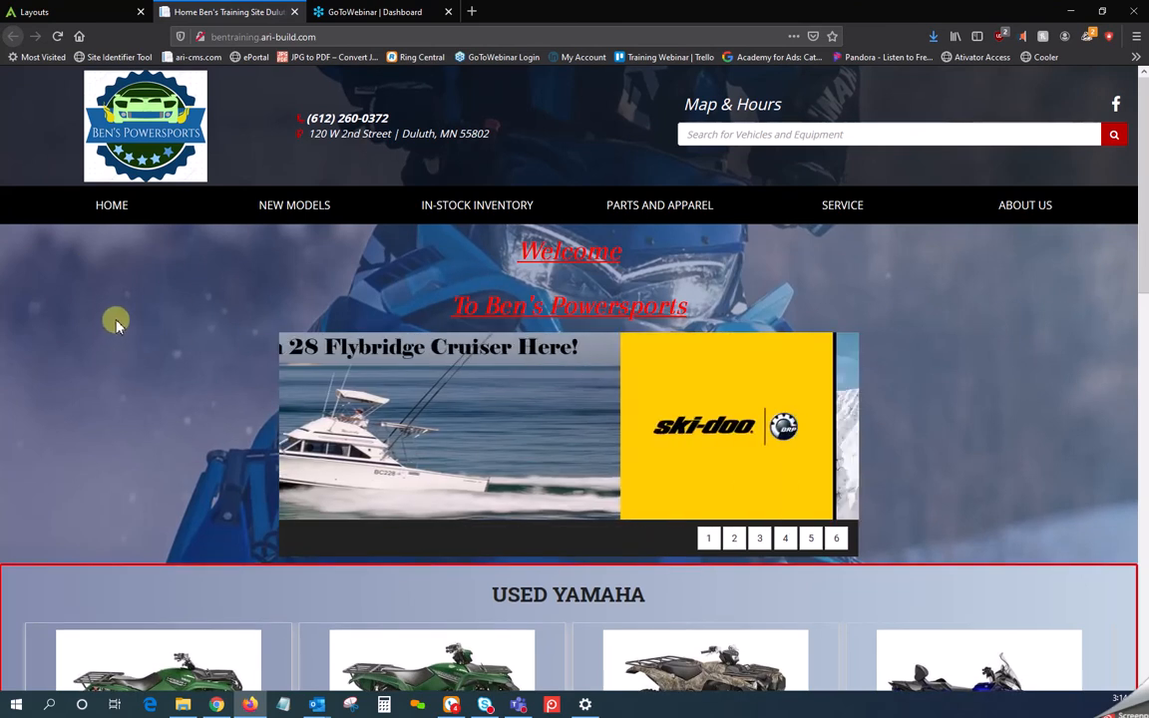
pyautogui.click(79, 14)
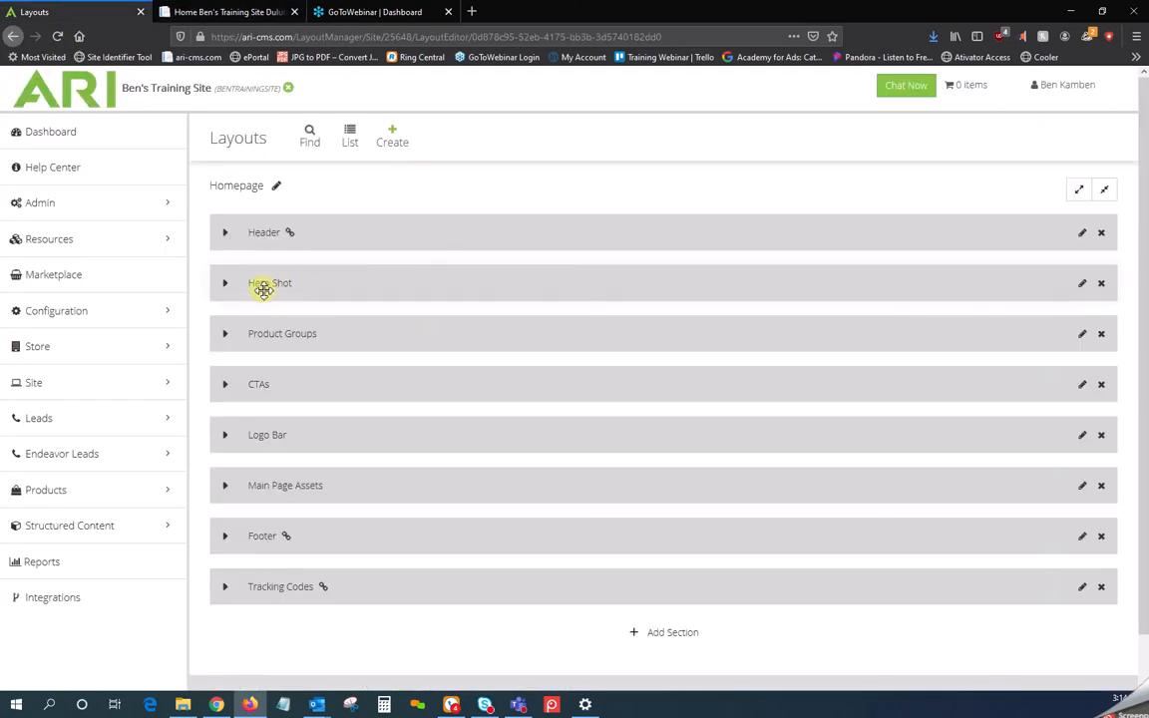
pyautogui.click(1082, 287)
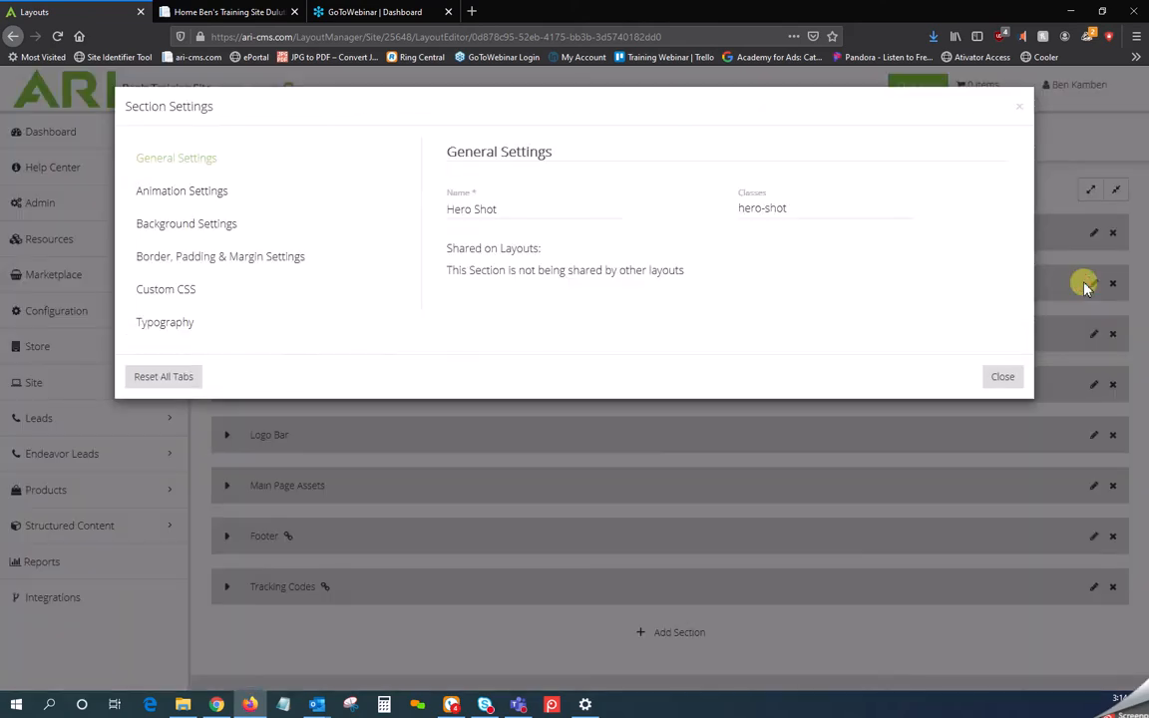
pyautogui.click(193, 229)
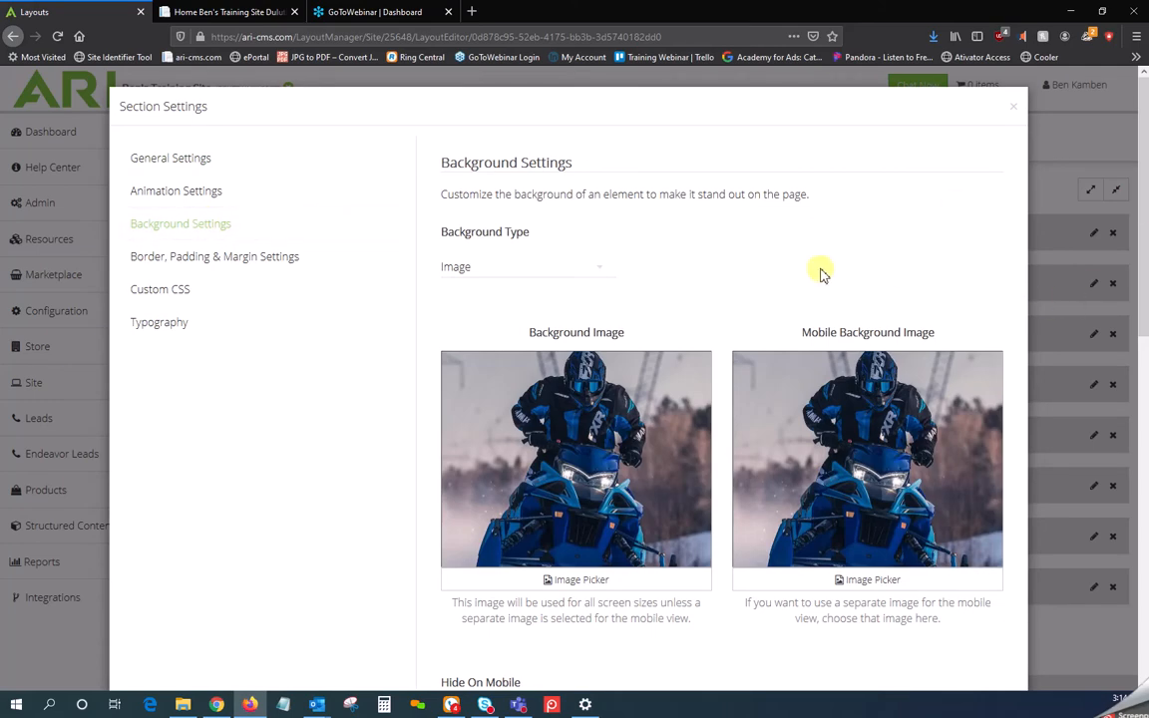
# Examine the Hero Shot's background type options and its separate Background Image and Mobile Background Image settings.
pyautogui.scroll(-2, 781, 252)
pyautogui.click(606, 186)
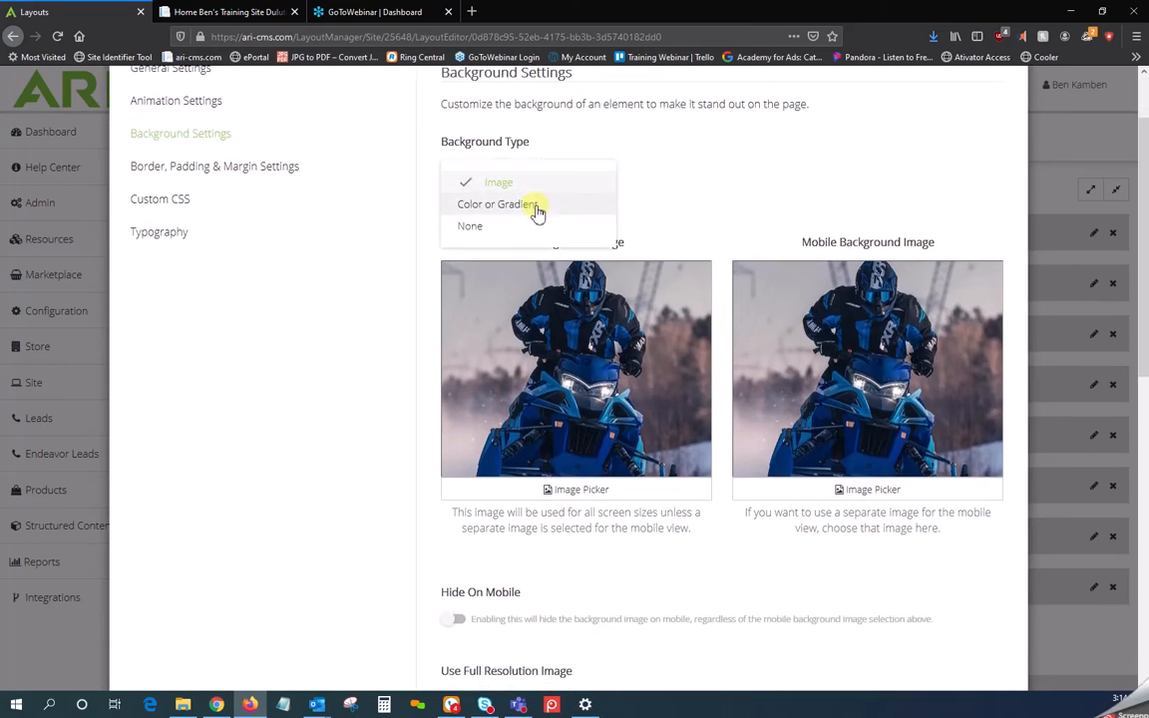
pyautogui.click(833, 174)
pyautogui.scroll(-1, 894, 179)
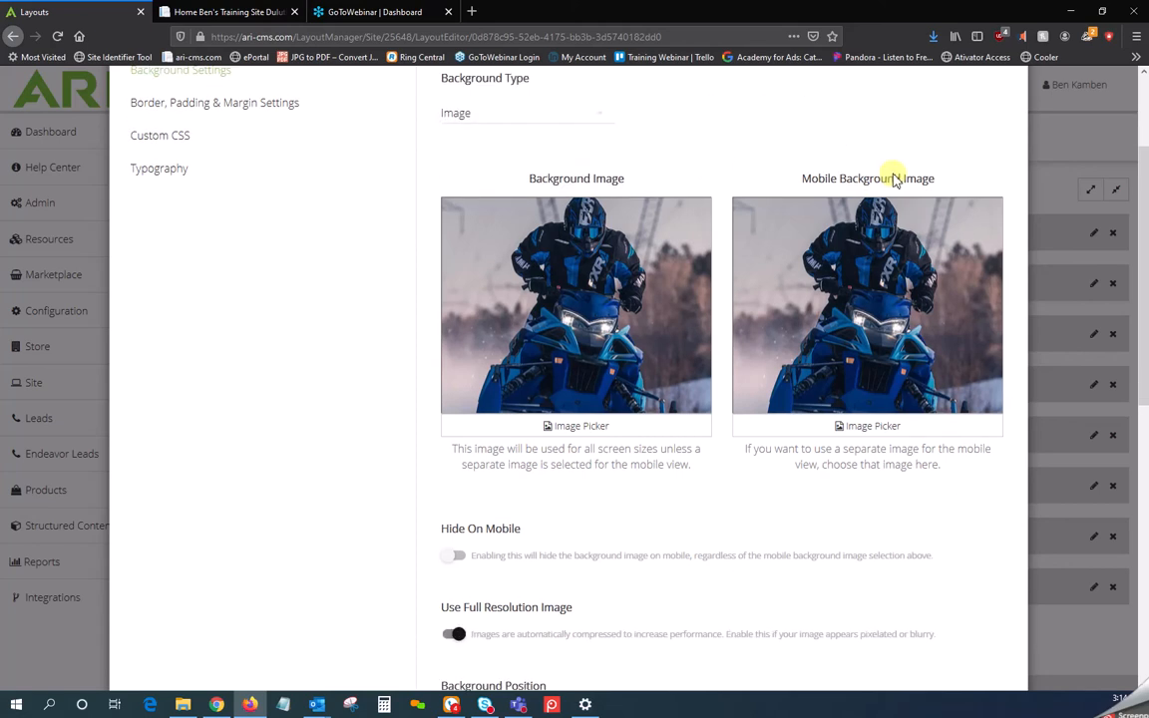
pyautogui.click(641, 153)
pyautogui.moveTo(613, 158); pyautogui.dragTo(530, 156)
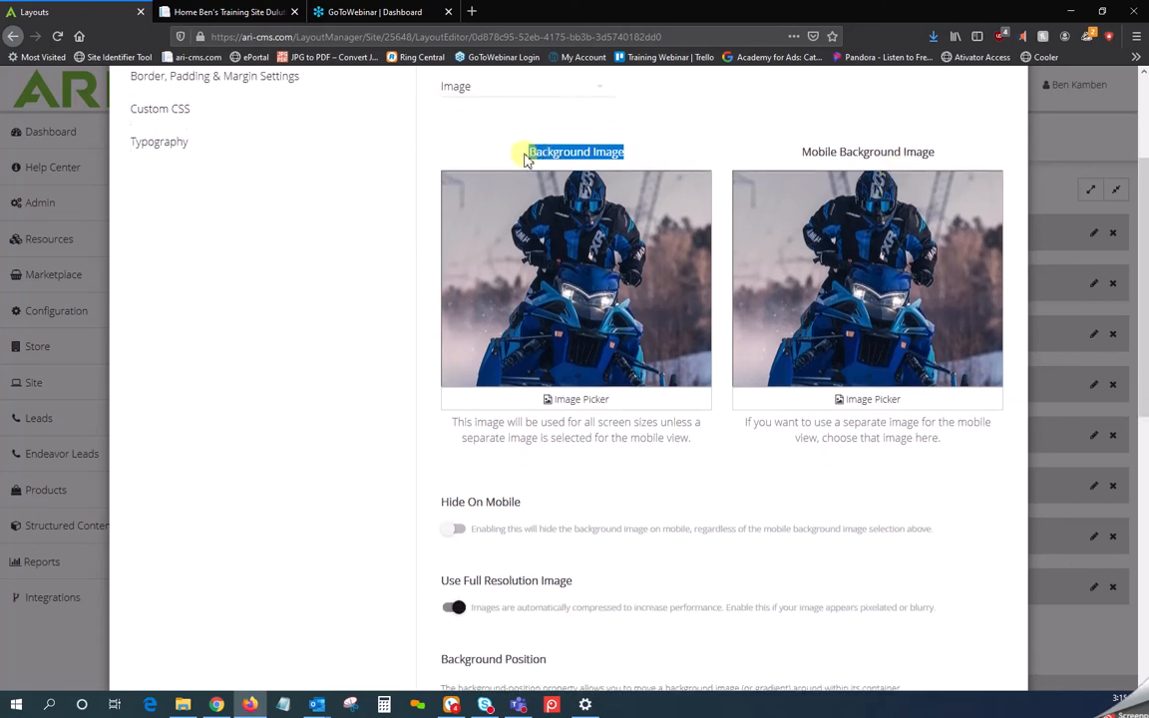
pyautogui.moveTo(941, 152); pyautogui.dragTo(803, 151)
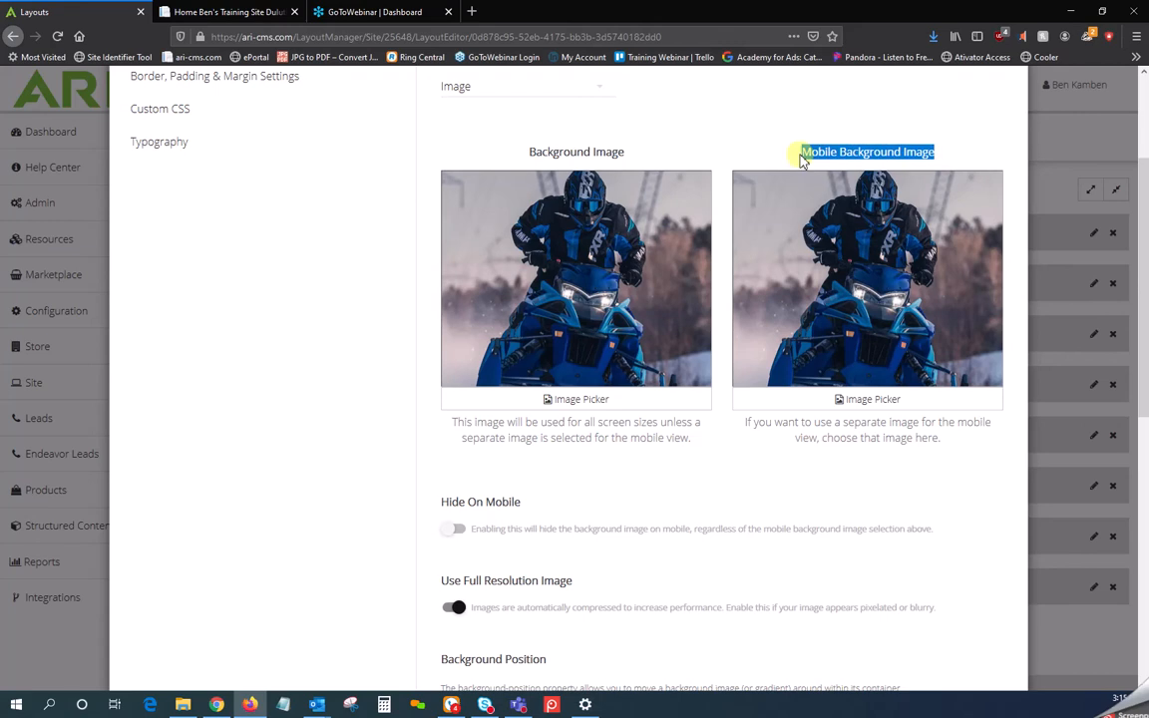
pyautogui.click(747, 139)
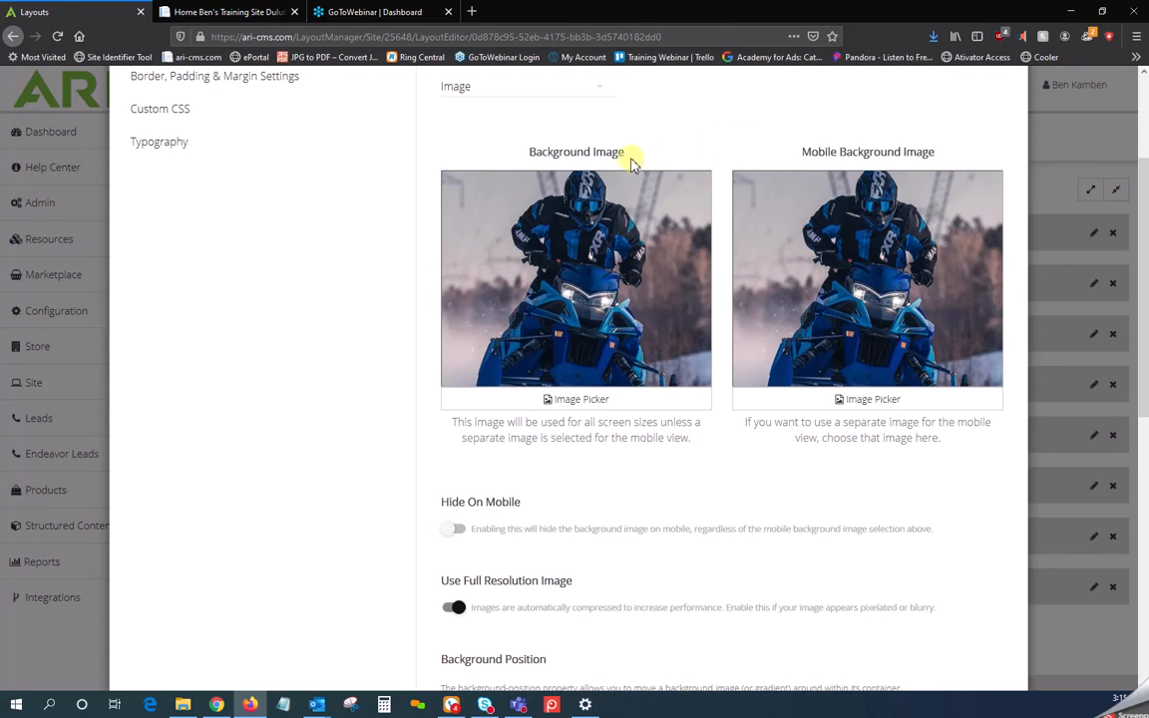
pyautogui.moveTo(631, 158); pyautogui.dragTo(528, 152)
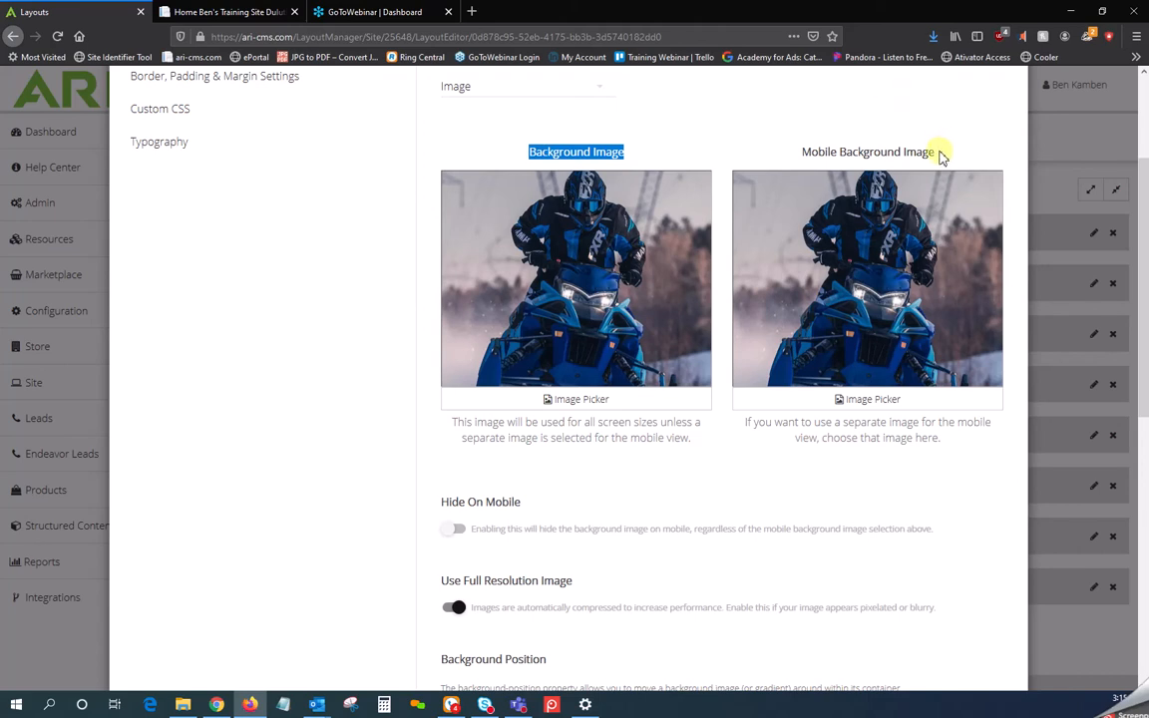
pyautogui.moveTo(940, 156); pyautogui.dragTo(798, 163)
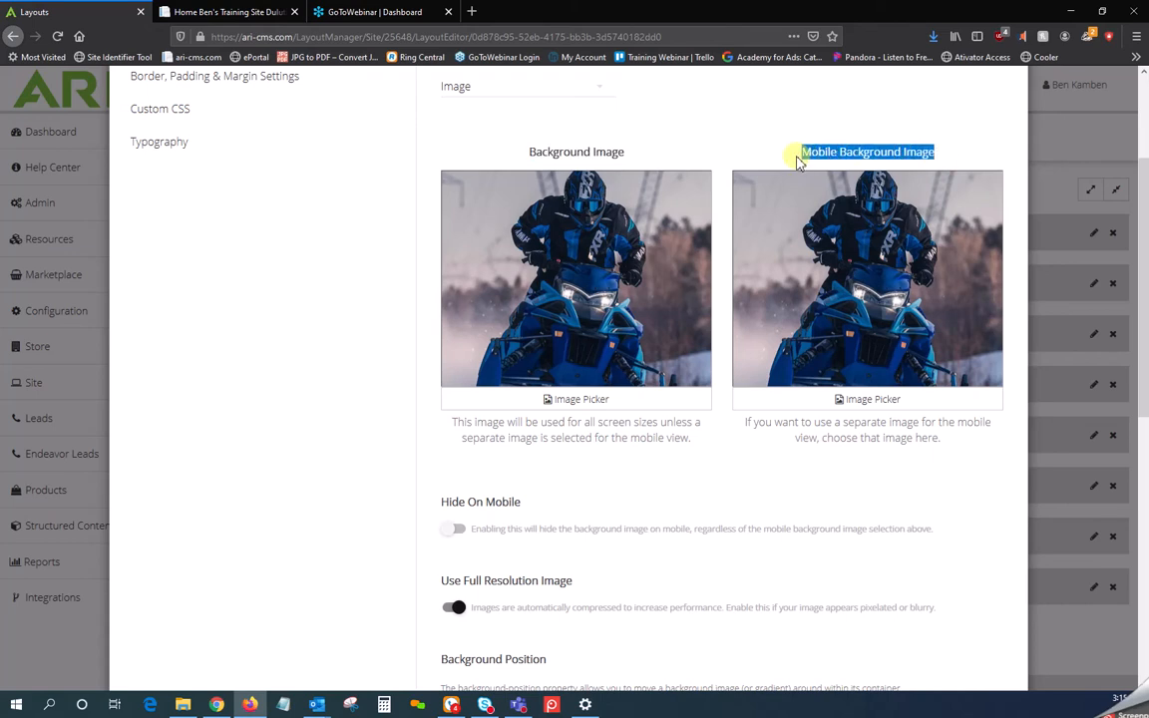
pyautogui.click(733, 128)
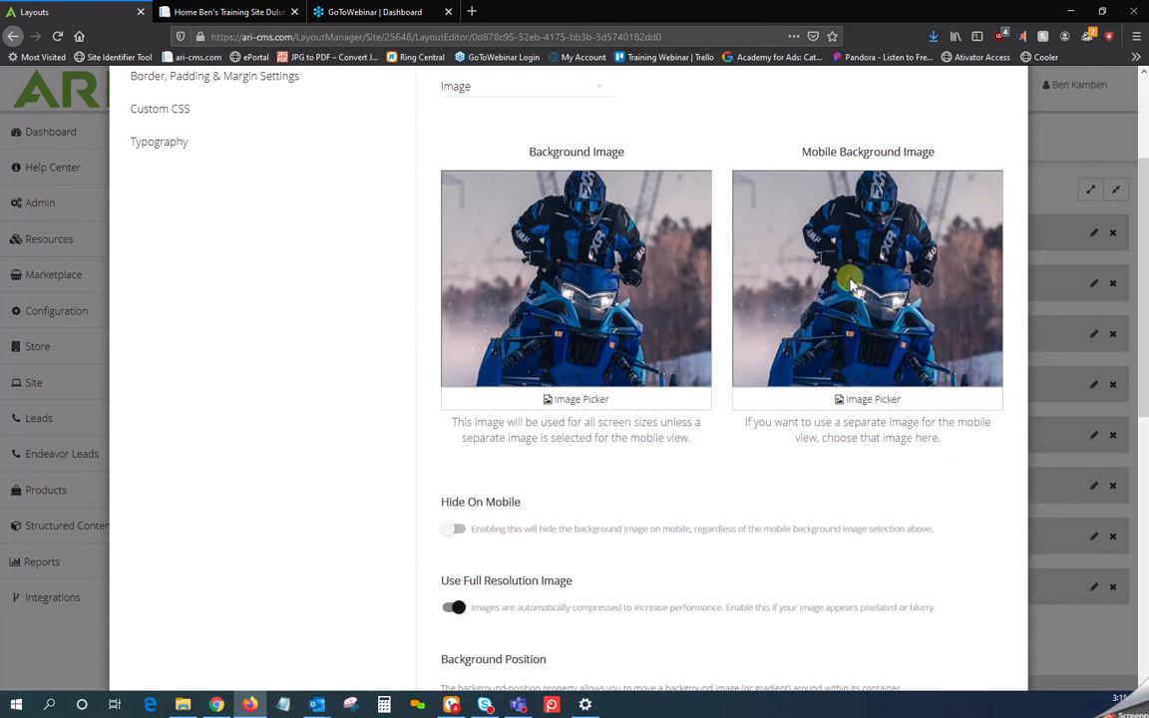
# Upload 2010-Wiesmann-Roadster-GT-MF5-CTA.jpg from the Desktop Pictures folder through the Background Image's file browser.
pyautogui.scroll(-2, 850, 284)
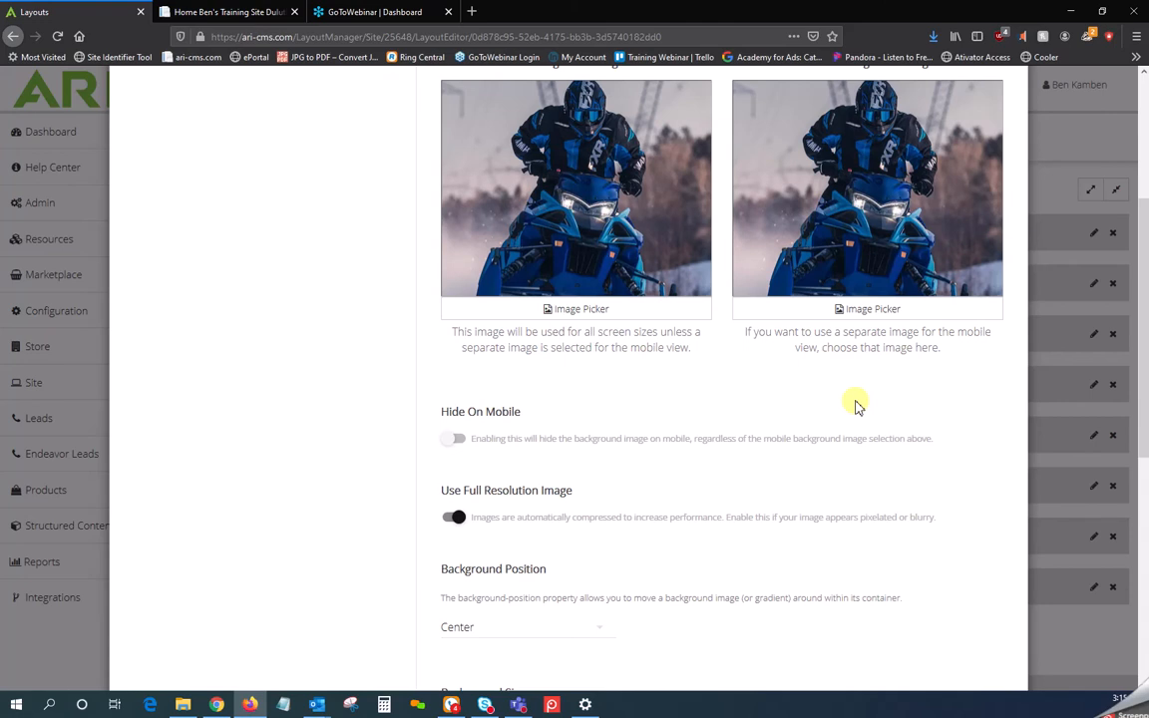
pyautogui.click(567, 311)
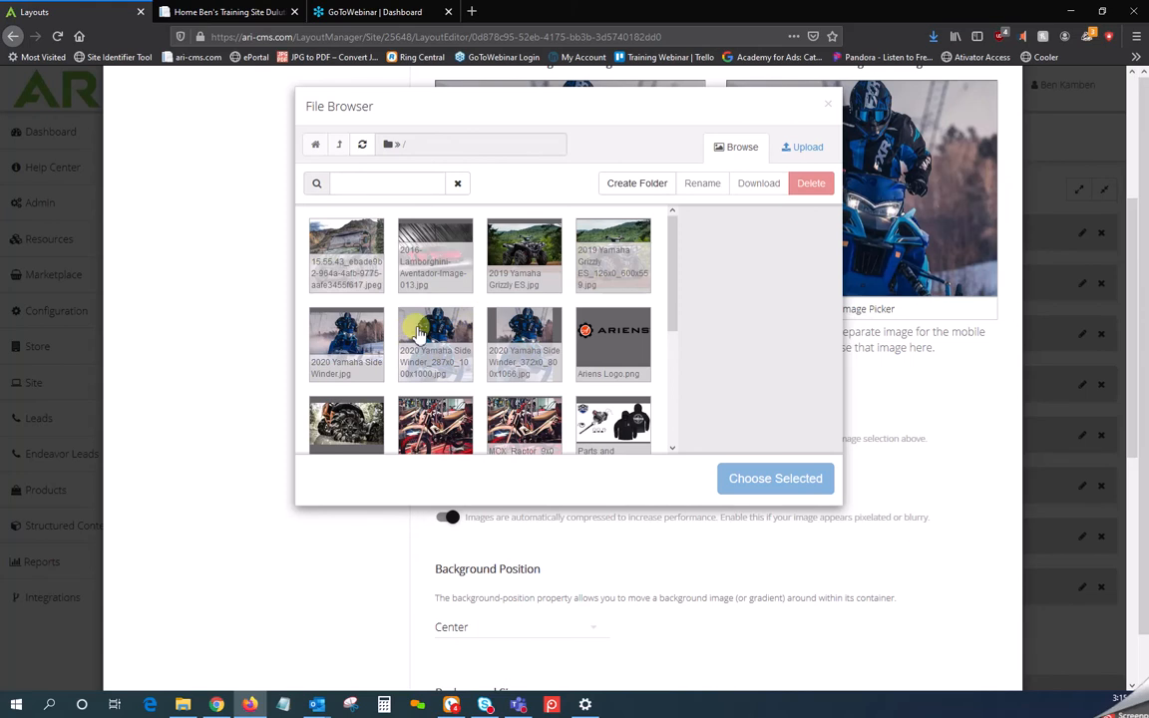
pyautogui.click(804, 149)
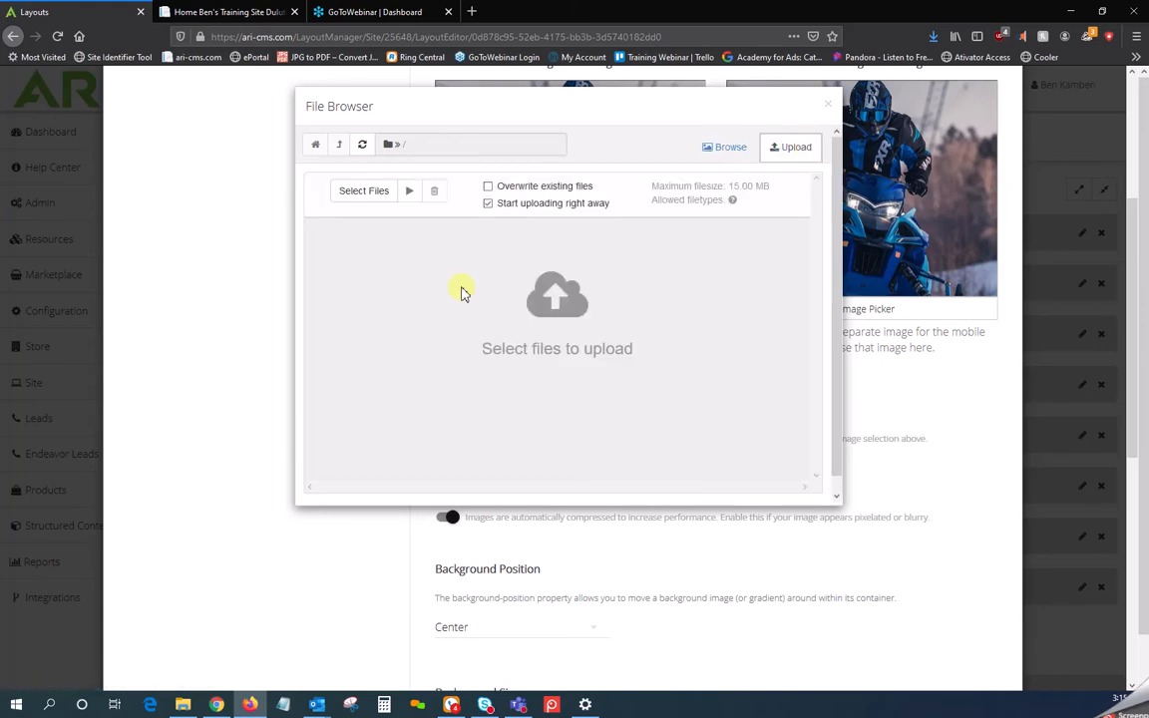
pyautogui.click(365, 191)
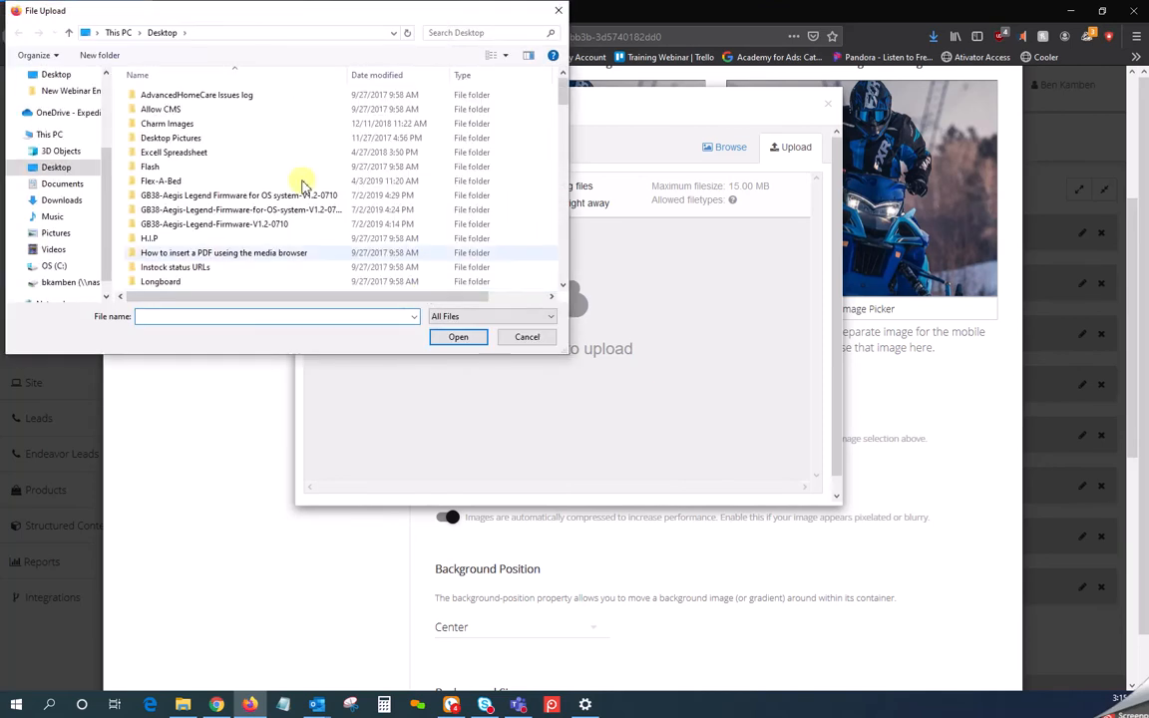
pyautogui.click(67, 236)
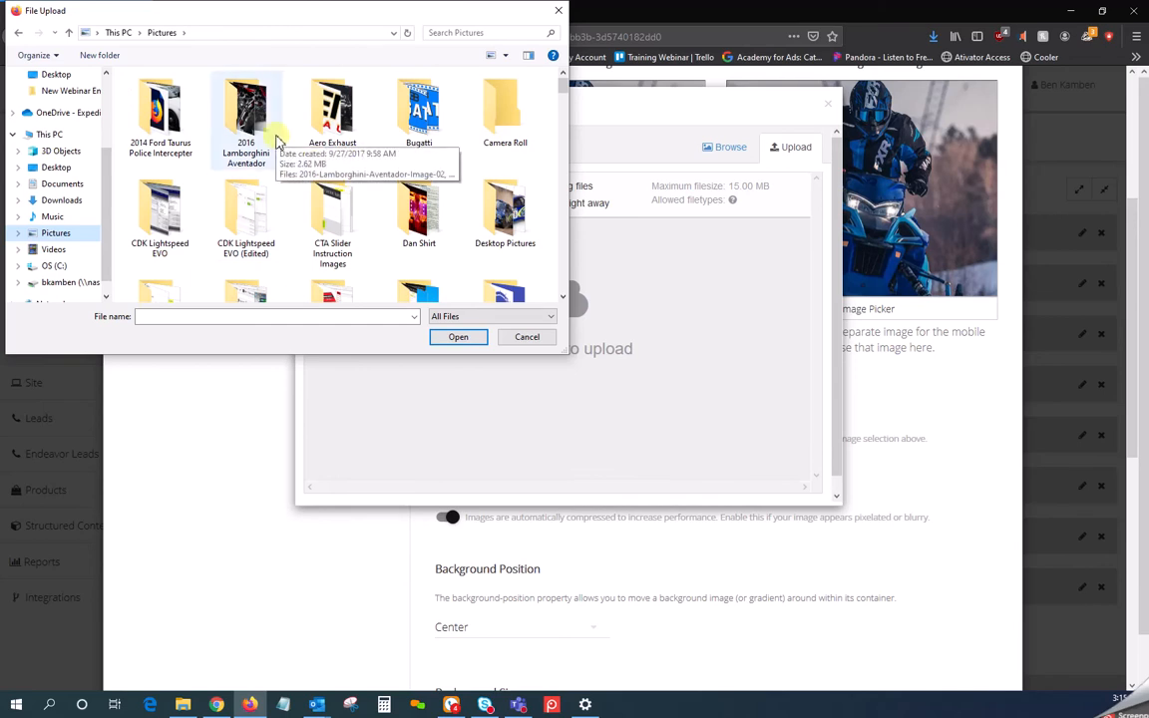
pyautogui.click(501, 211)
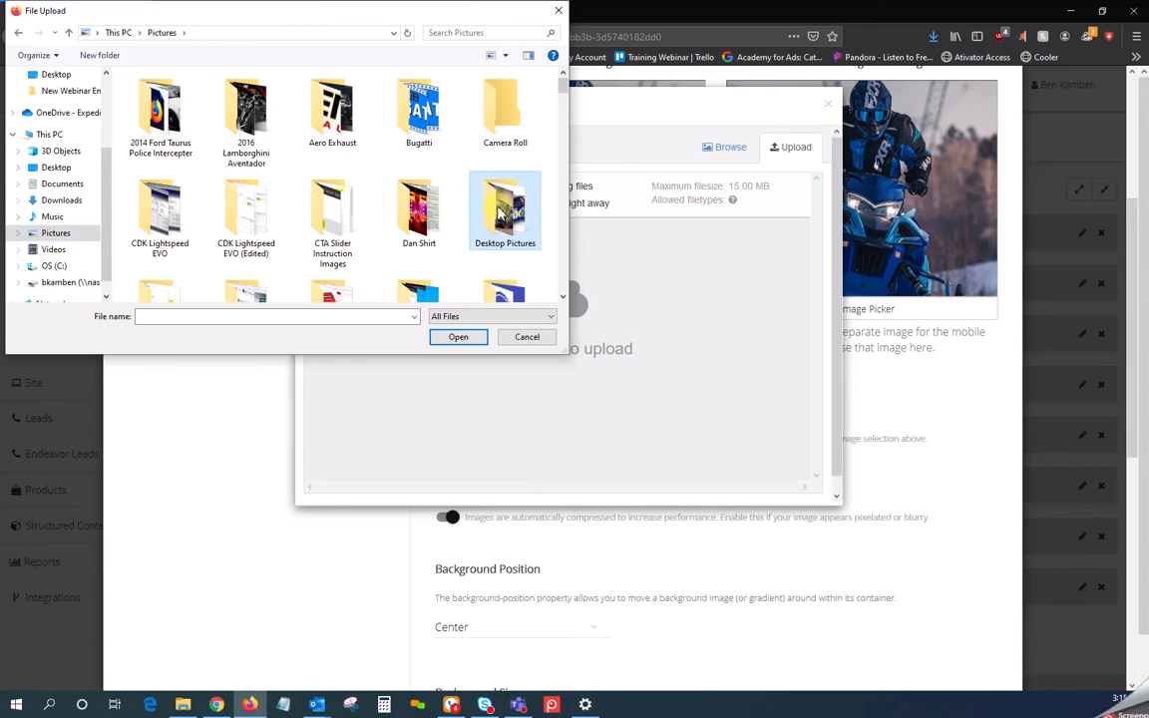
pyautogui.click(458, 336)
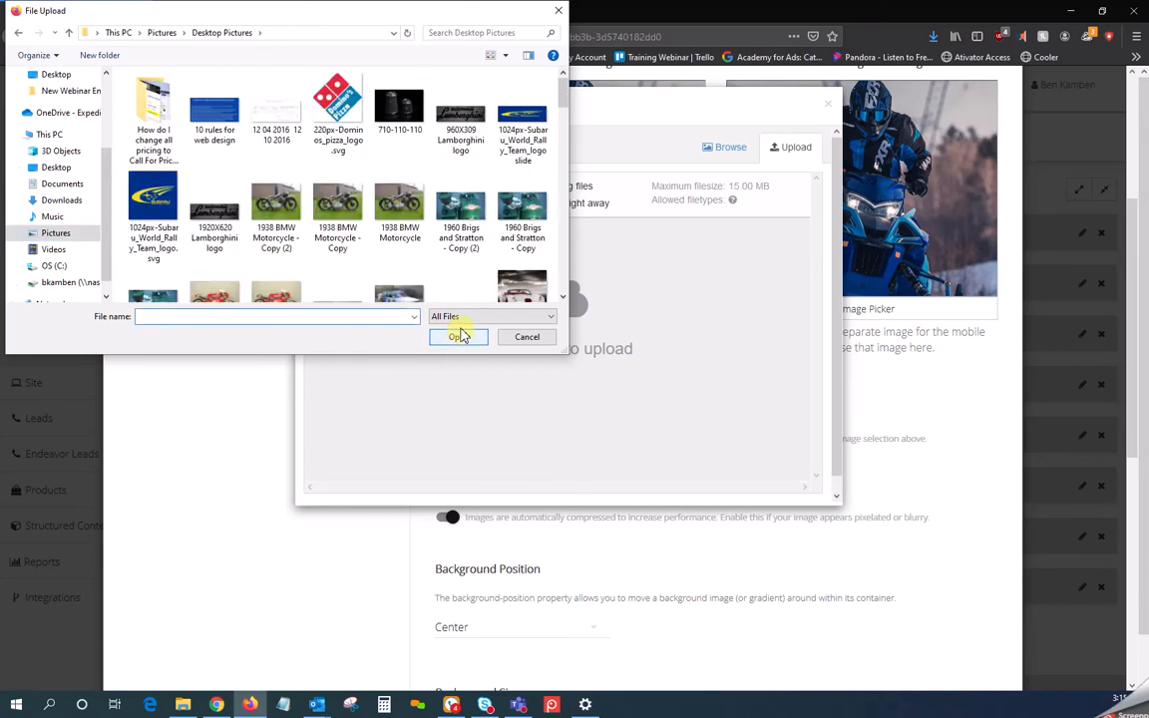
pyautogui.scroll(-3, 498, 183)
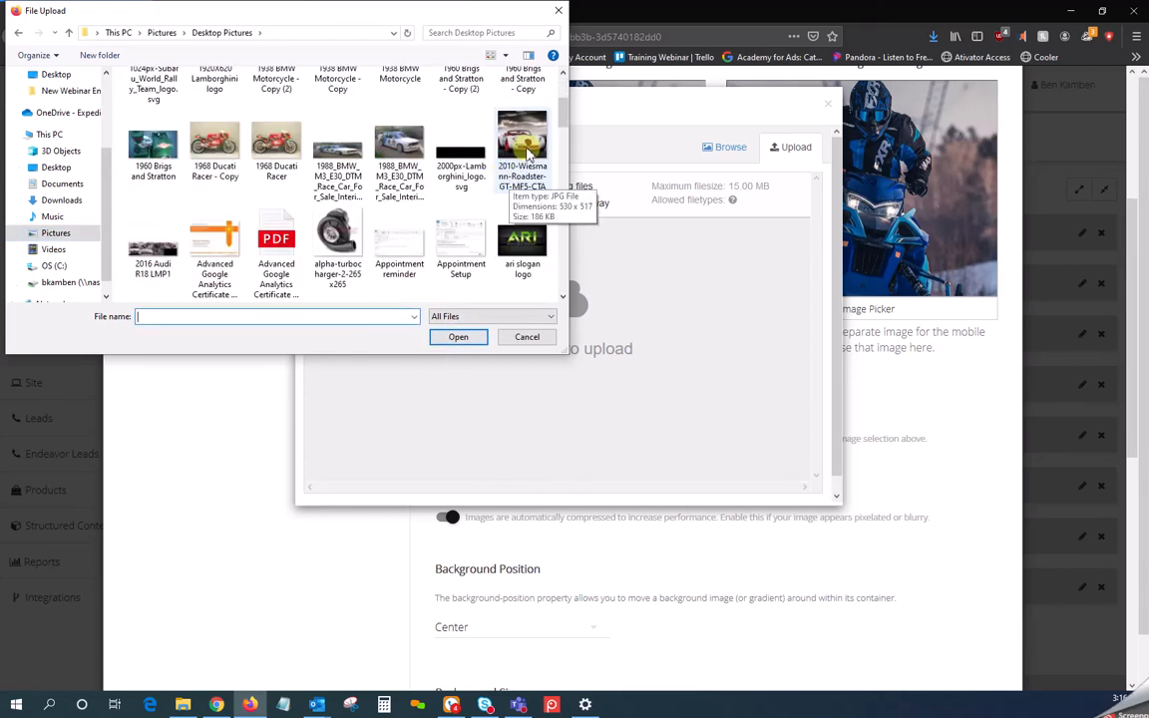
pyautogui.click(528, 154)
pyautogui.click(458, 340)
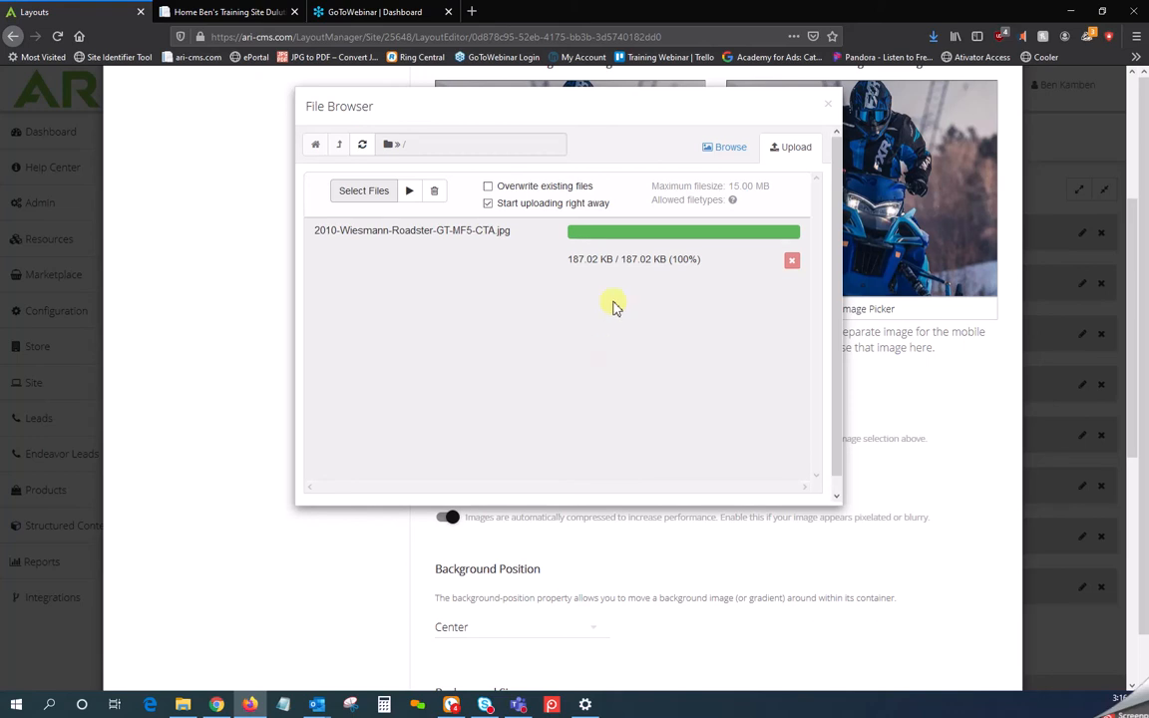
# Select the uploaded 2010-Wiesmann-Roadster-GT-MF5-CTA.jpg, review its Image Sizing options, and close the file browser without applying it.
pyautogui.click(731, 150)
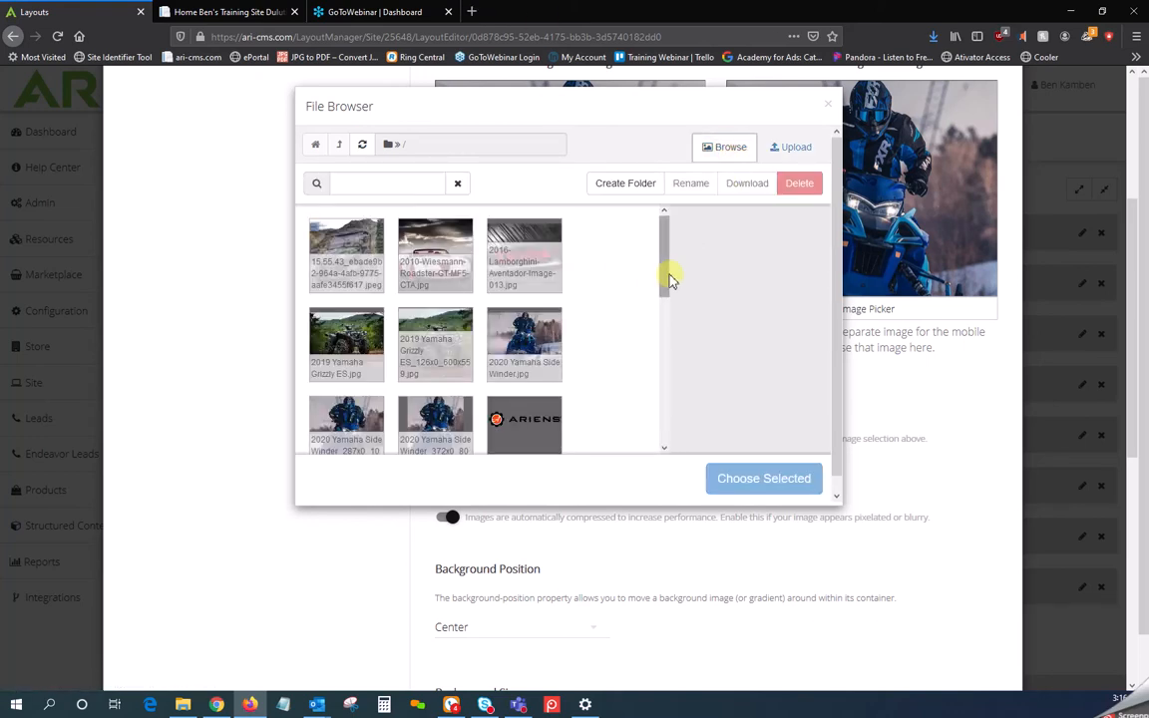
pyautogui.click(417, 263)
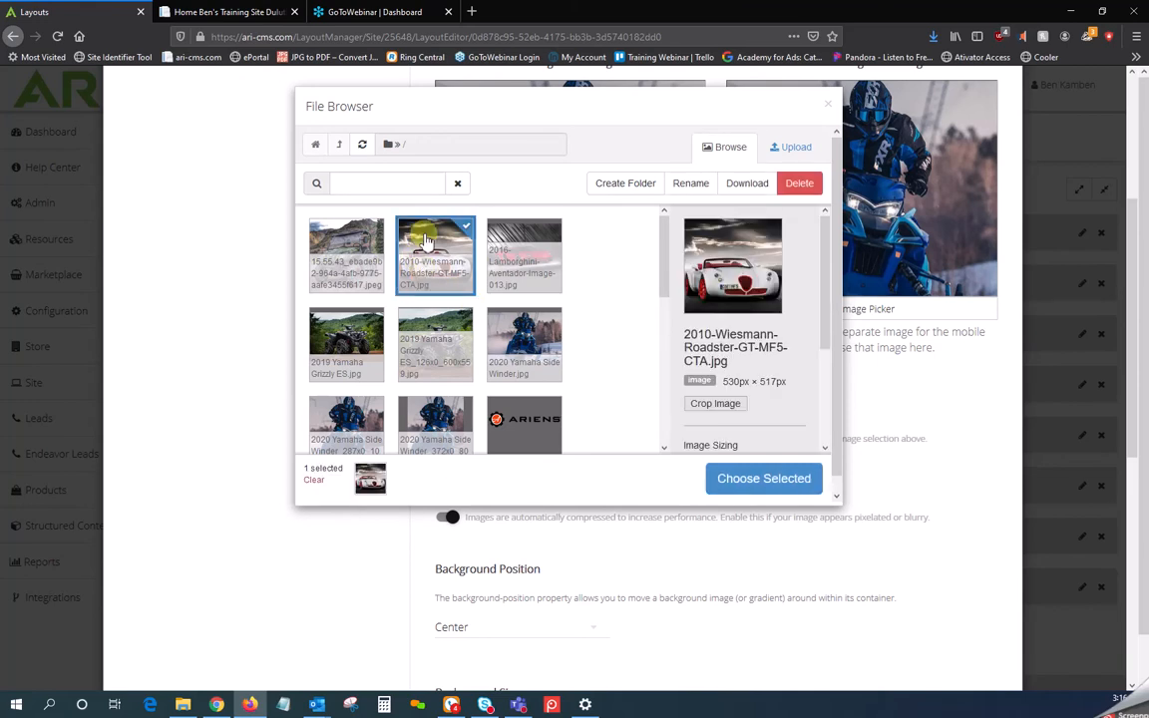
pyautogui.moveTo(826, 244); pyautogui.dragTo(827, 336)
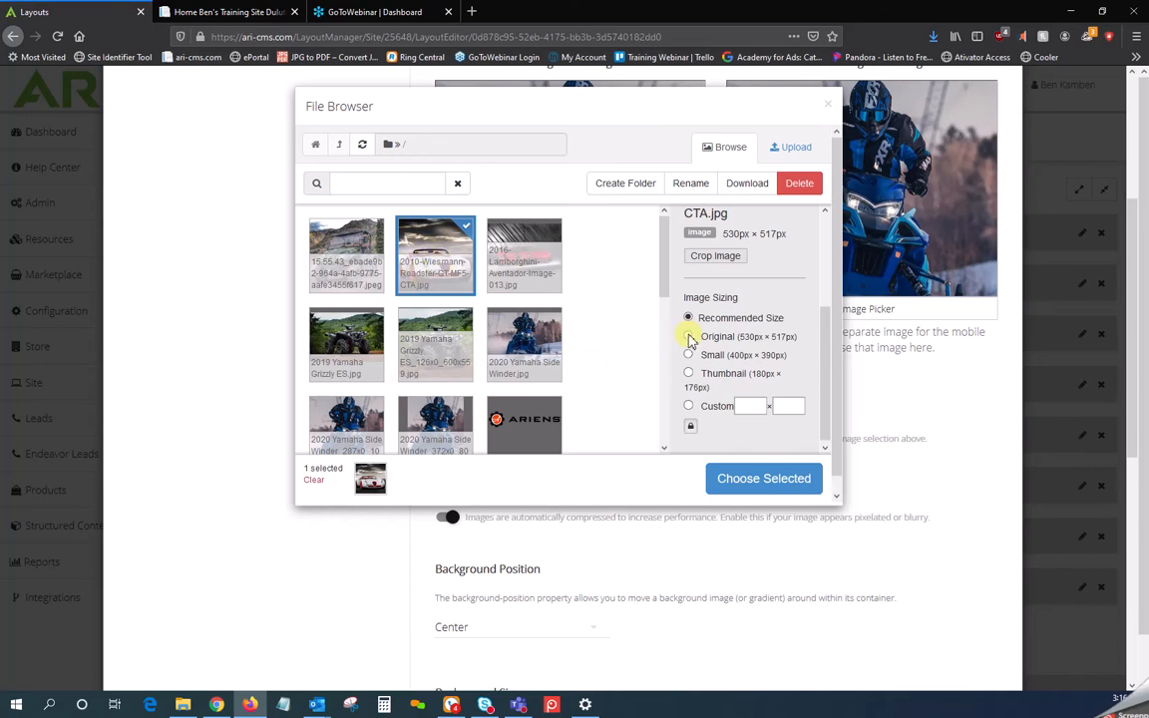
pyautogui.click(765, 482)
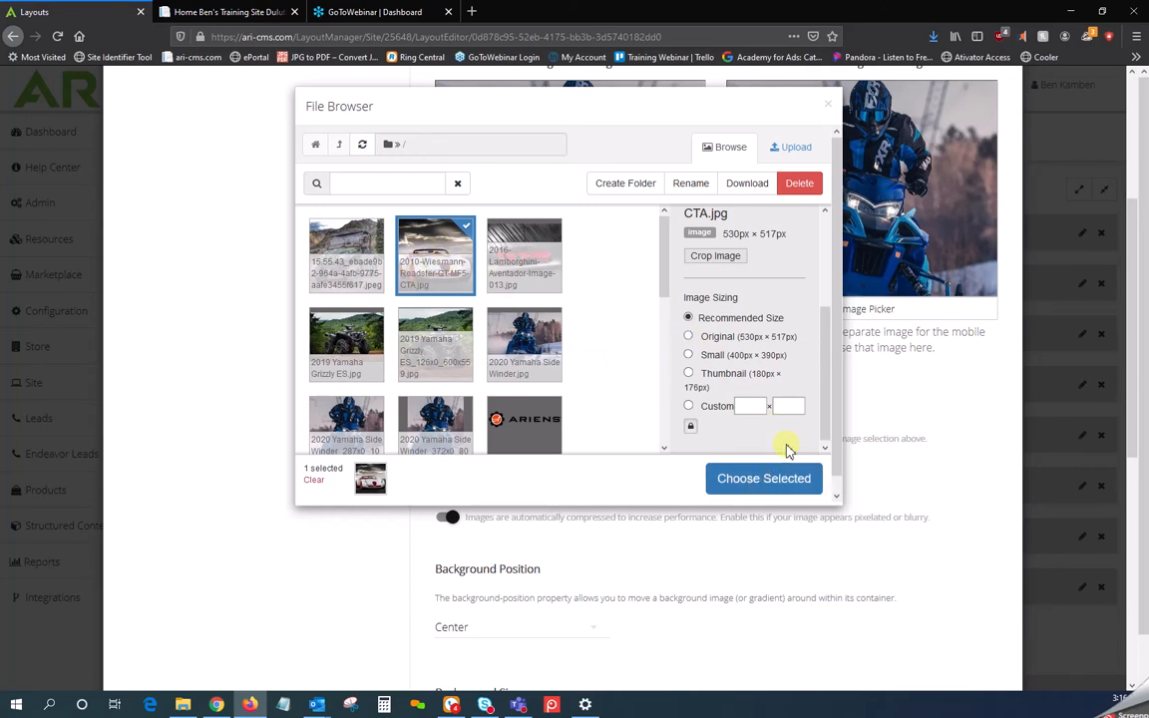
pyautogui.click(829, 105)
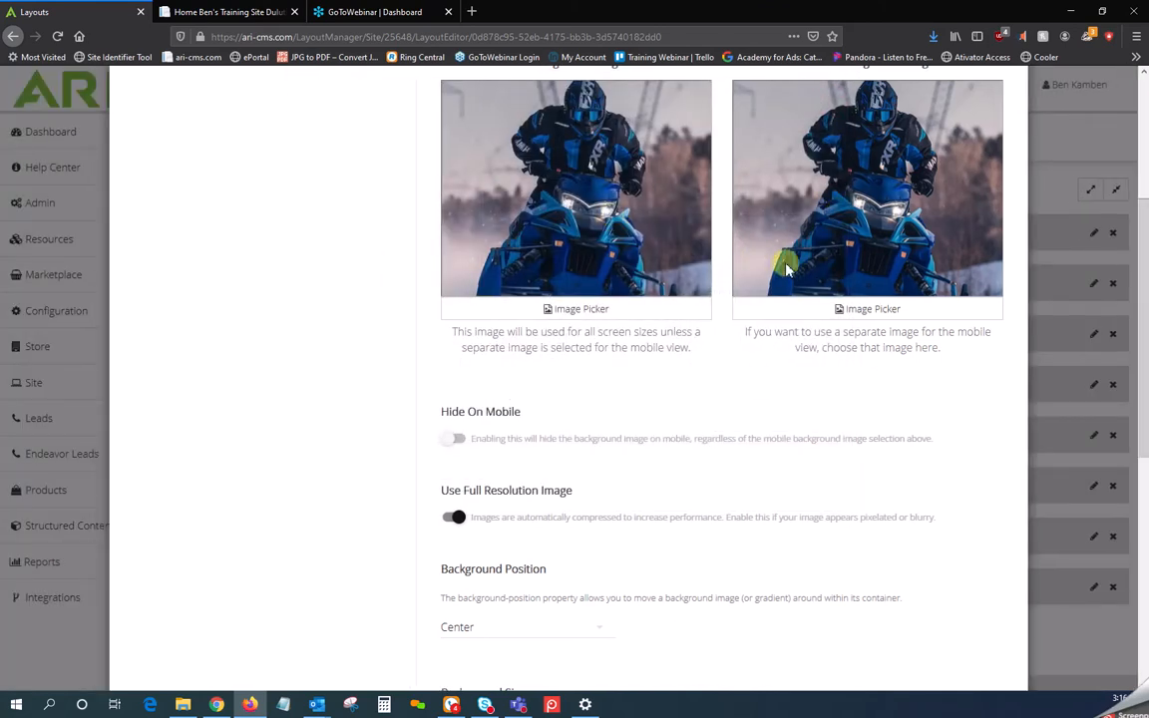
# Examine the Use Full Resolution Image option in the Hero Shot's Background Settings.
pyautogui.scroll(-2, 859, 379)
pyautogui.click(576, 399)
pyautogui.moveTo(557, 403); pyautogui.dragTo(440, 396)
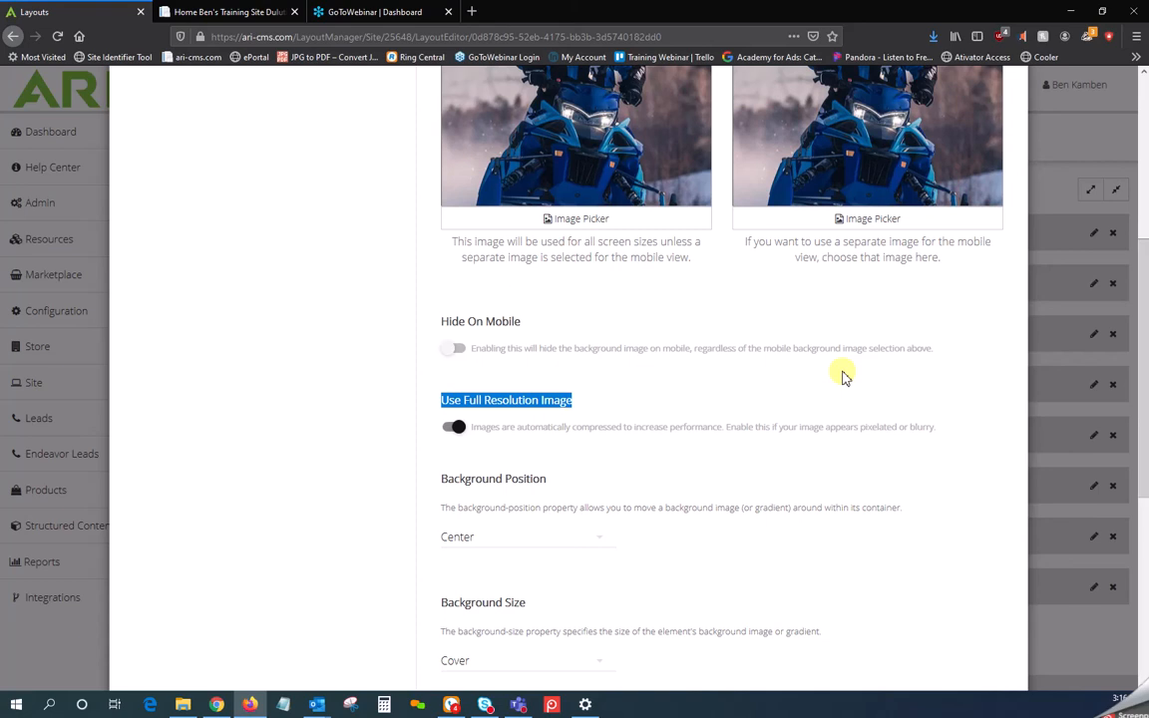
# Examine the Hero Shot's Background Position, Background Size and Background Repeat options, and close its settings without changing them.
pyautogui.scroll(-2, 844, 389)
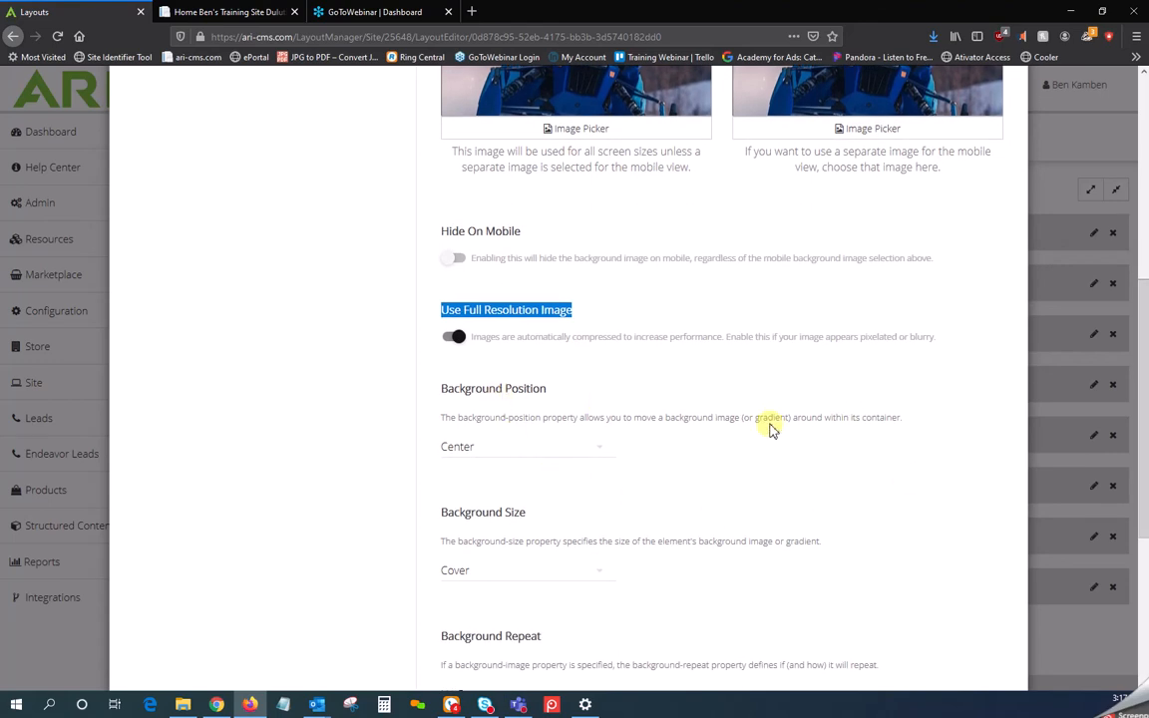
pyautogui.scroll(-2, 769, 428)
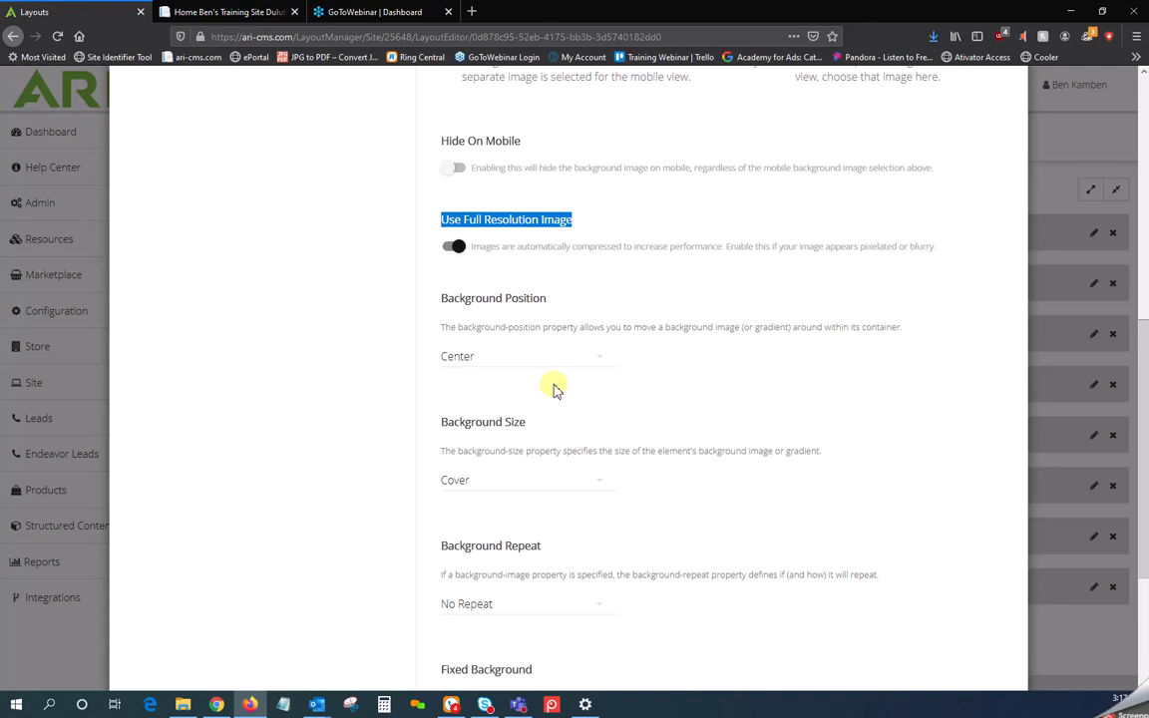
pyautogui.click(606, 365)
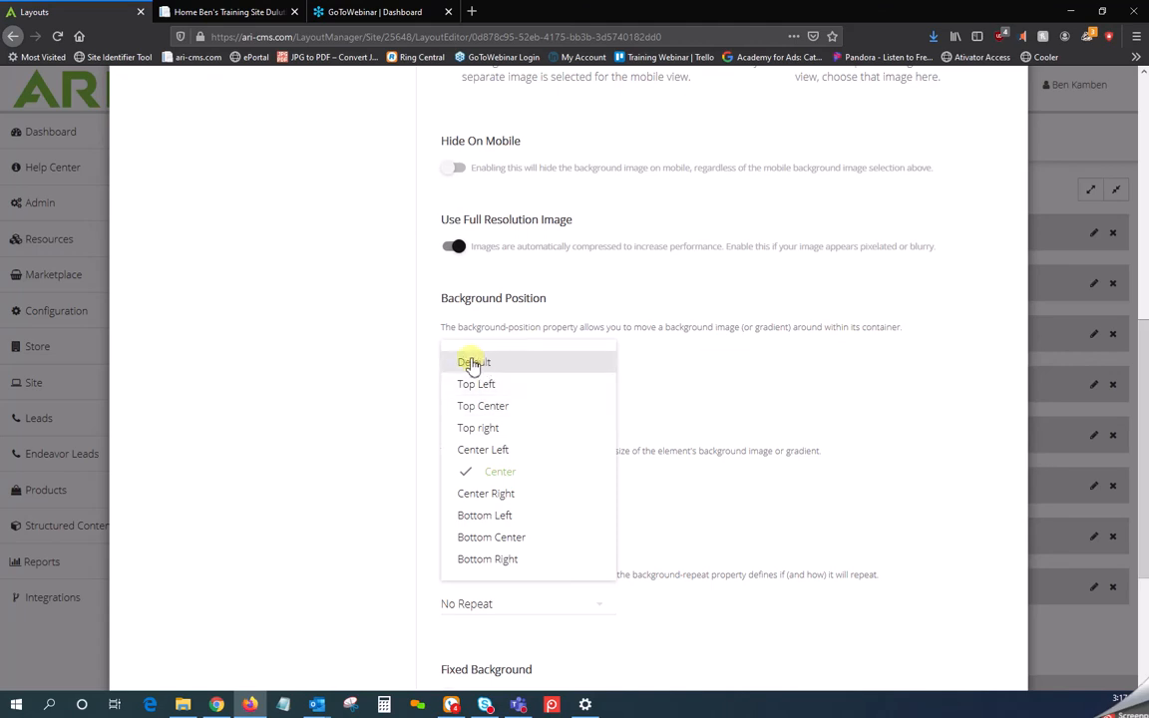
pyautogui.click(810, 364)
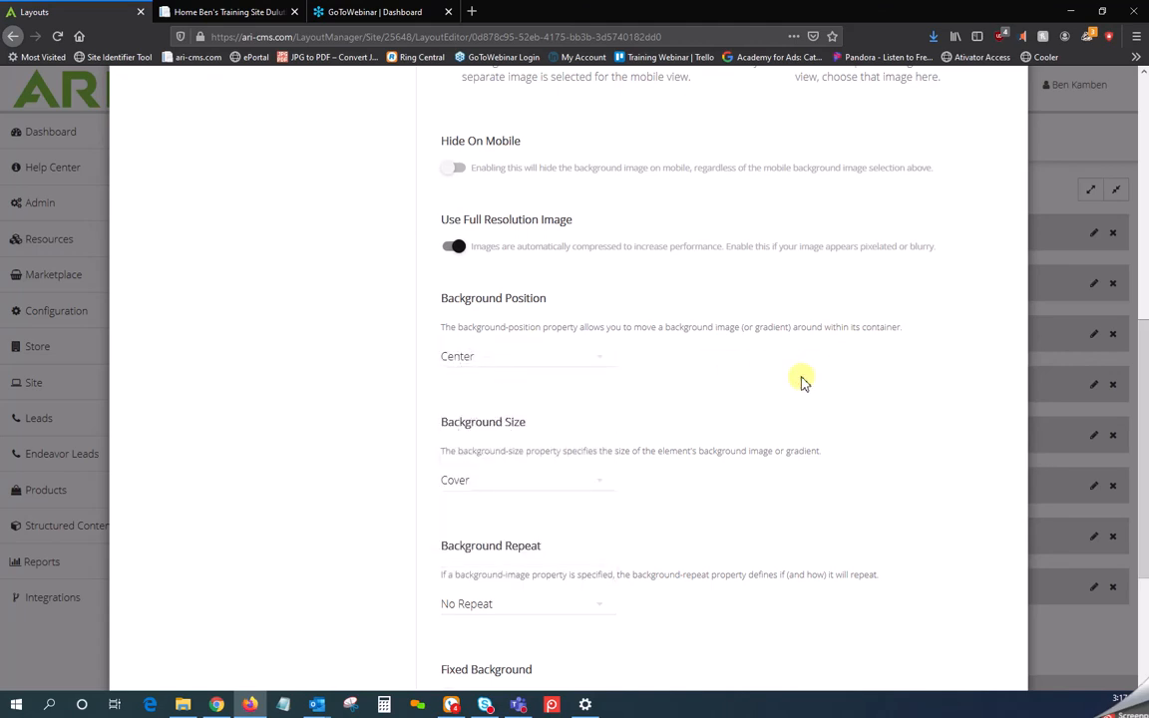
pyautogui.scroll(-3, 802, 379)
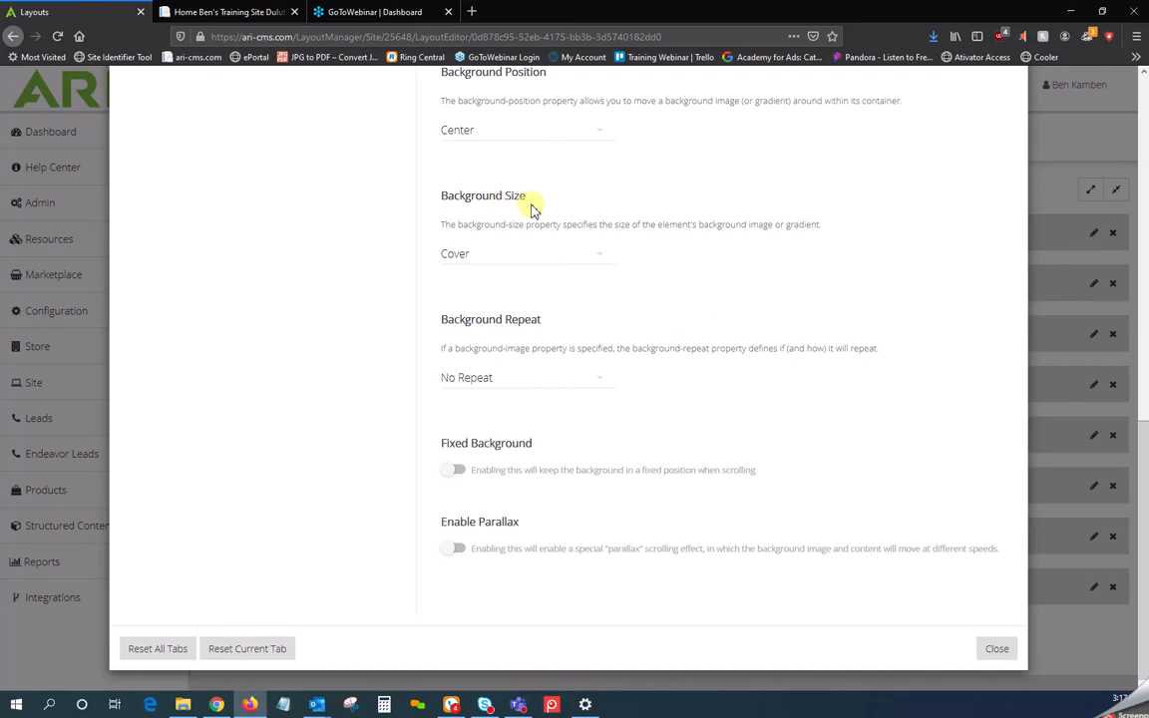
pyautogui.click(605, 258)
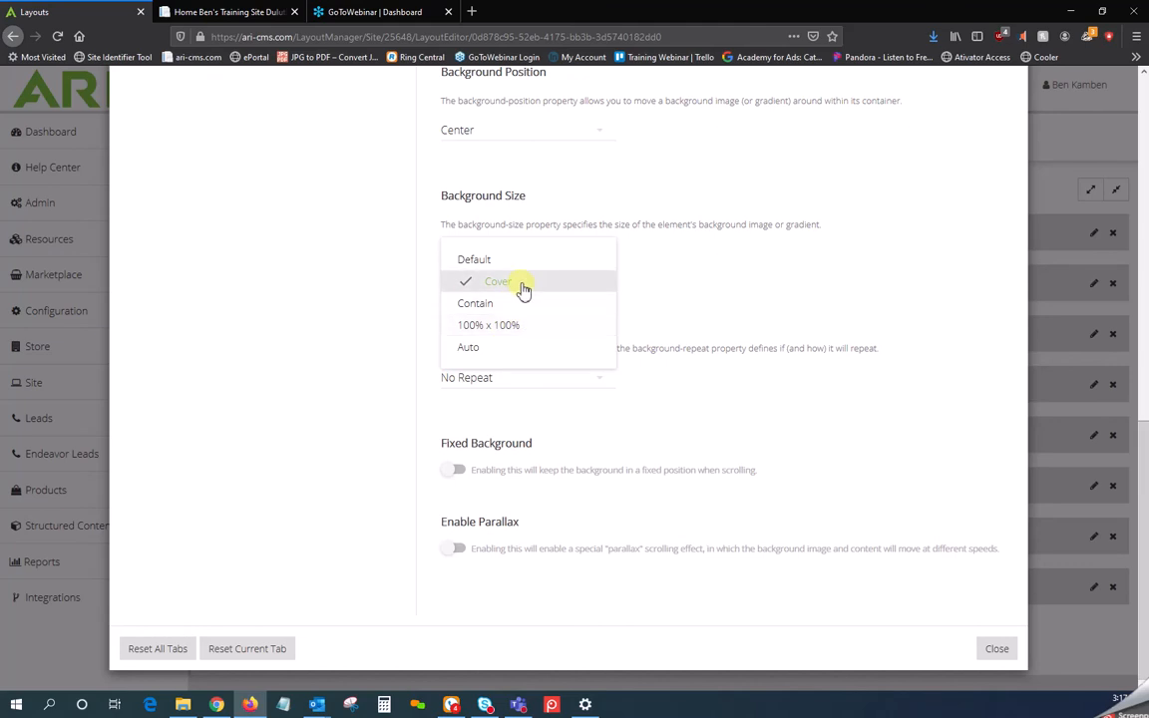
pyautogui.click(698, 289)
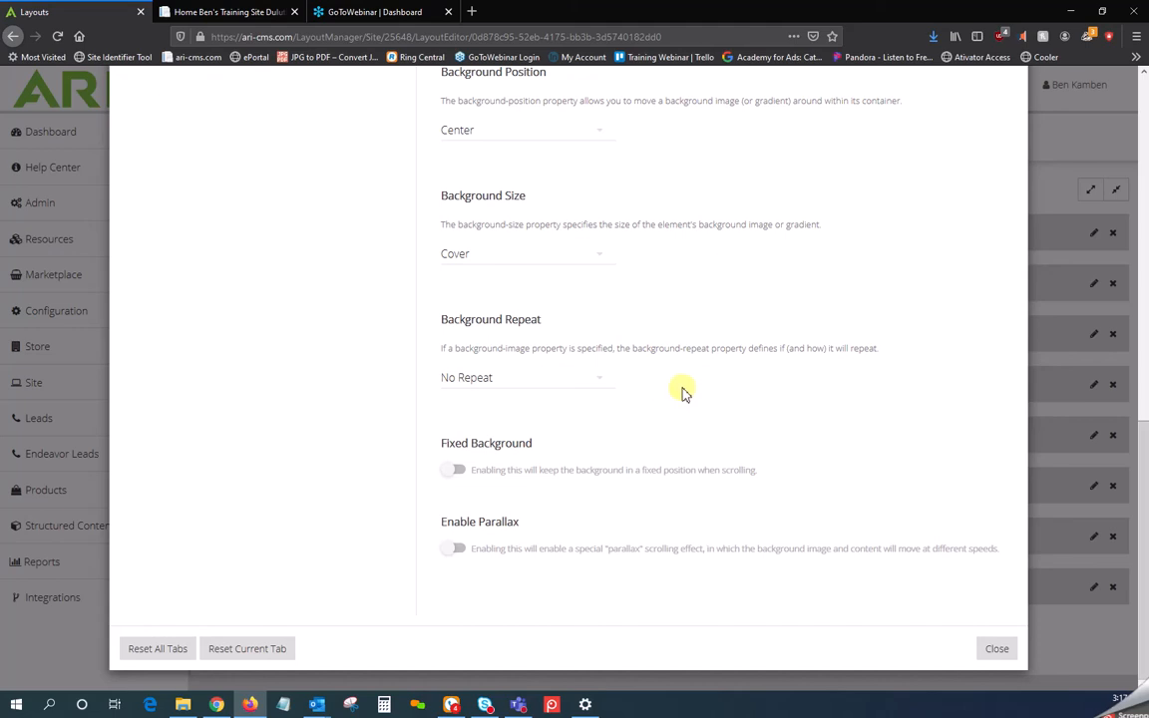
pyautogui.click(596, 385)
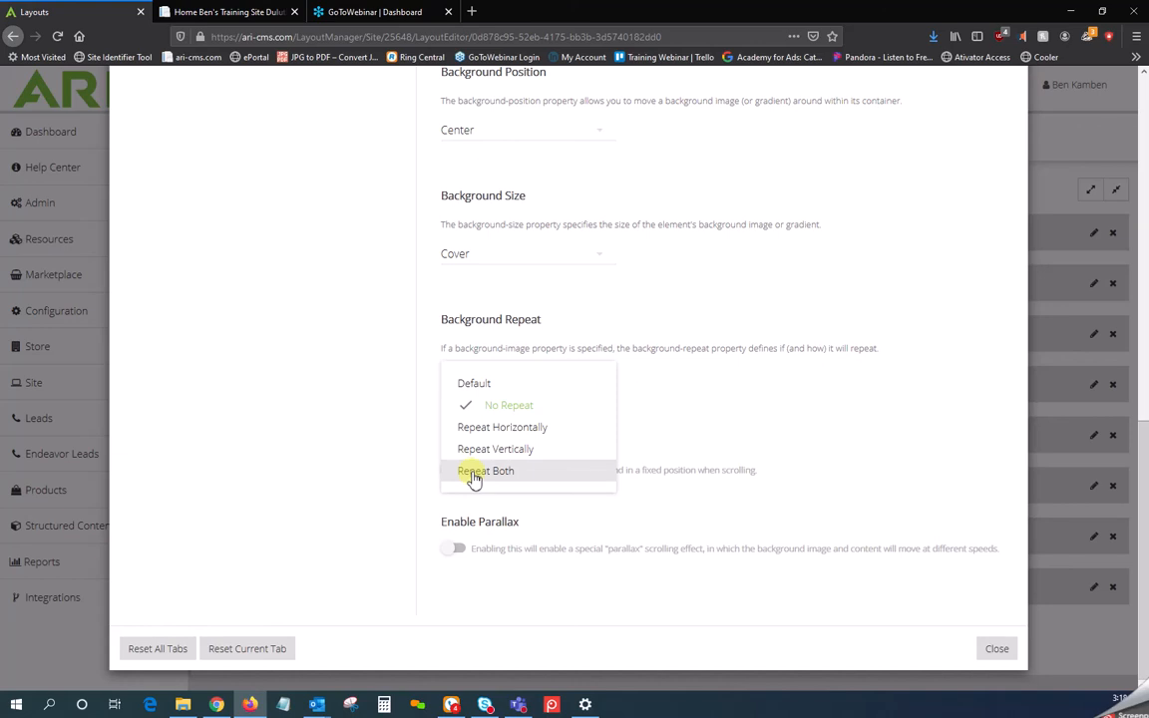
pyautogui.click(854, 404)
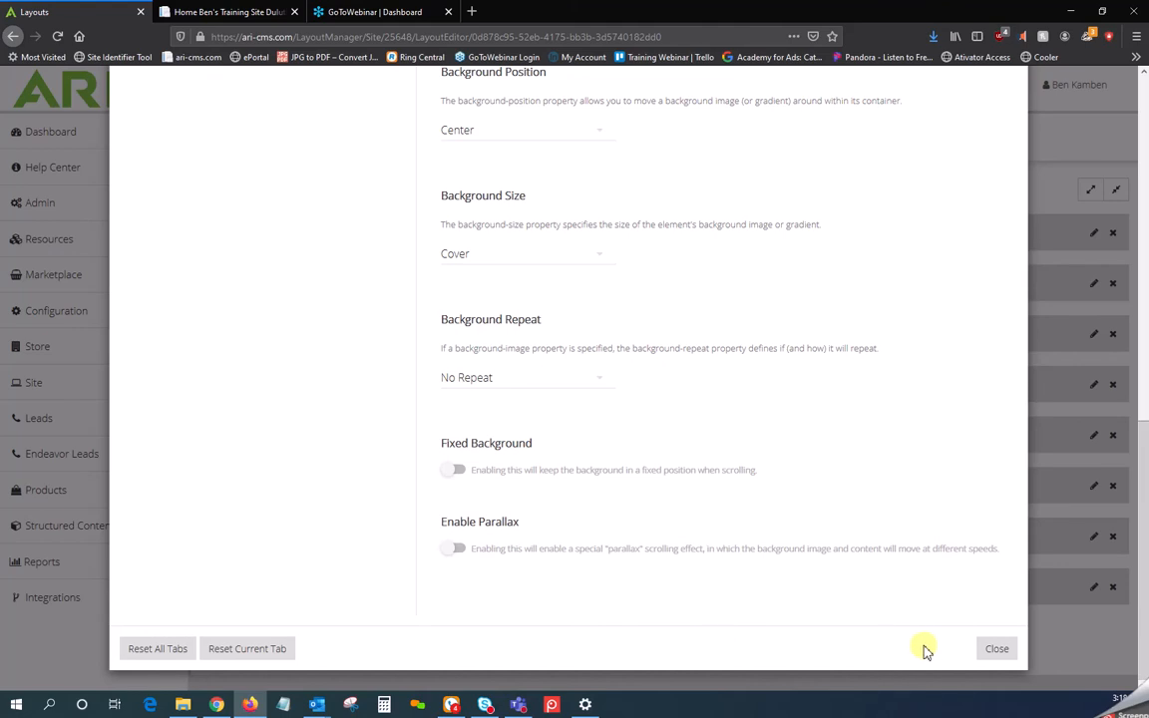
pyautogui.click(992, 648)
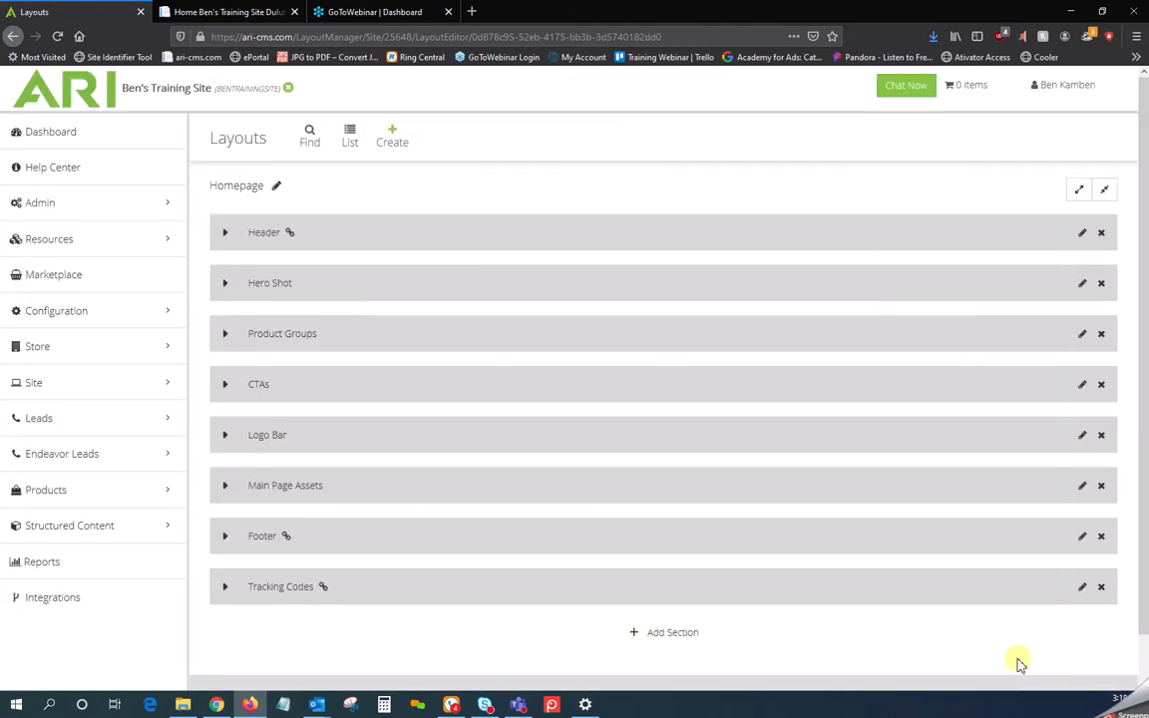
# Look up the Publish Changes command without running it, and view the product groups and CTAs on the live homepage.
pyautogui.click(1069, 84)
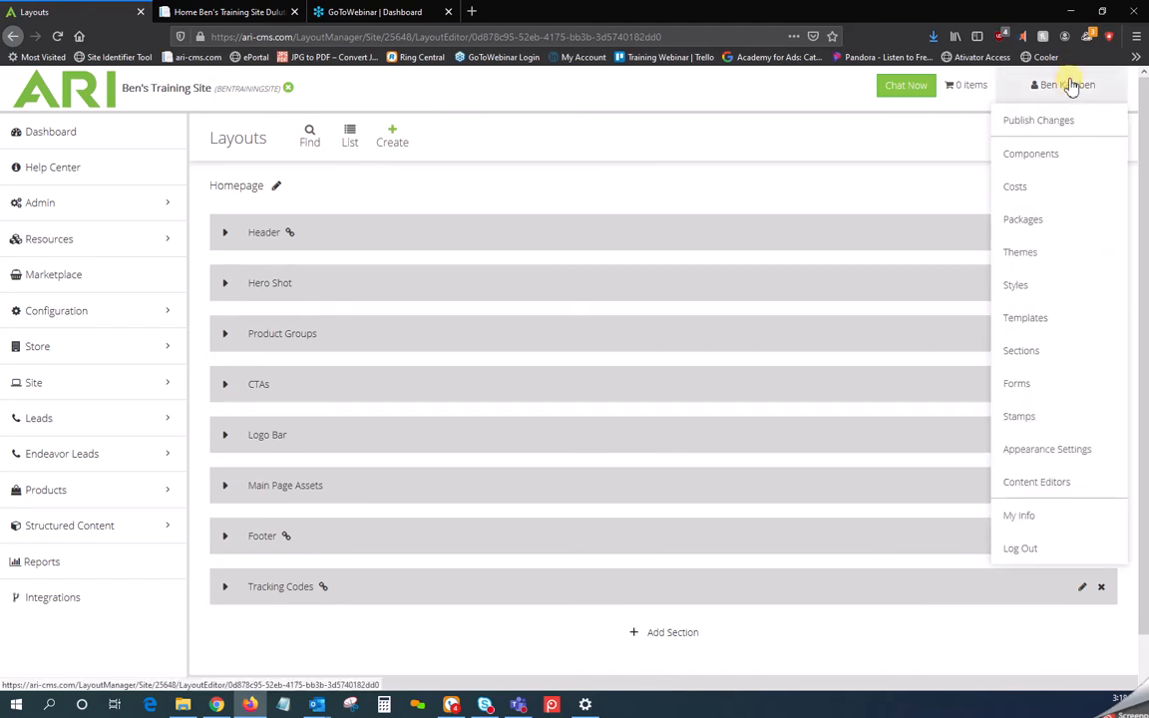
pyautogui.click(936, 142)
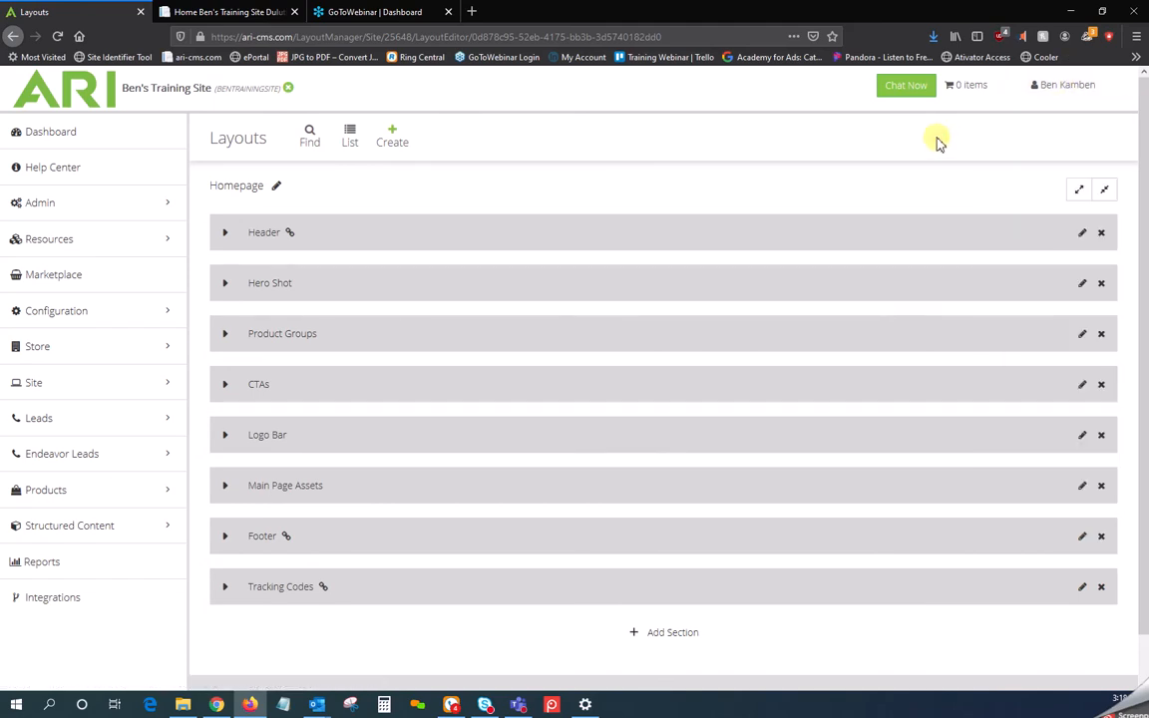
pyautogui.click(195, 12)
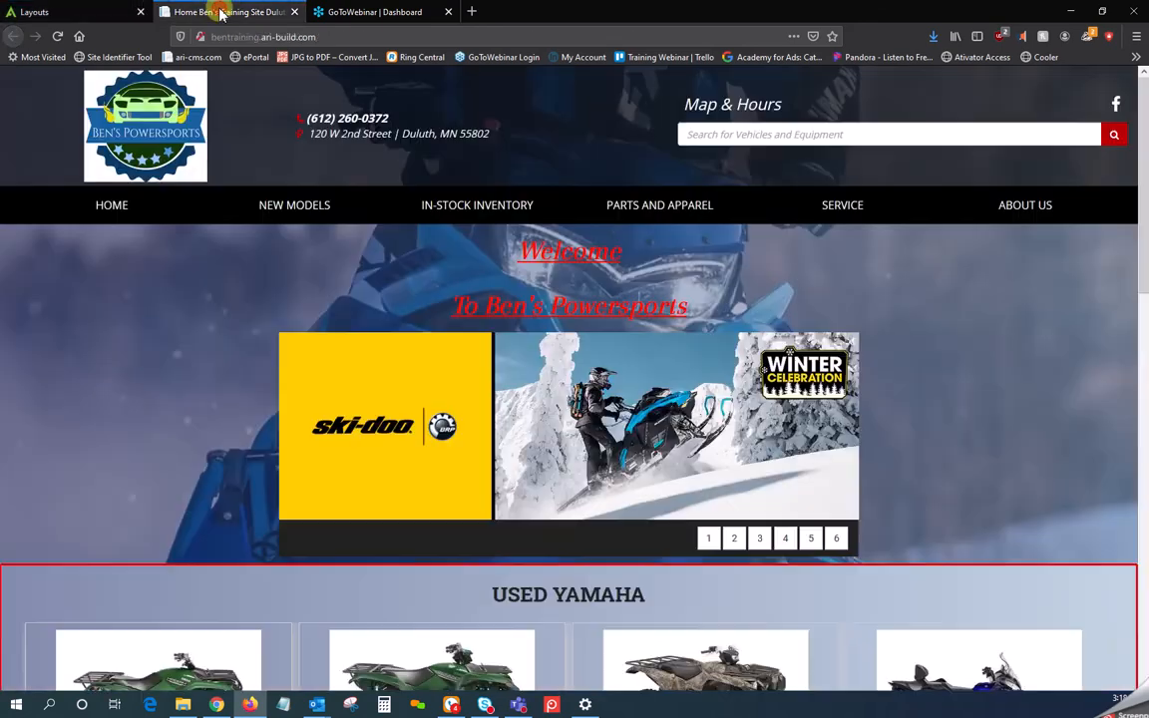
pyautogui.scroll(-5, 882, 309)
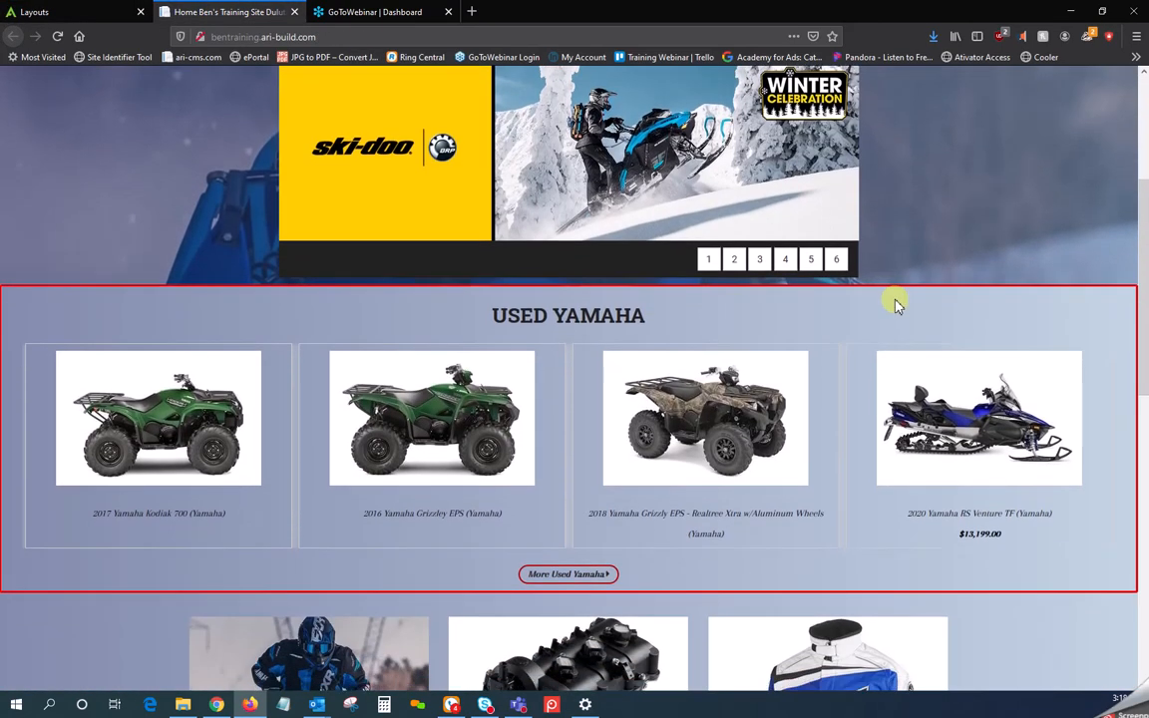
pyautogui.scroll(-2, 892, 310)
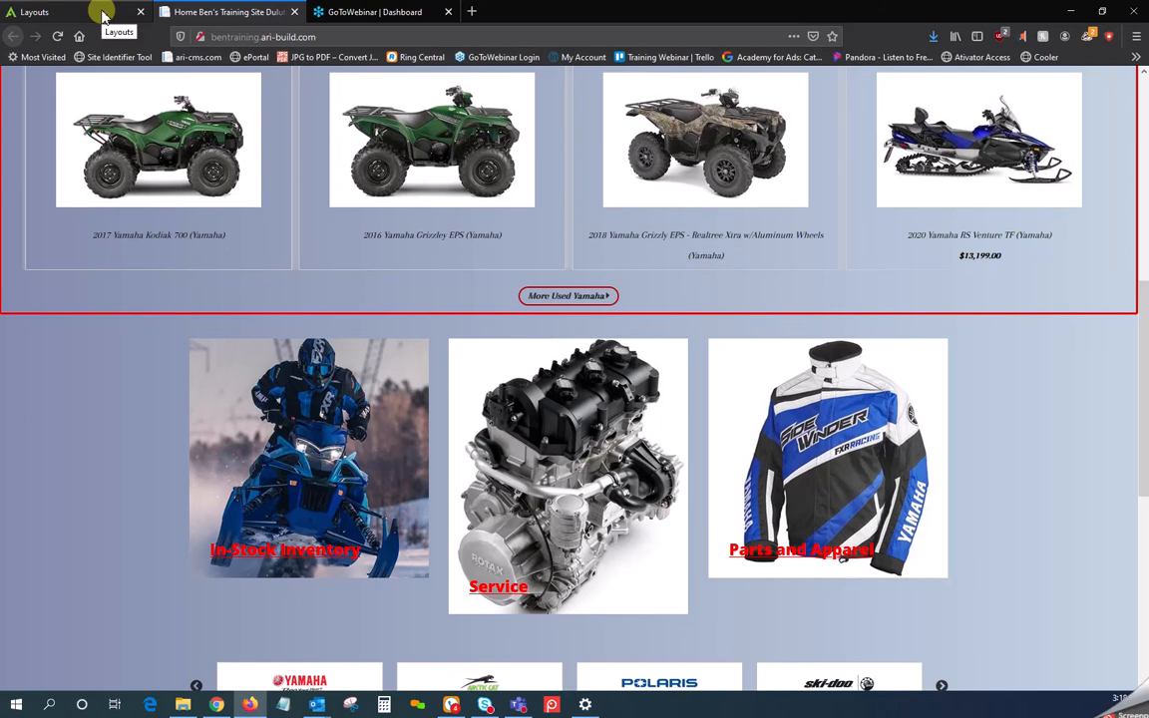
# Expand the CTAs section and its row in the Homepage layout, and open the Service CTA's configuration.
pyautogui.click(104, 14)
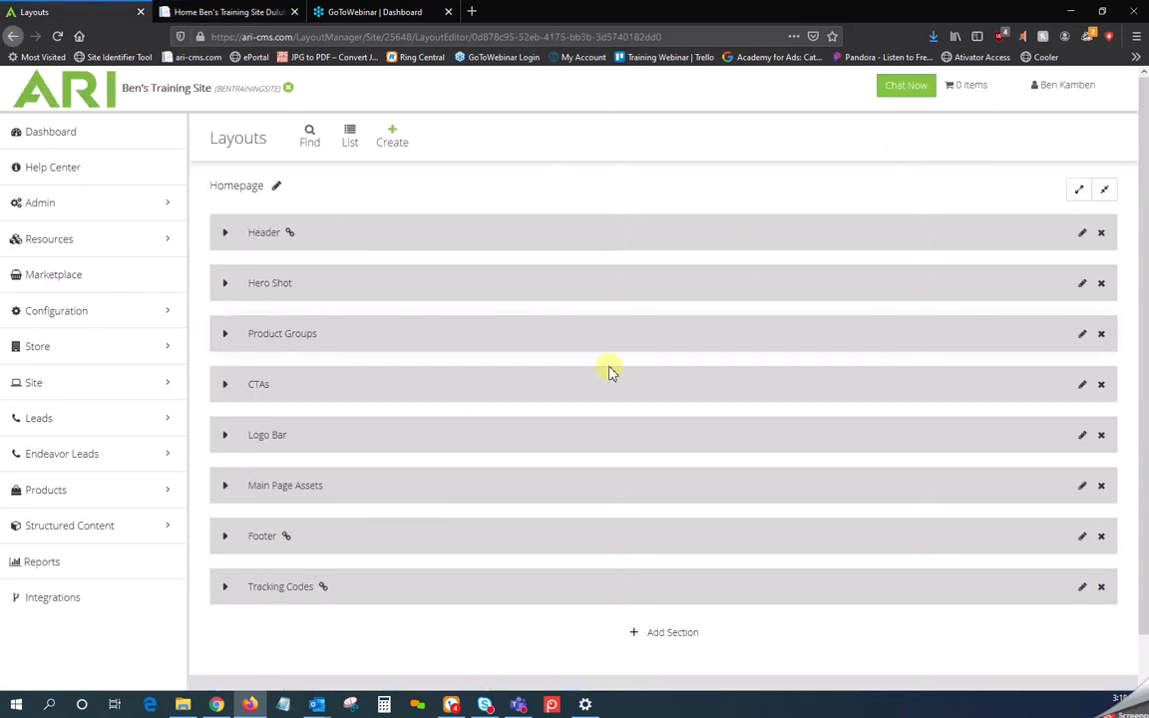
pyautogui.click(224, 387)
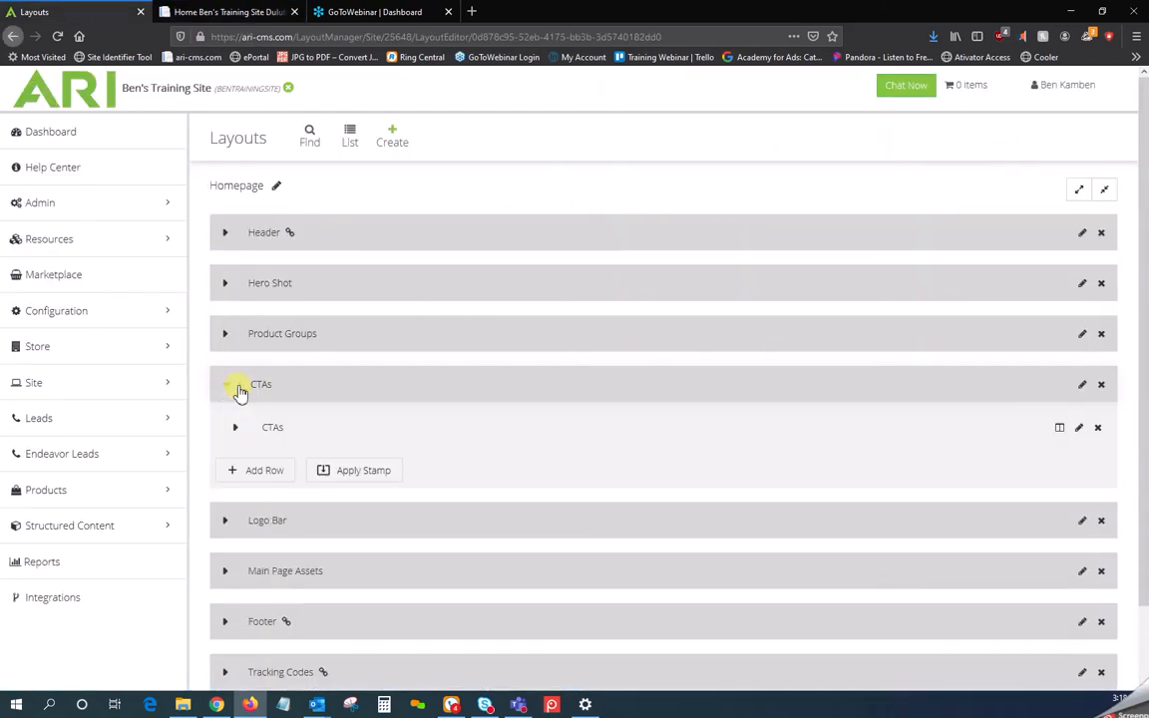
pyautogui.click(235, 429)
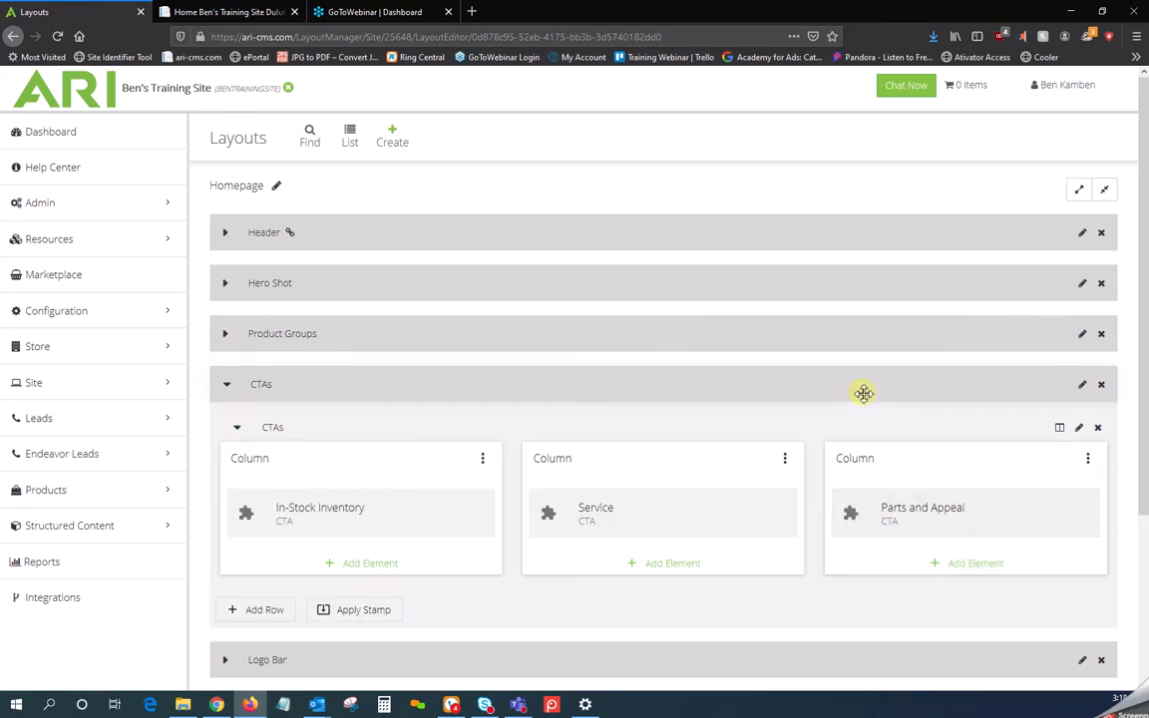
pyautogui.scroll(-1, 863, 392)
pyautogui.moveTo(956, 391)
pyautogui.mouseDown()
pyautogui.moveTo(551, 403)
pyautogui.moveTo(510, 393)
pyautogui.moveTo(480, 422)
pyautogui.moveTo(793, 403)
pyautogui.moveTo(943, 410)
pyautogui.mouseUp()
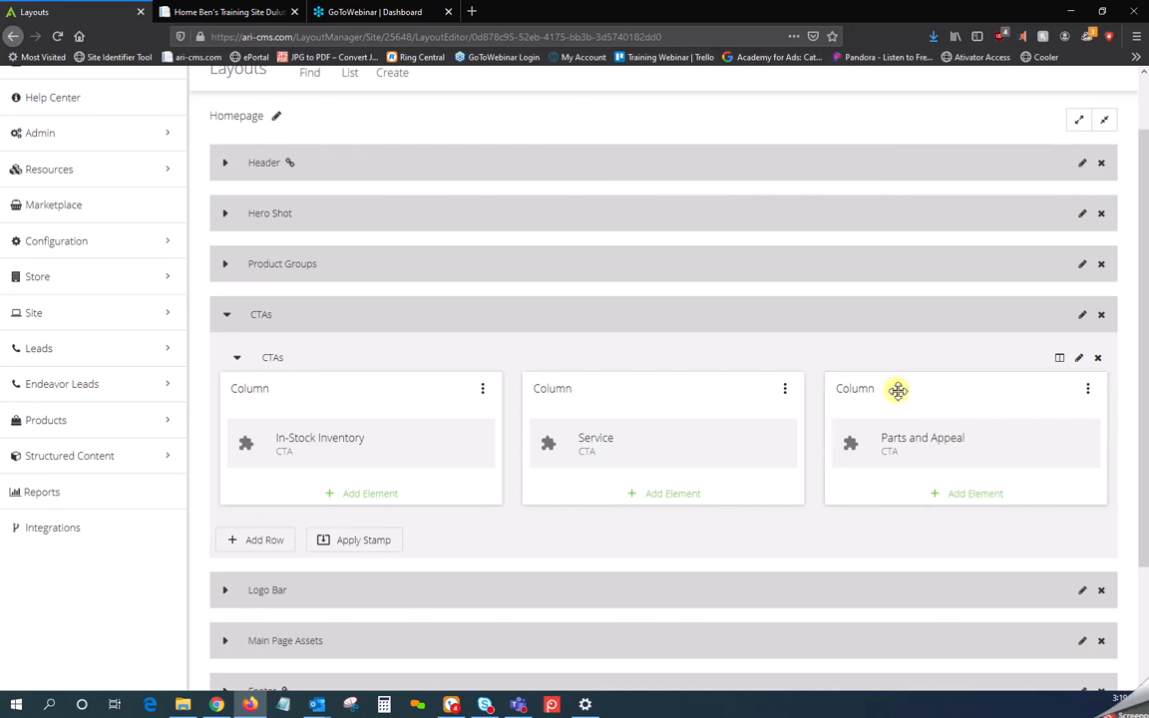
pyautogui.rightClick(626, 446)
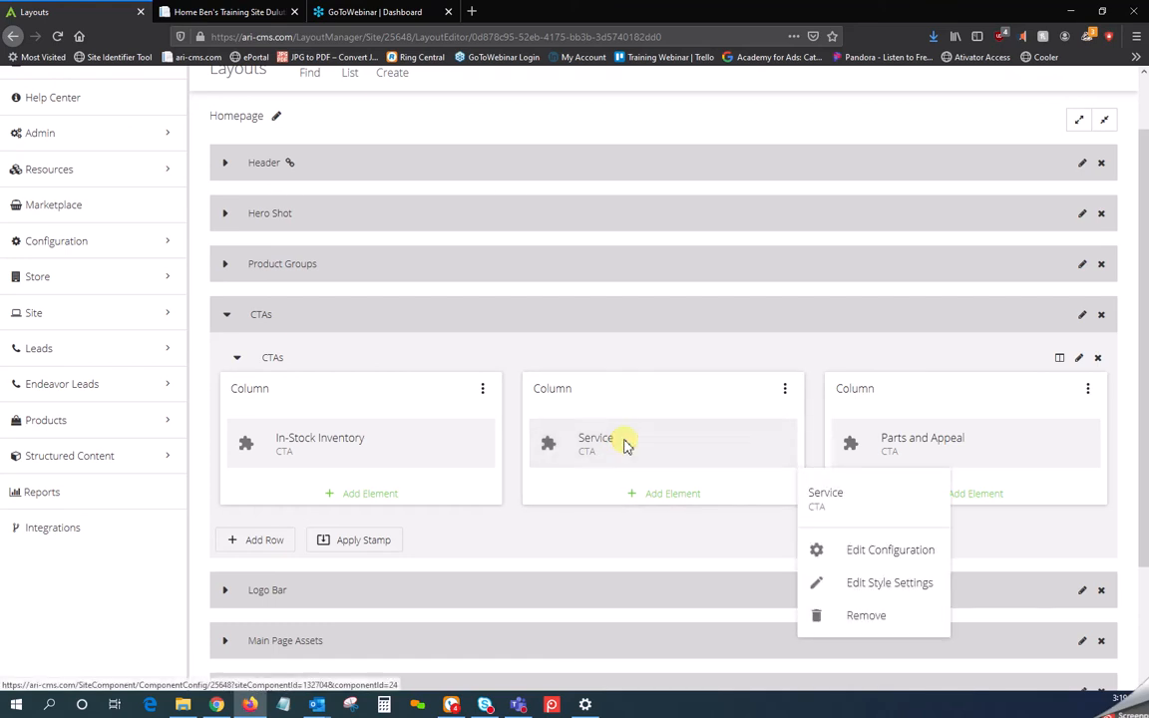
pyautogui.click(902, 554)
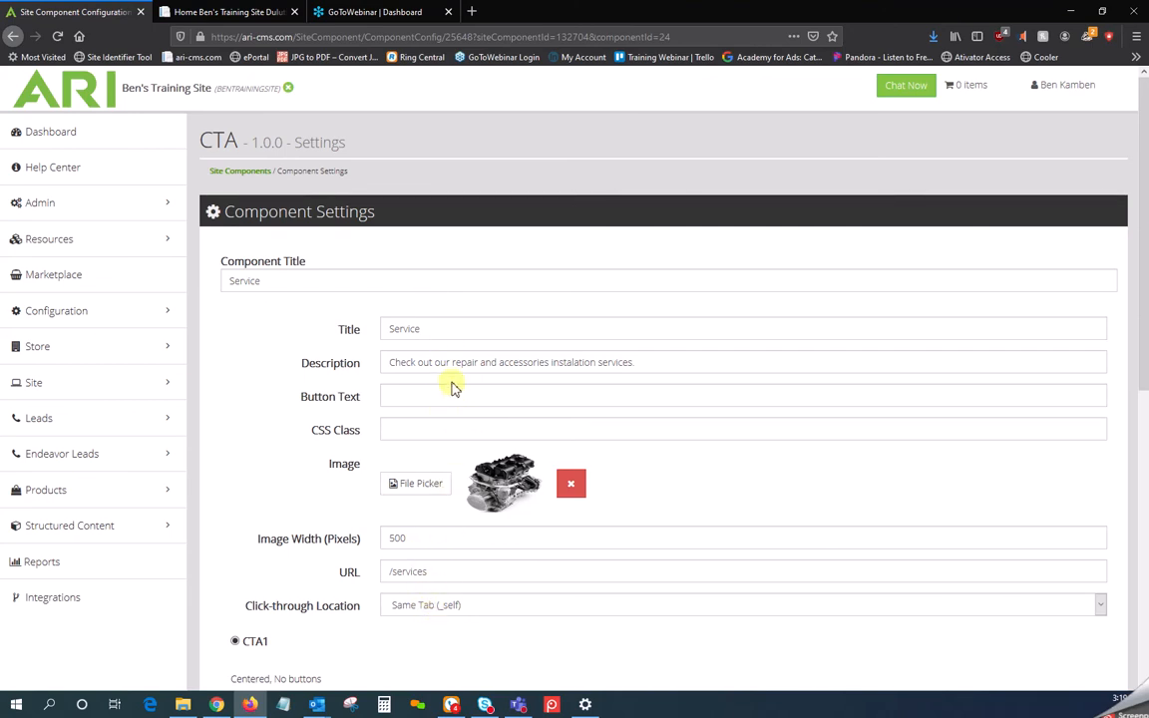
# Compare the Service CTA's Title and Description fields with how they display on the live homepage.
pyautogui.moveTo(423, 328); pyautogui.dragTo(383, 328)
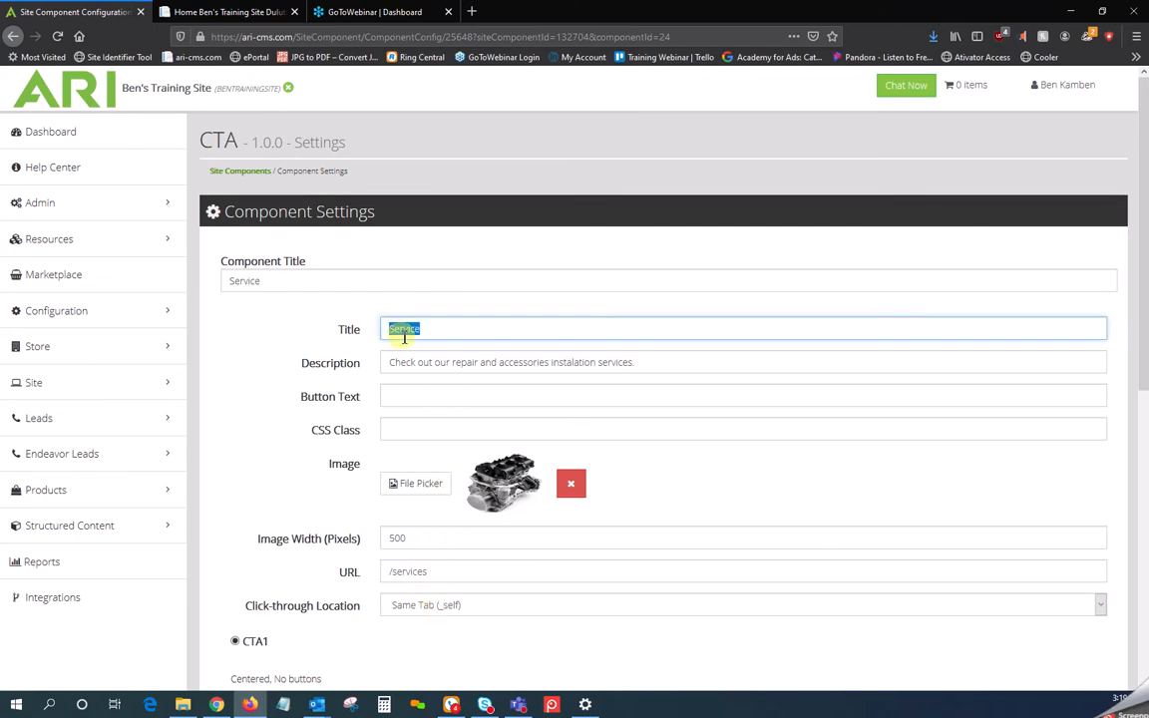
pyautogui.click(229, 12)
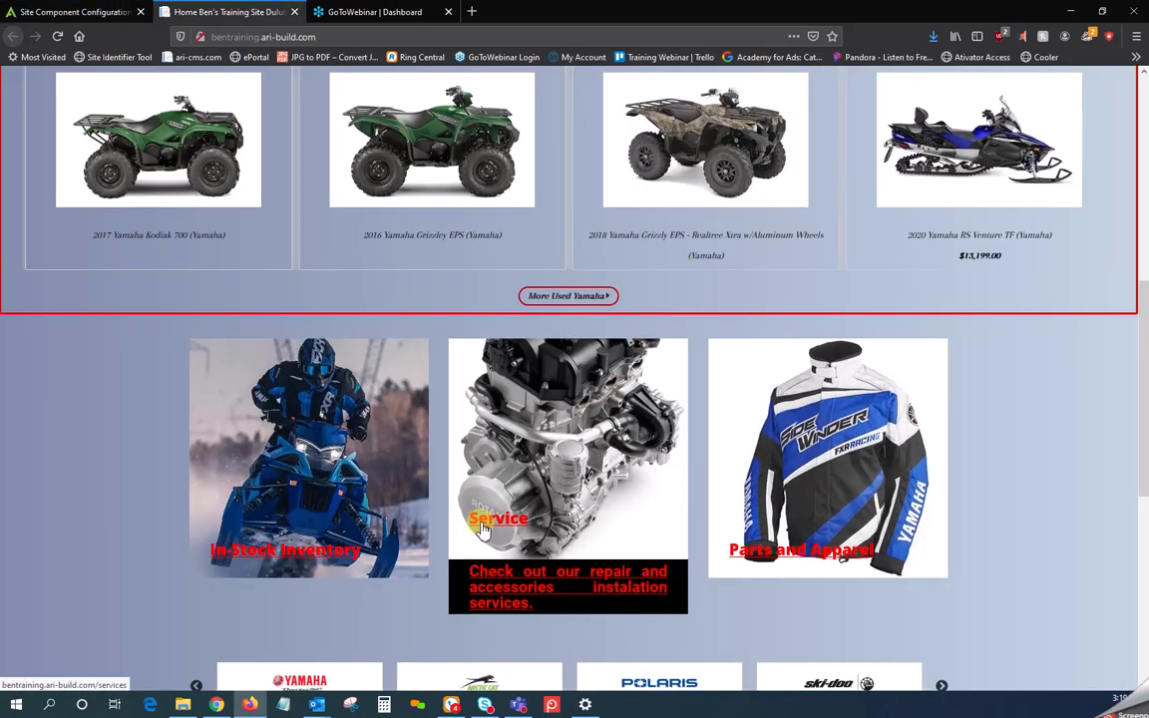
pyautogui.click(100, 11)
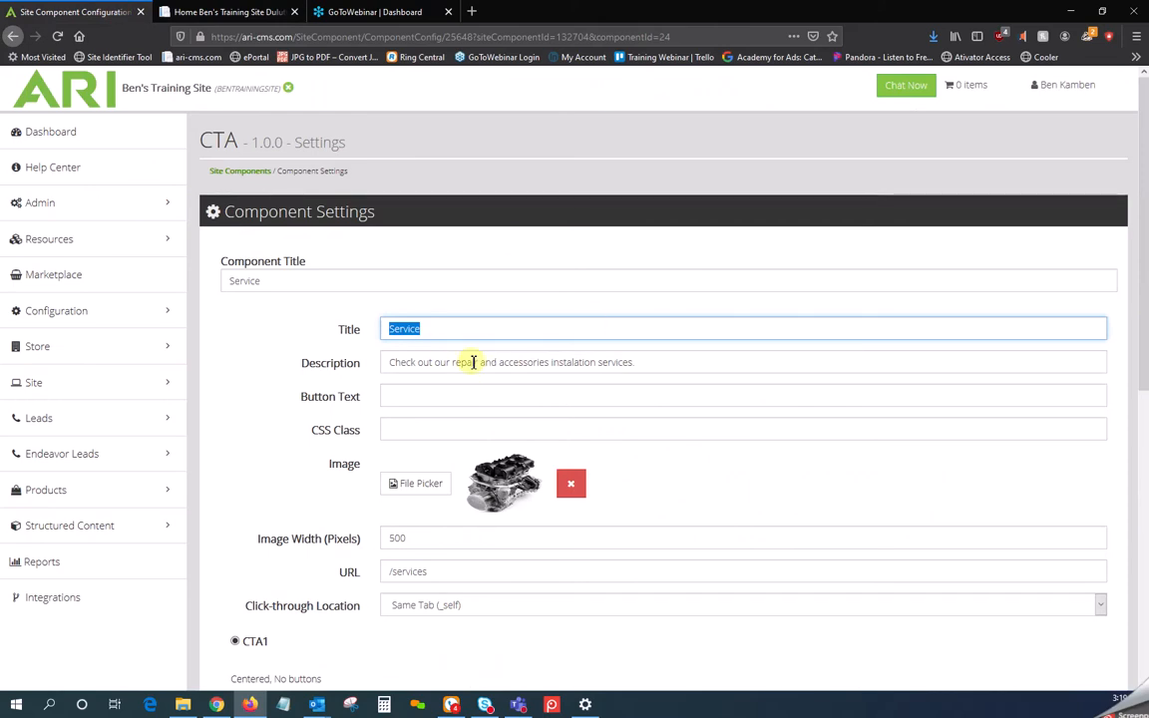
pyautogui.click(236, 12)
pyautogui.moveTo(529, 469)
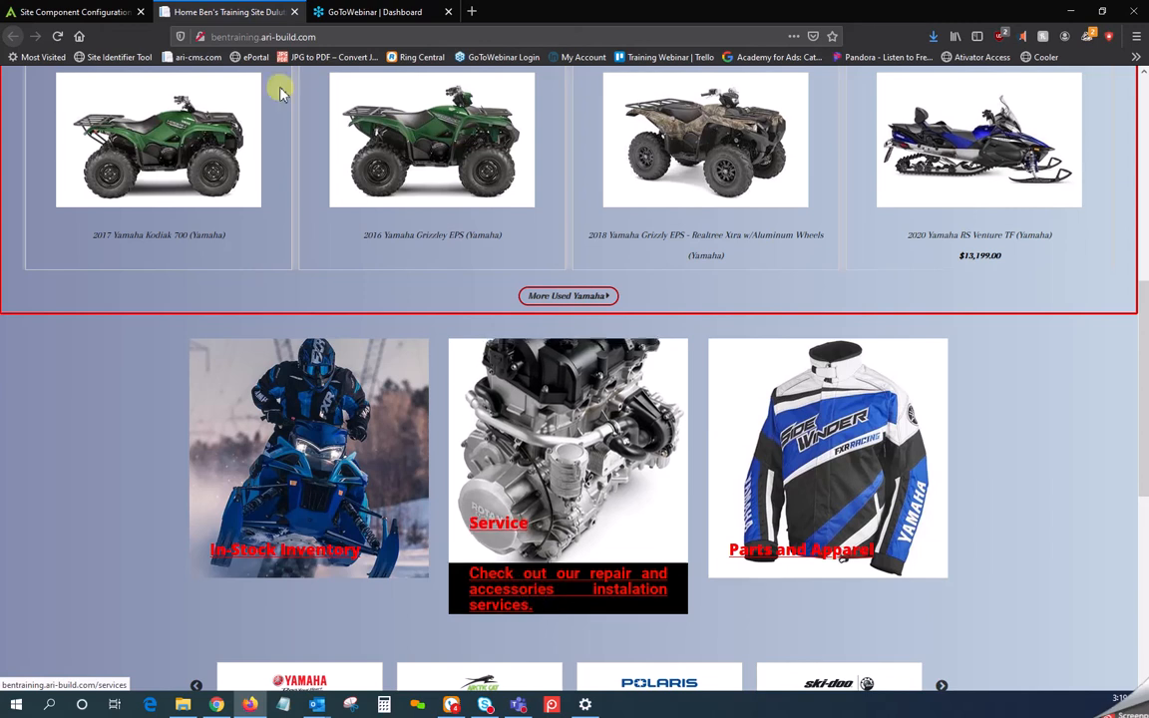
pyautogui.click(107, 14)
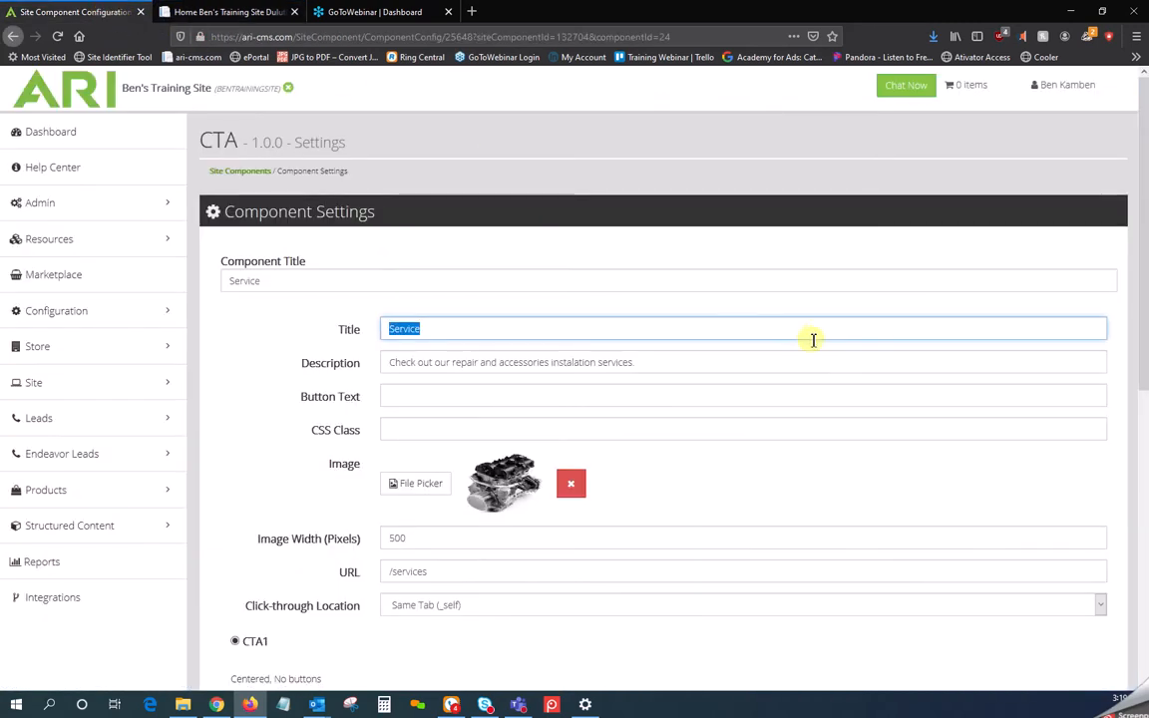
# Inspect the dimensions of Rotax-1200-4TEC-Engine_61x4_500x576.jpg in the Service CTA's image file browser, and close it without choosing the file.
pyautogui.scroll(-1, 803, 336)
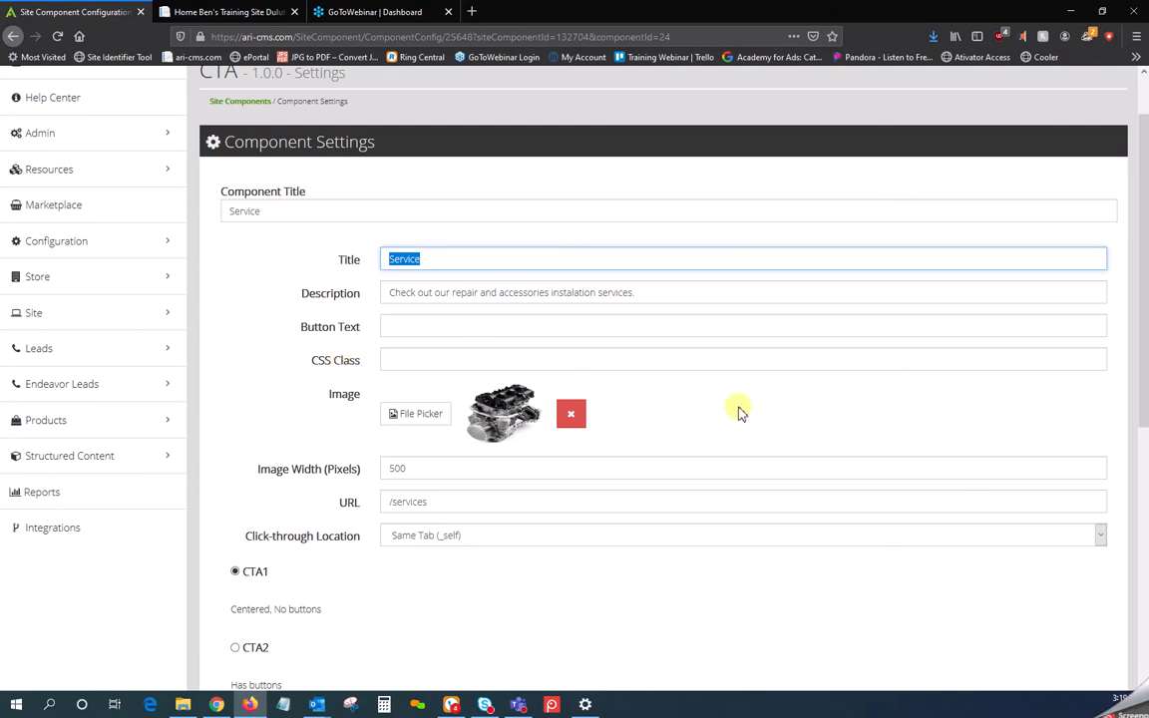
pyautogui.scroll(-1, 738, 407)
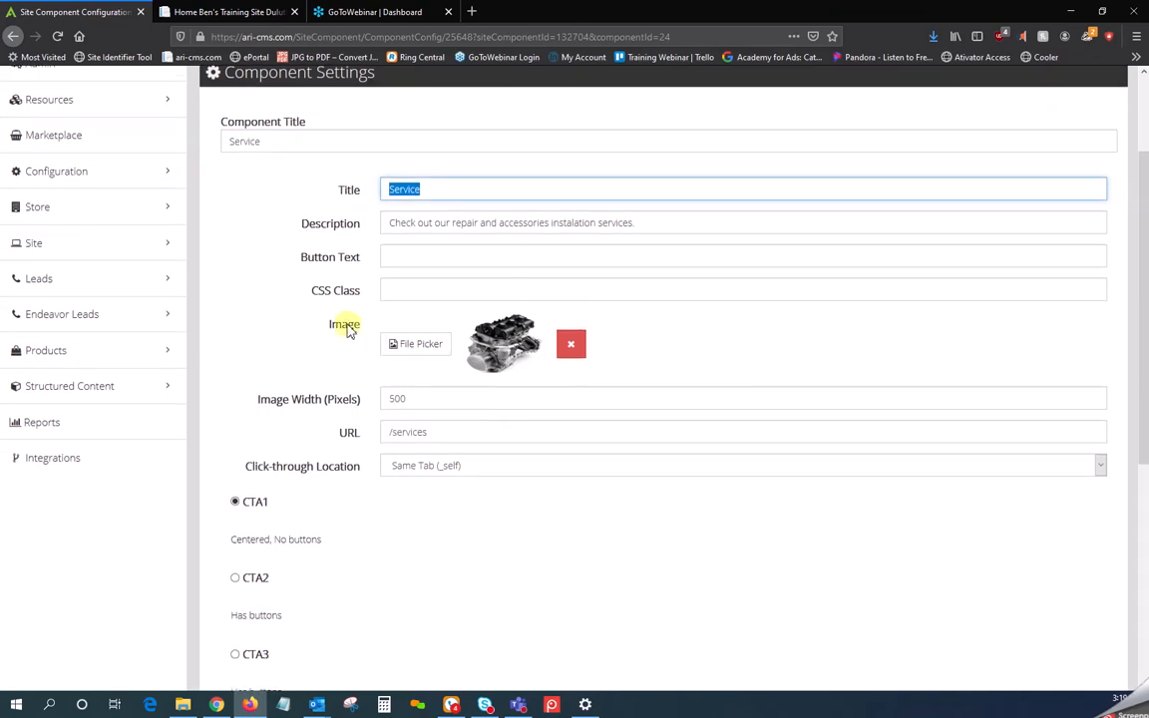
pyautogui.click(436, 349)
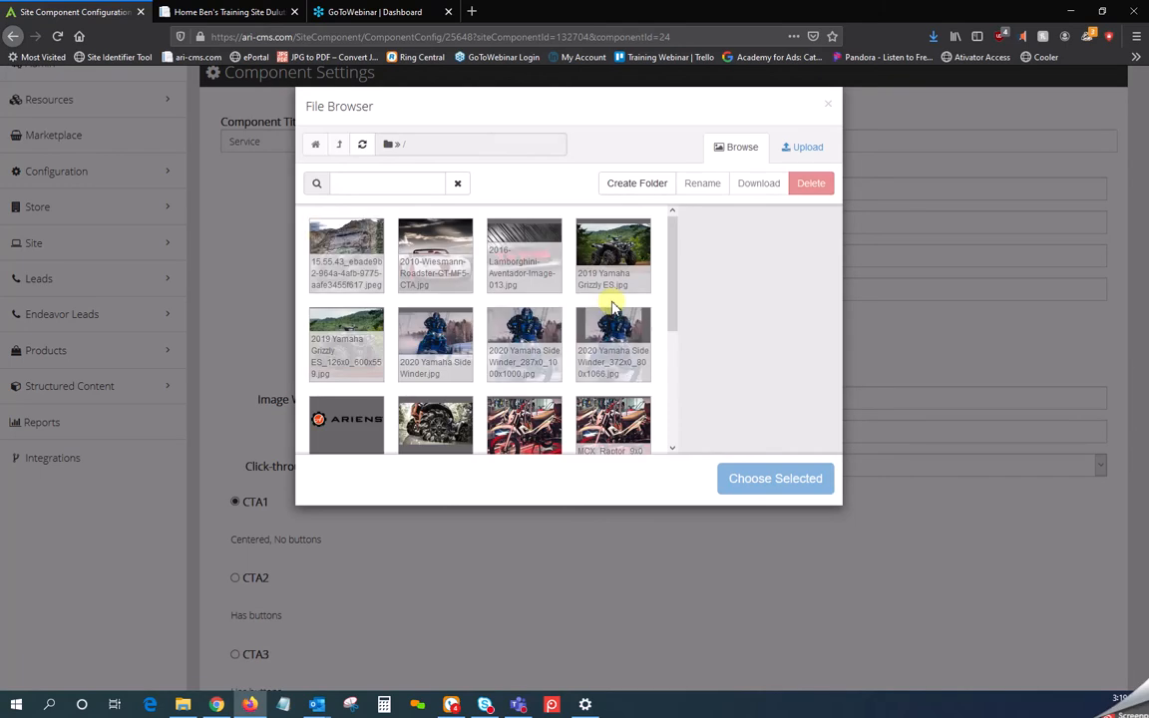
pyautogui.moveTo(669, 236); pyautogui.dragTo(678, 374)
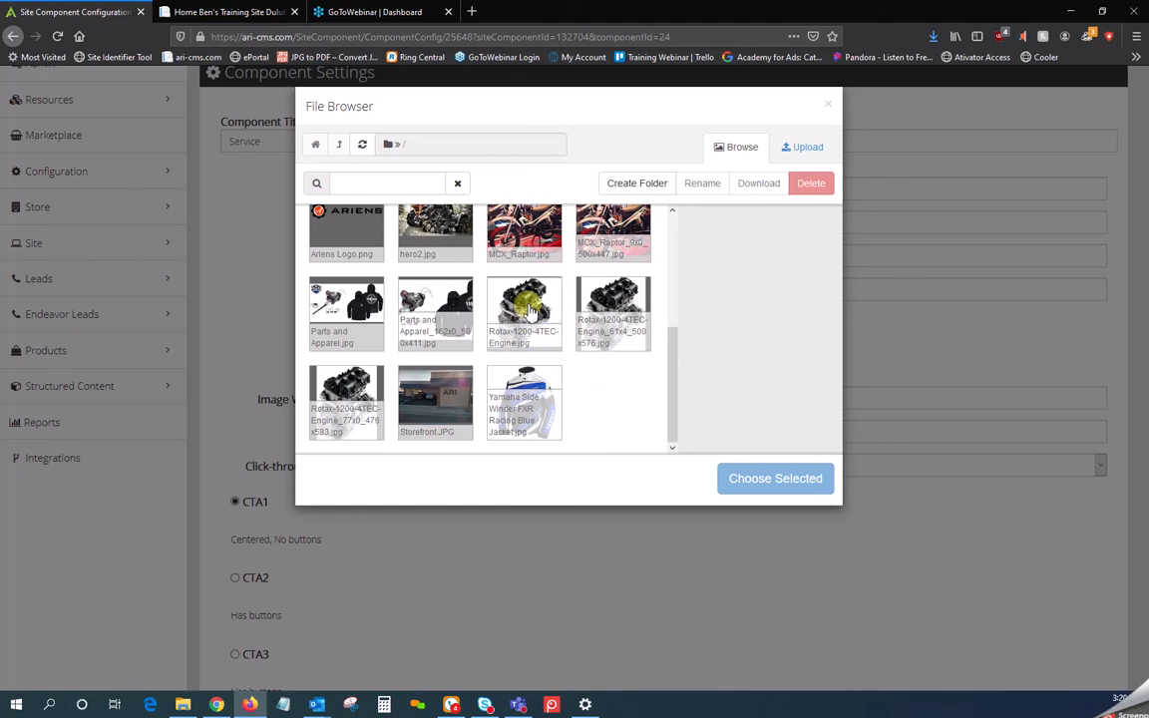
pyautogui.click(617, 326)
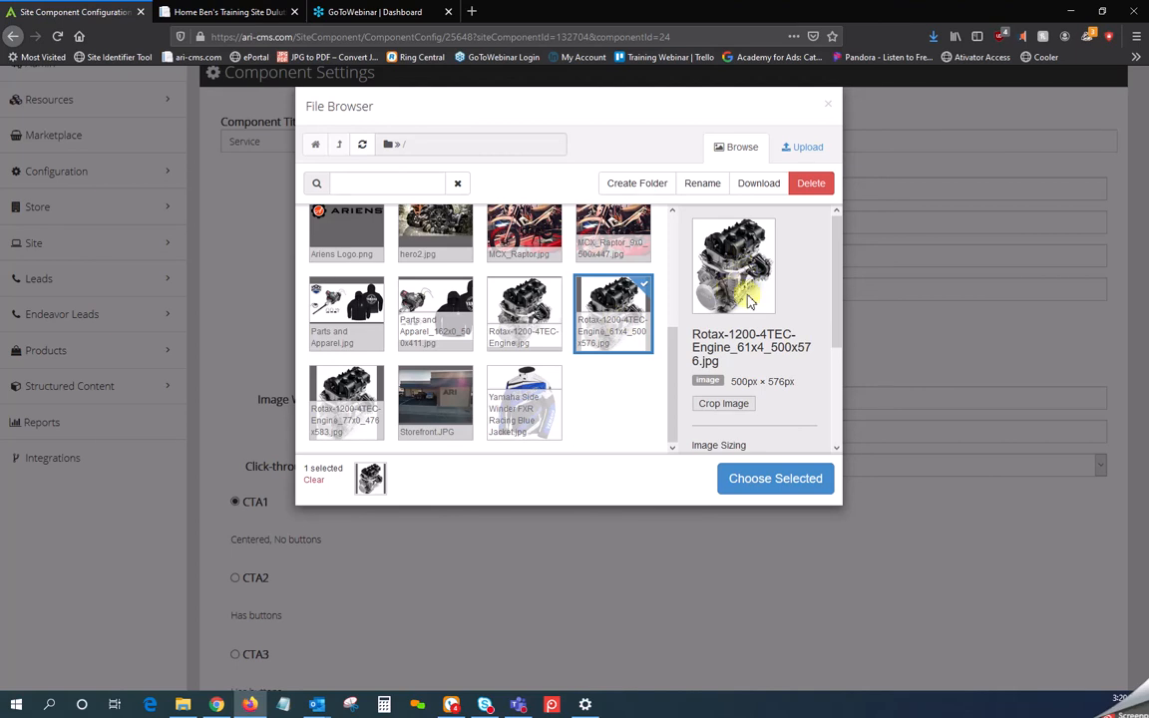
pyautogui.scroll(-1, 834, 275)
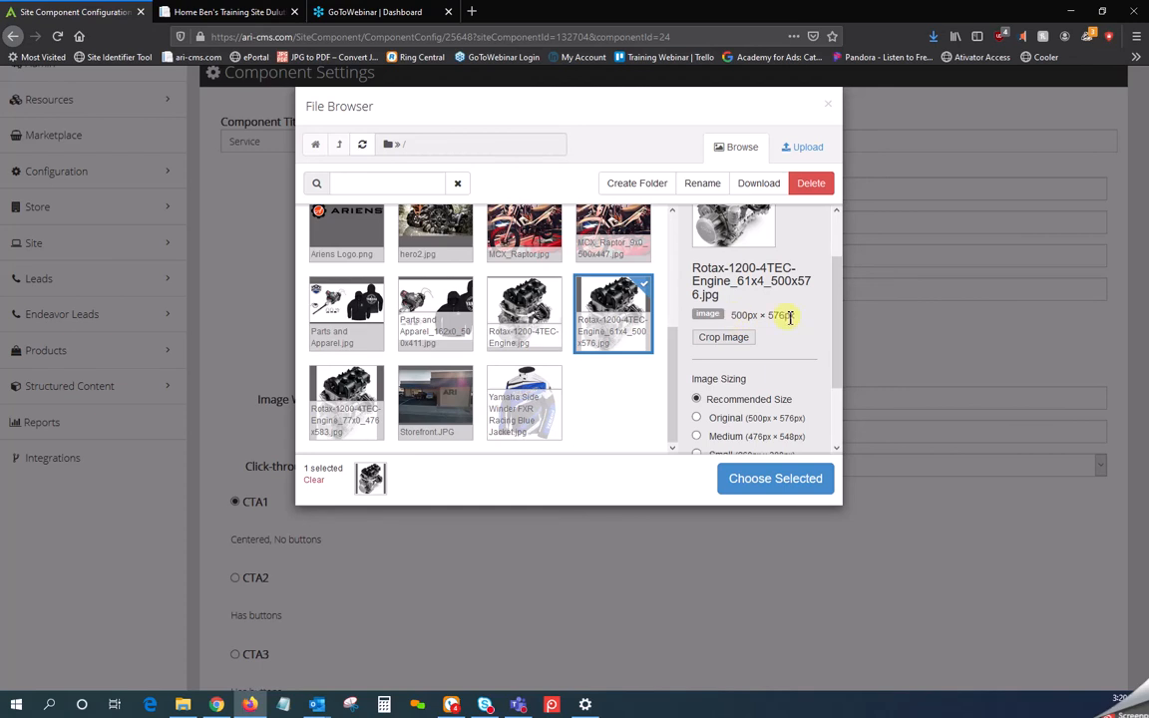
pyautogui.moveTo(795, 317); pyautogui.dragTo(729, 317)
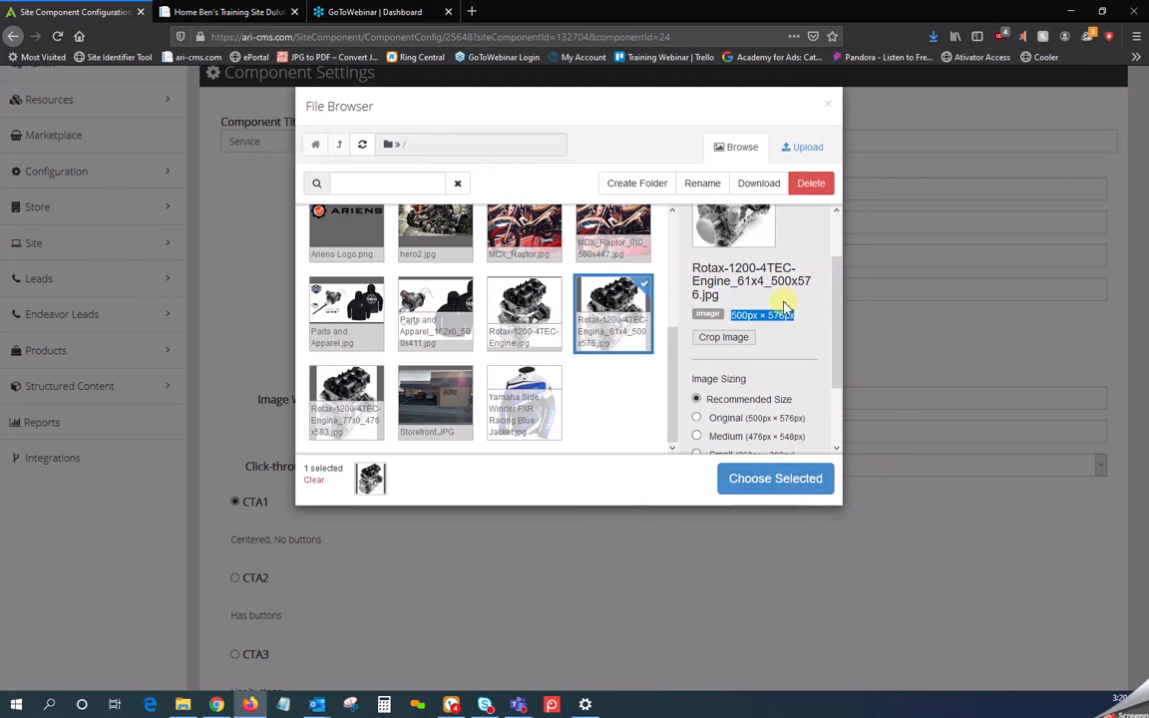
pyautogui.click(827, 104)
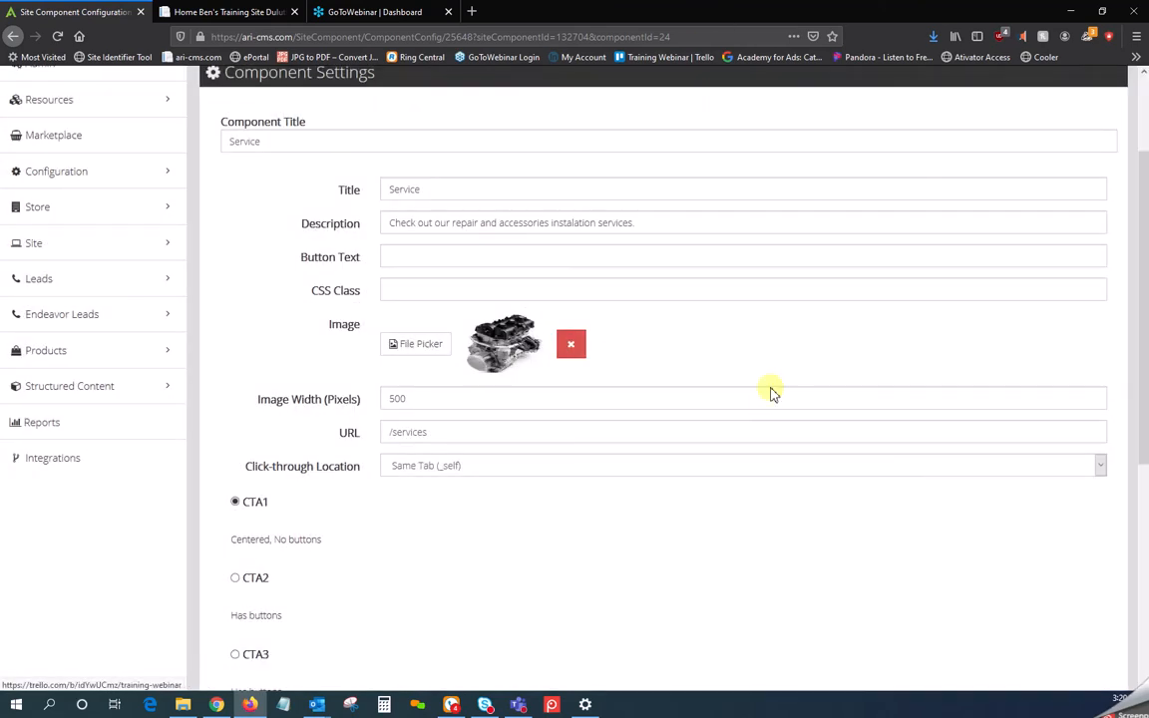
pyautogui.scroll(-3, 764, 405)
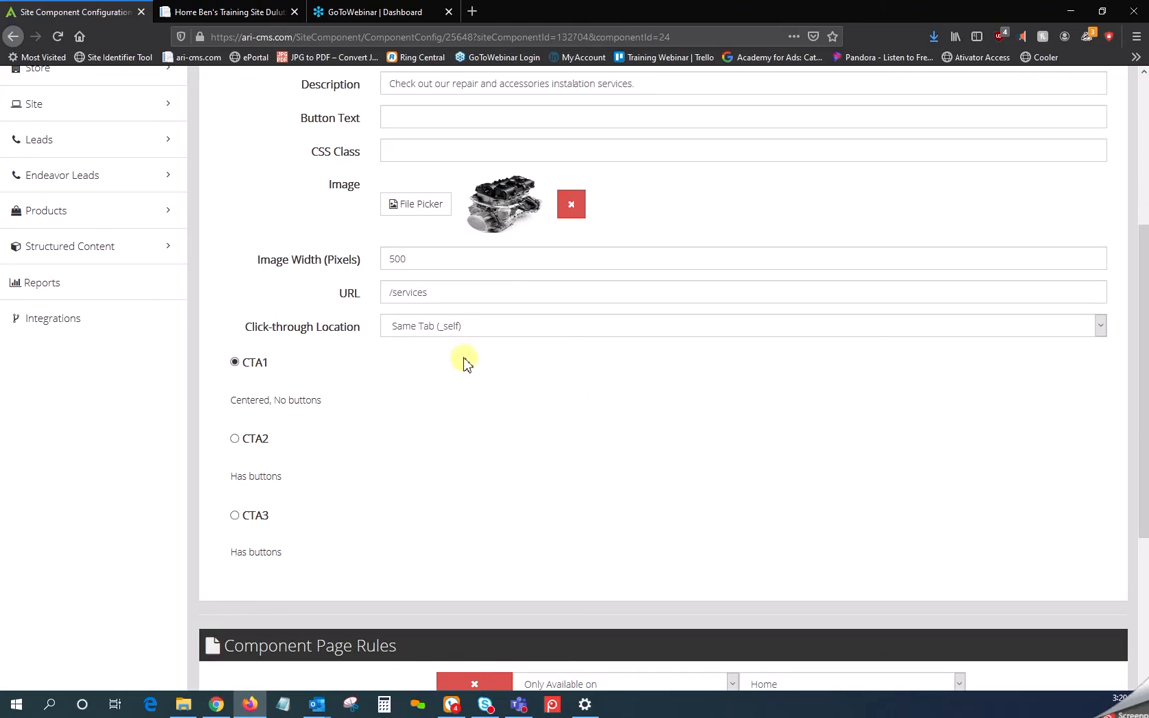
# Examine the Image Width (Pixels) and URL fields in the Service CTA's settings.
pyautogui.moveTo(361, 261); pyautogui.dragTo(251, 257)
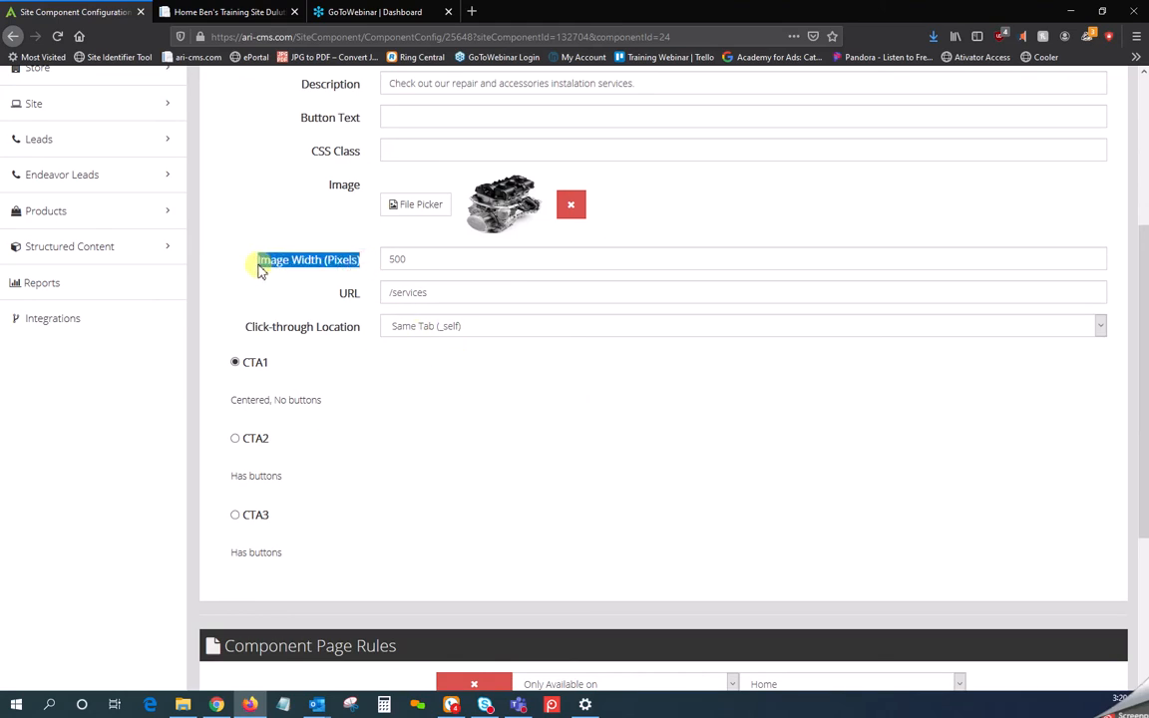
pyautogui.moveTo(314, 291); pyautogui.dragTo(349, 317)
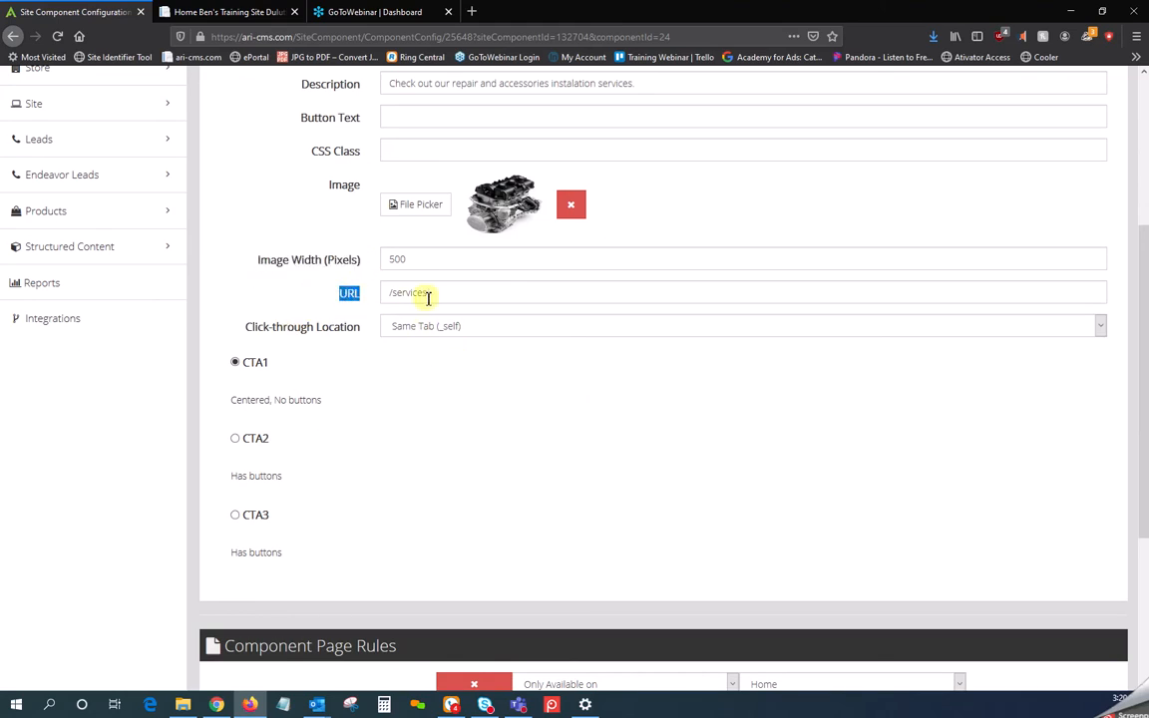
pyautogui.click(647, 388)
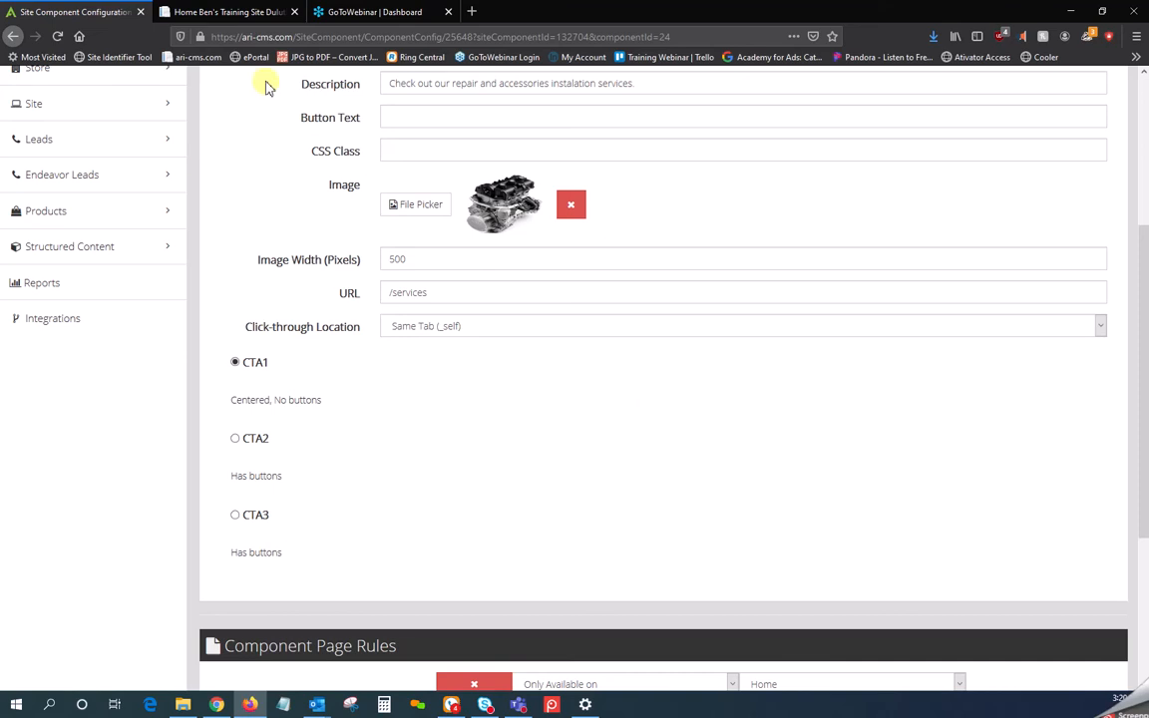
# Open the Contact Us page on the live dealer site and copy its web address.
pyautogui.click(228, 12)
pyautogui.scroll(5, 1064, 409)
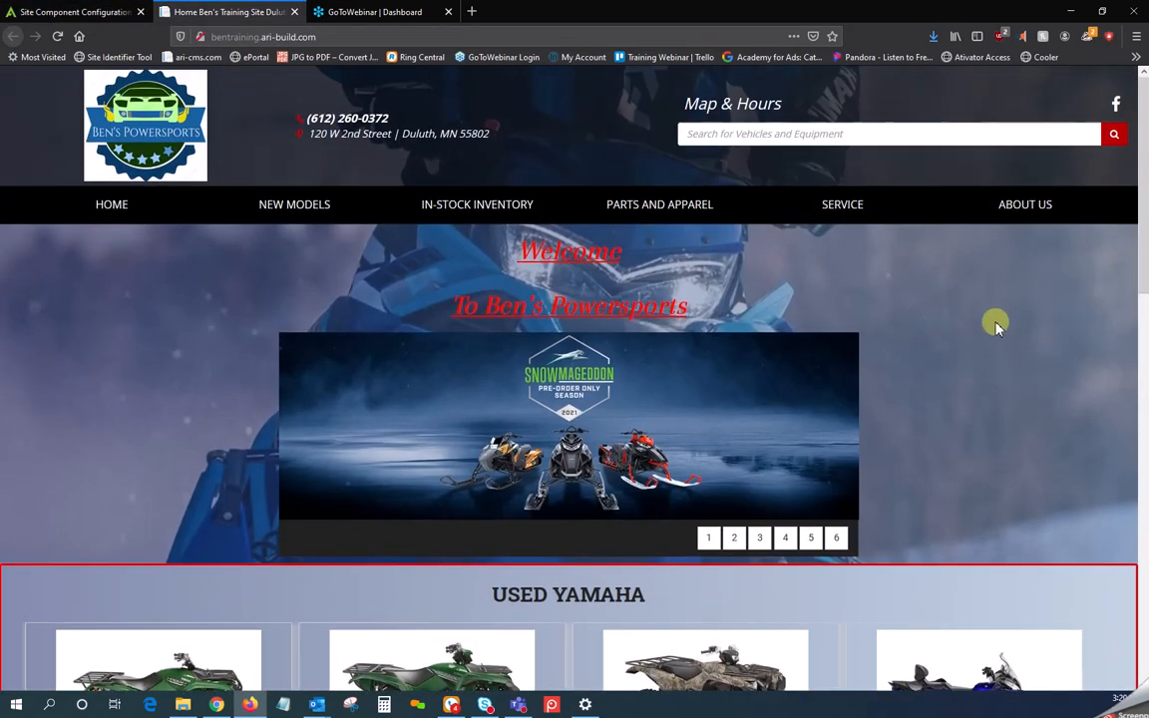
pyautogui.moveTo(1015, 212)
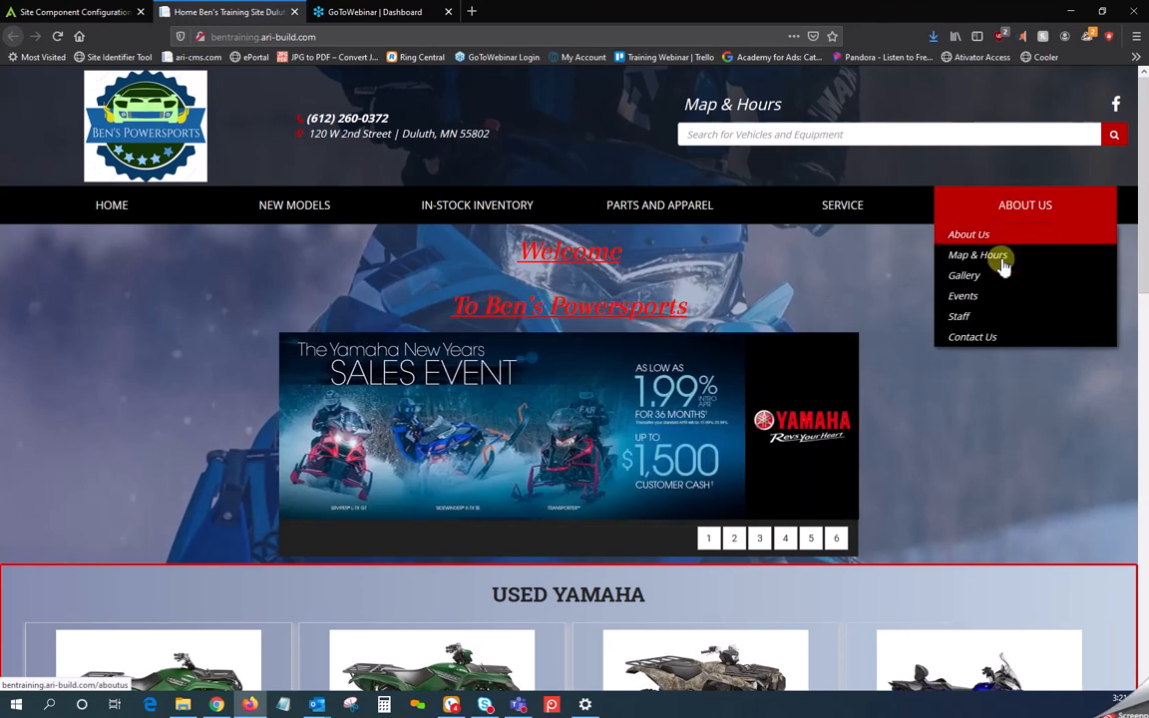
pyautogui.click(972, 338)
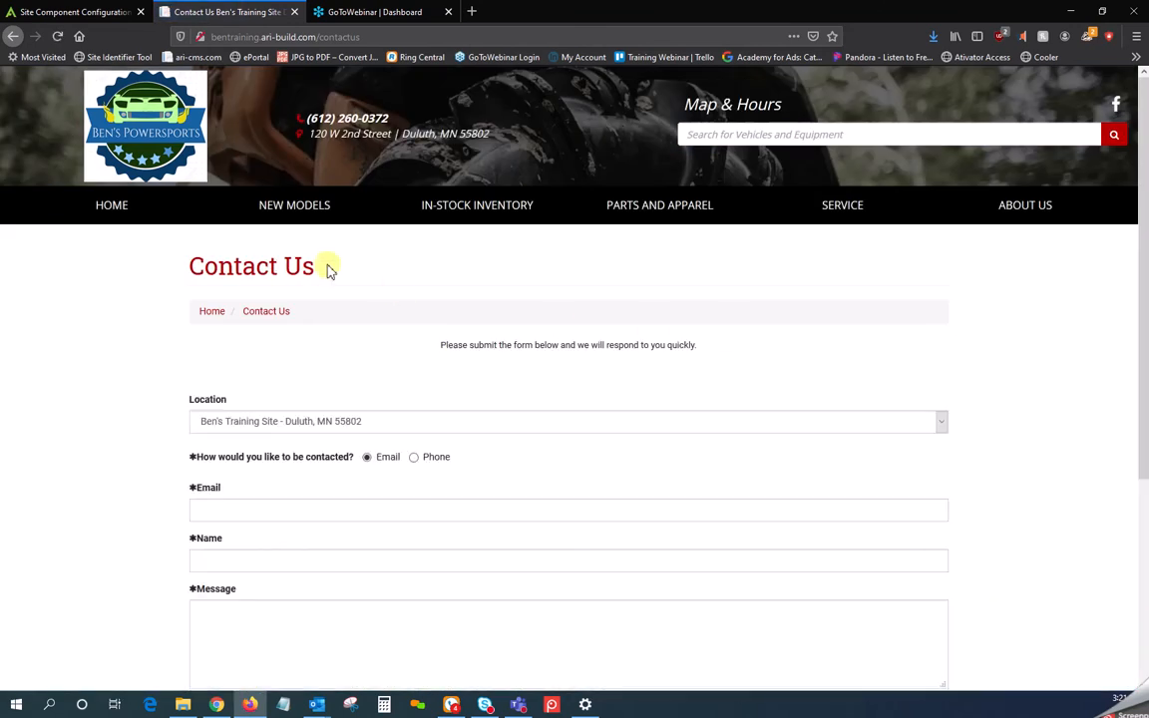
pyautogui.click(389, 36)
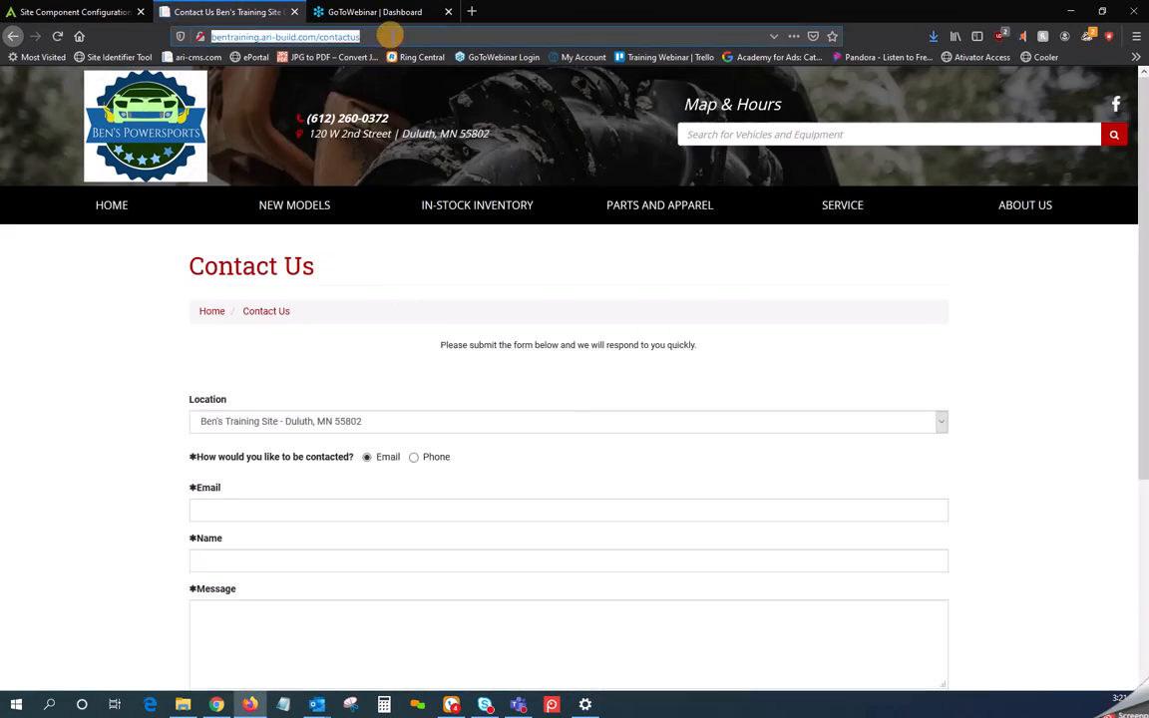
pyautogui.rightClick(339, 37)
pyautogui.click(381, 74)
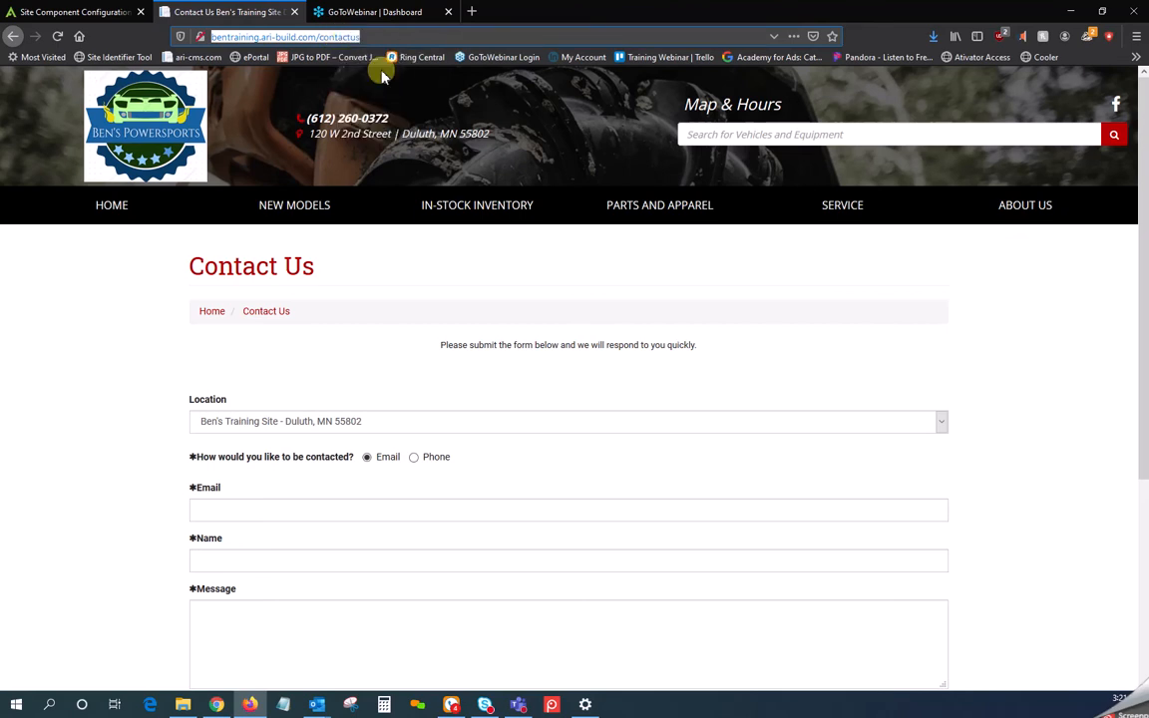
# Return to the Service CTA's settings and examine its URL, click-through location, CTA style options and page rules.
pyautogui.click(89, 14)
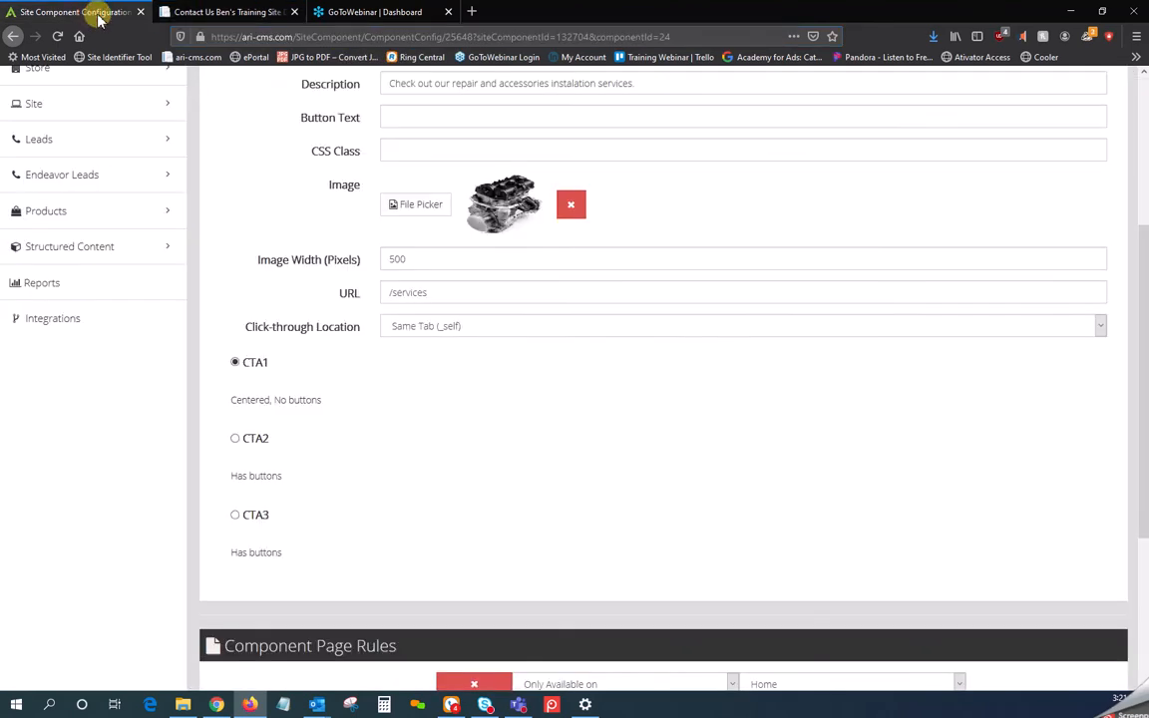
pyautogui.click(491, 294)
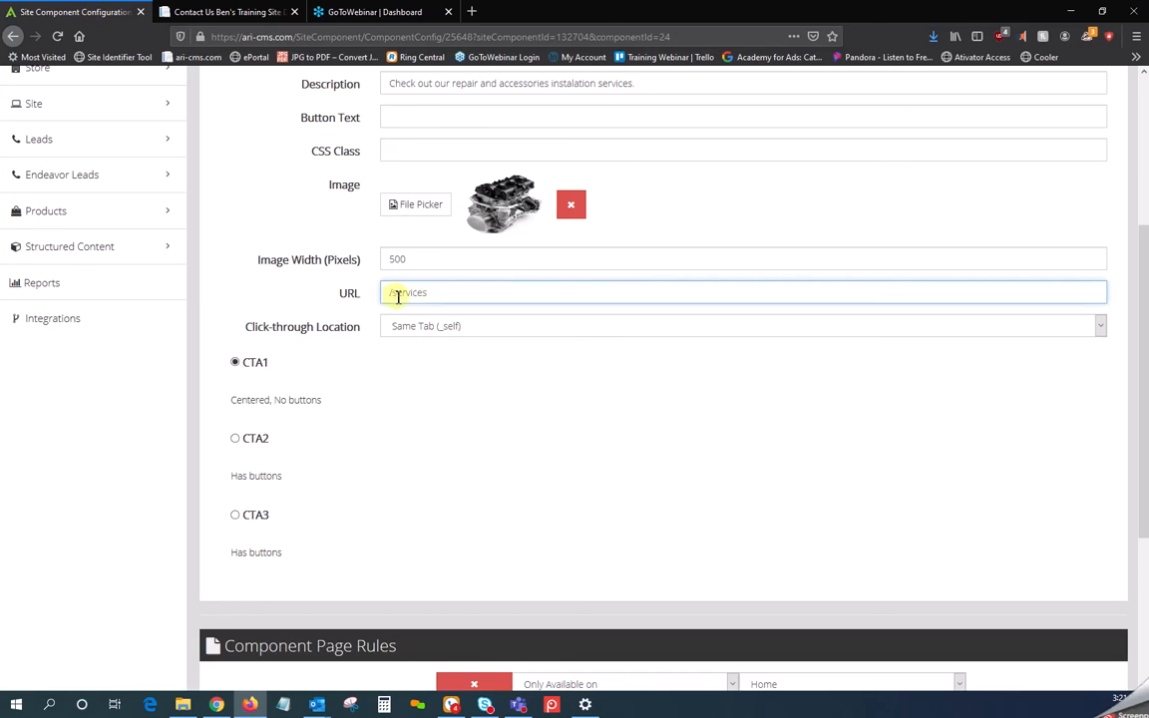
pyautogui.click(698, 363)
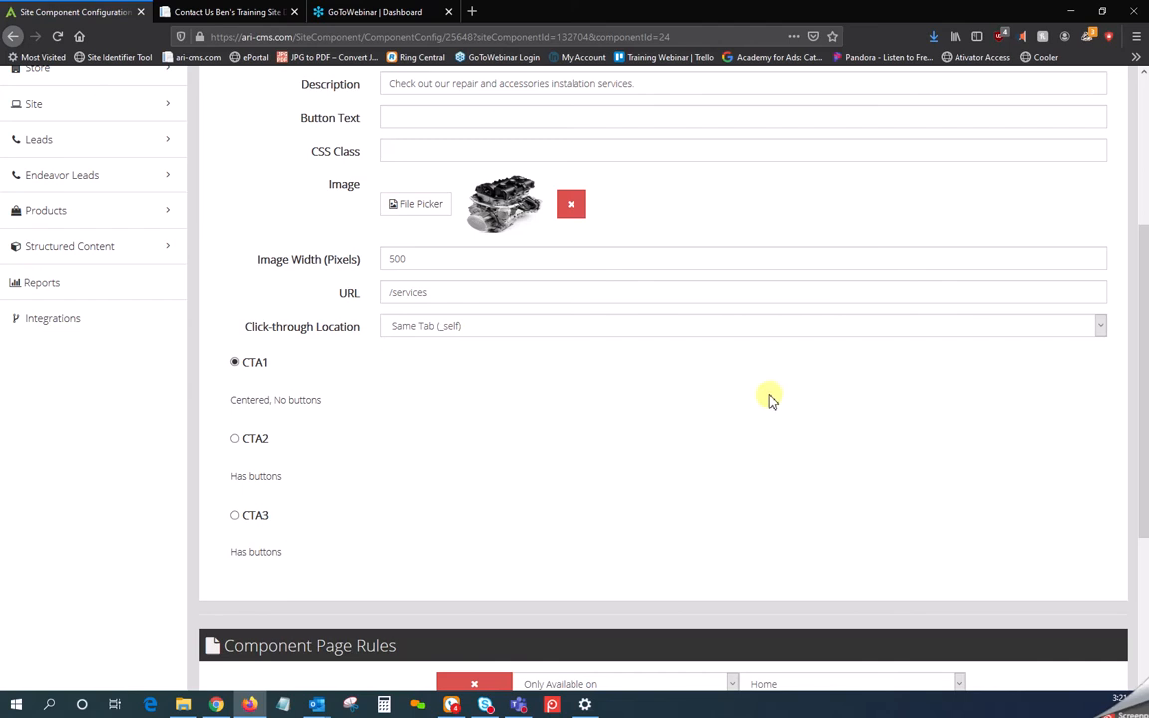
pyautogui.scroll(-1, 710, 417)
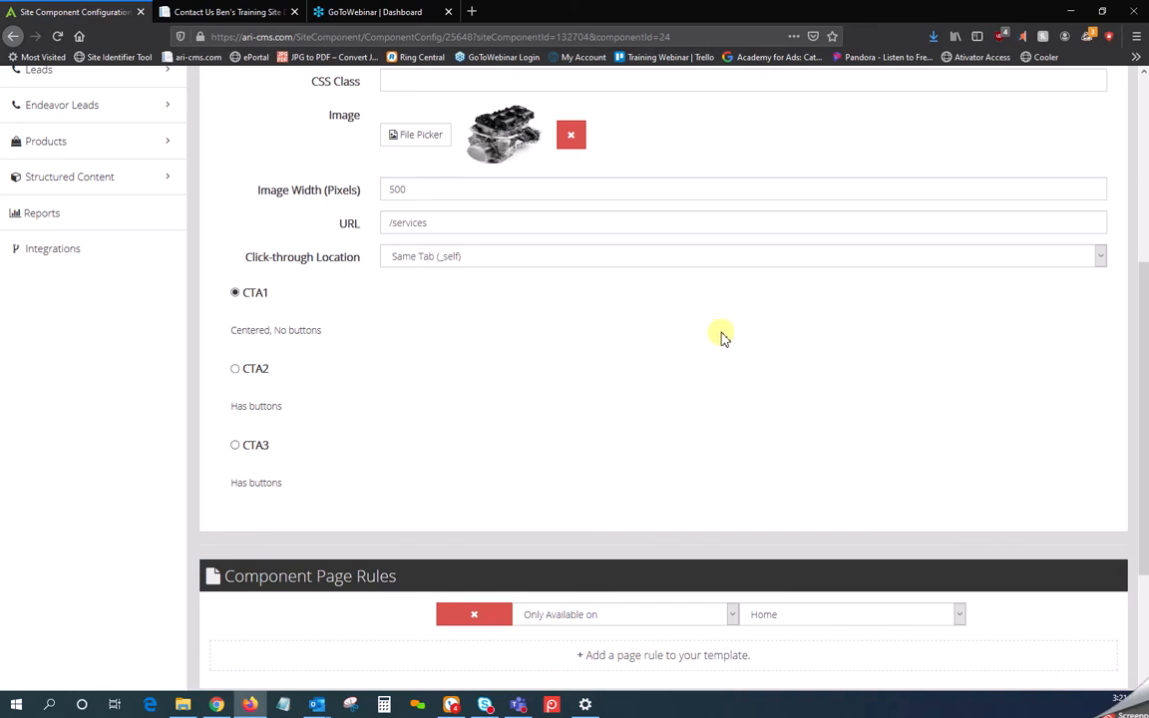
pyautogui.scroll(4, 718, 334)
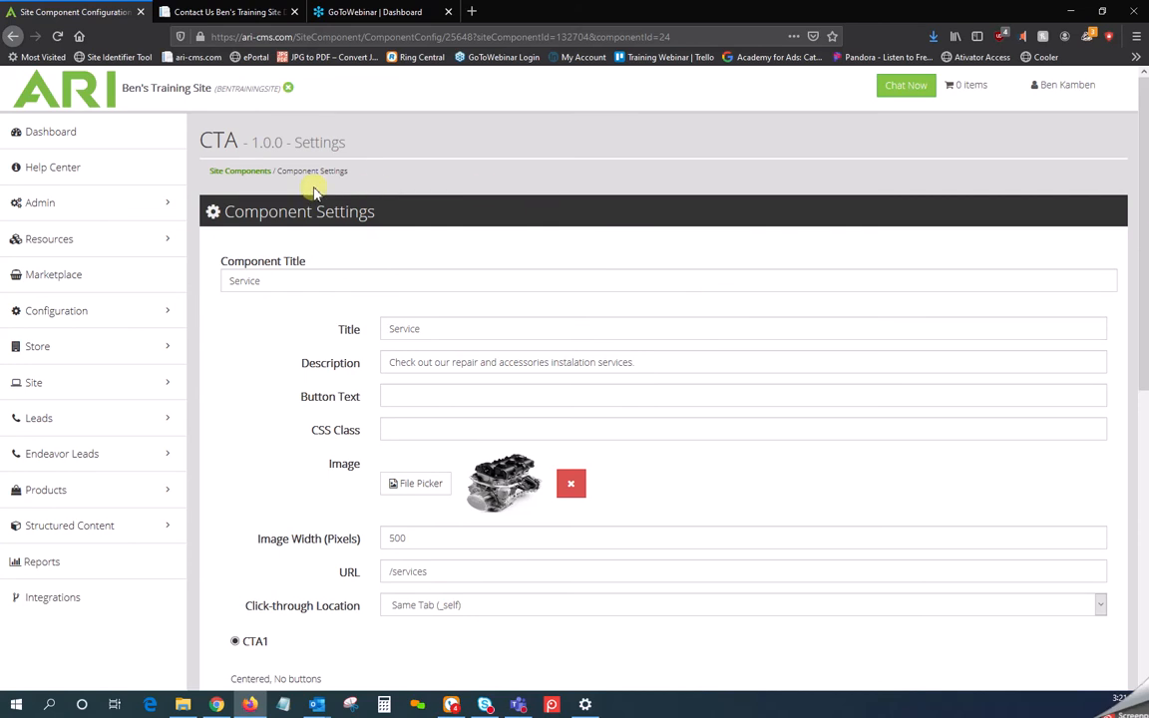
# Go back to the CMS dashboard and open the Homepage layout from the training site's layouts.
pyautogui.click(96, 132)
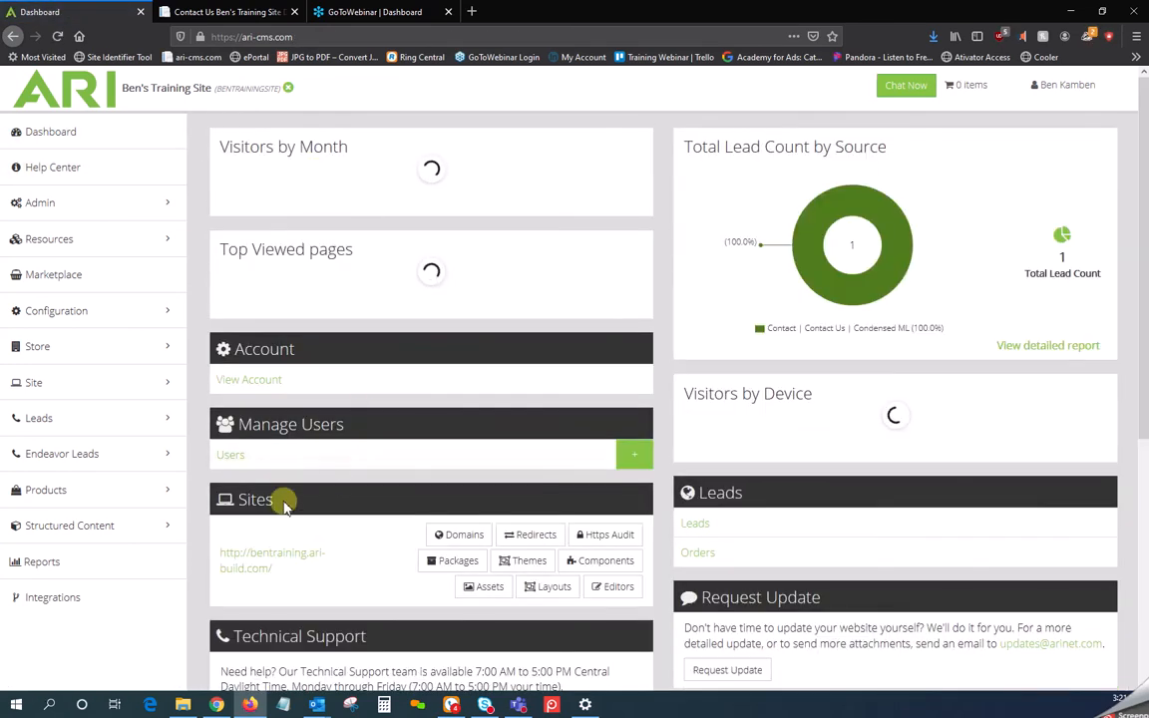
pyautogui.moveTo(288, 498); pyautogui.dragTo(262, 498)
pyautogui.doubleClick(265, 561)
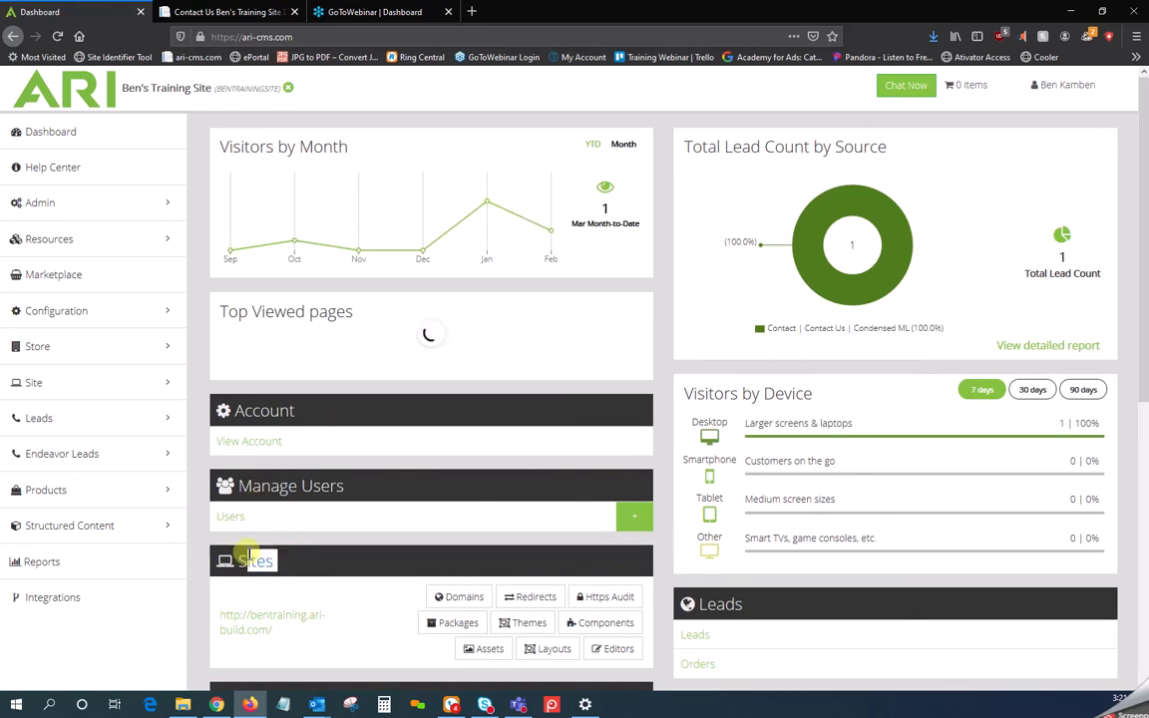
pyautogui.click(547, 648)
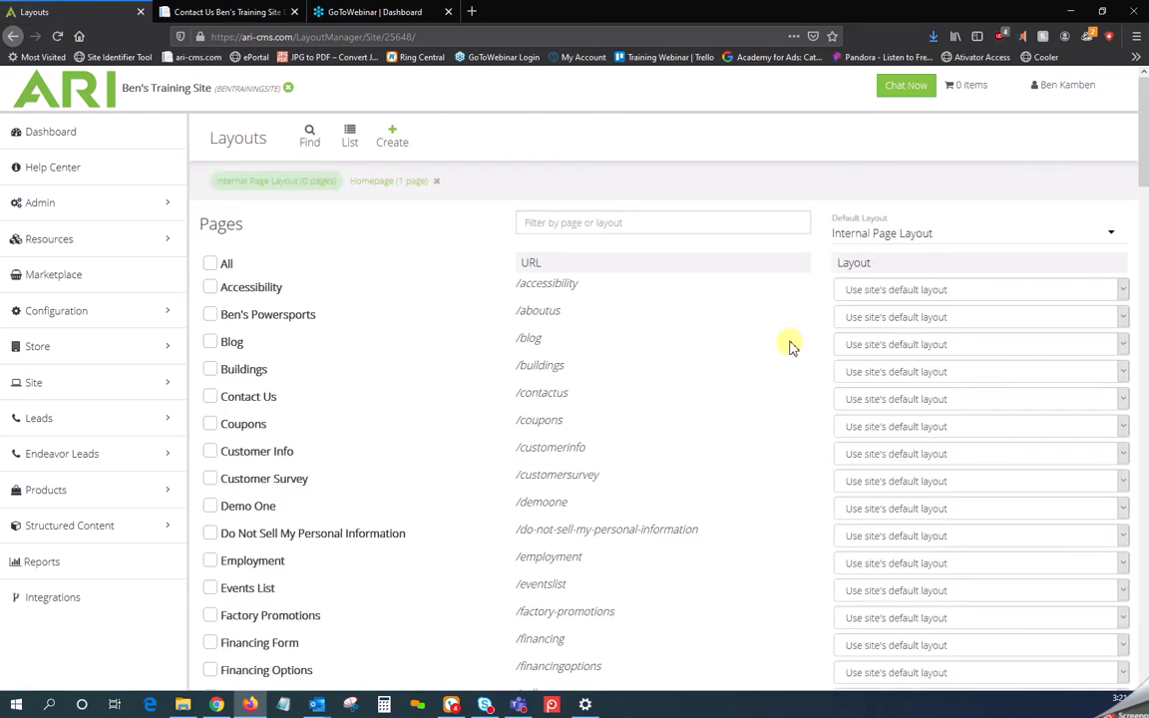
pyautogui.click(389, 180)
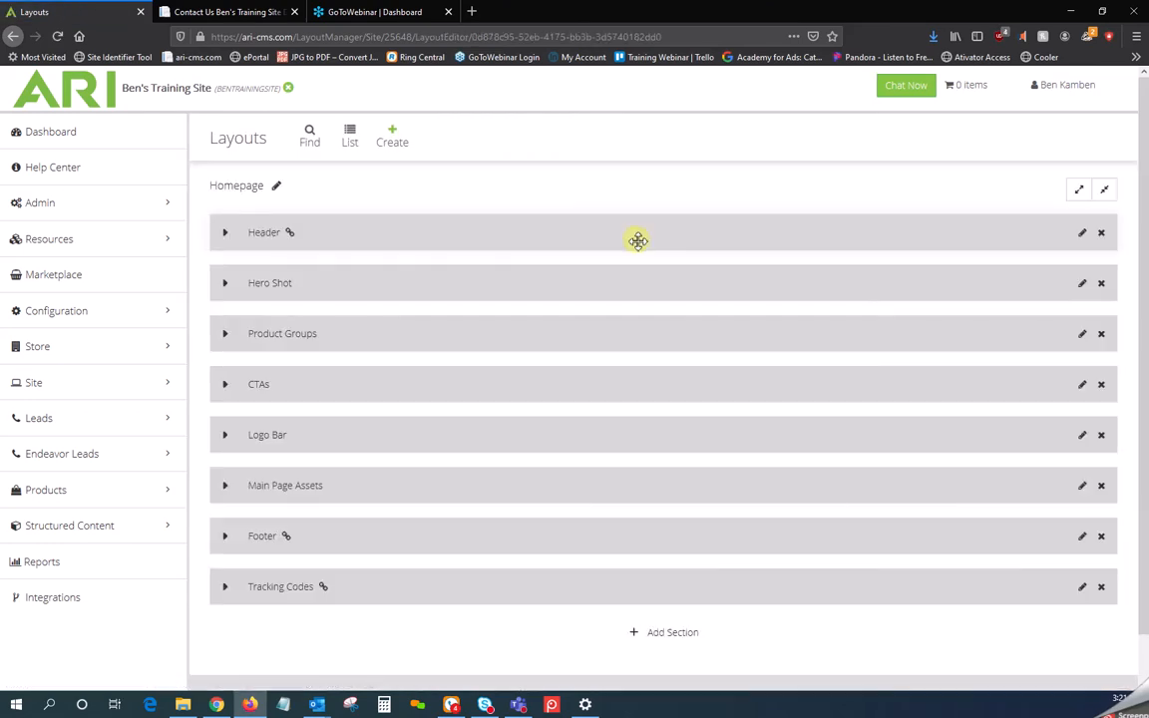
pyautogui.scroll(-1, 674, 400)
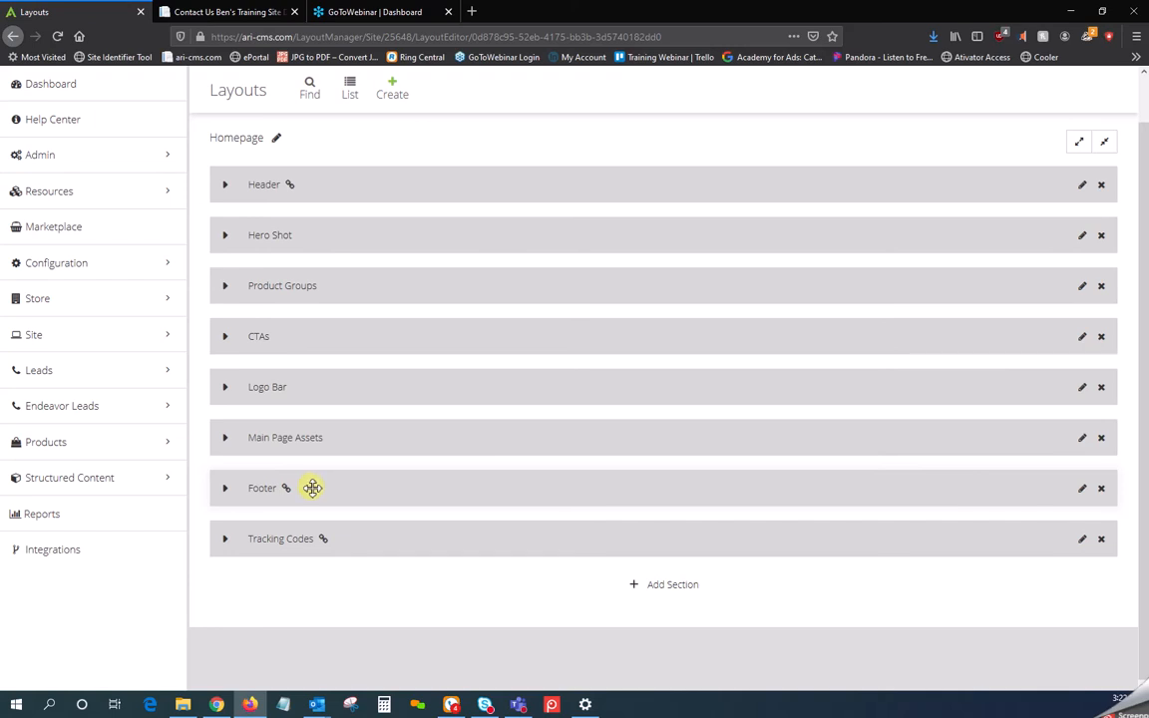
# Review the live homepage's sections from the hero banner down to the footer, and return to the Homepage layout in the CMS.
pyautogui.click(240, 16)
pyautogui.click(110, 211)
pyautogui.click(60, 236)
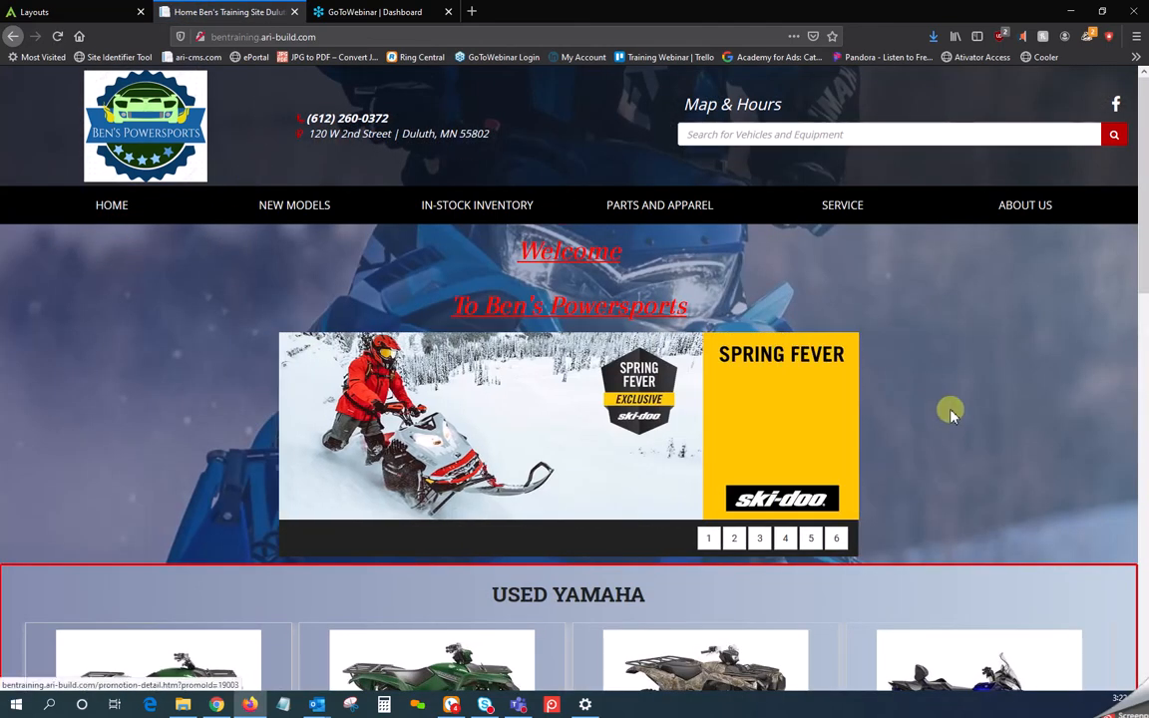
pyautogui.scroll(-3, 962, 411)
pyautogui.scroll(-5, 876, 423)
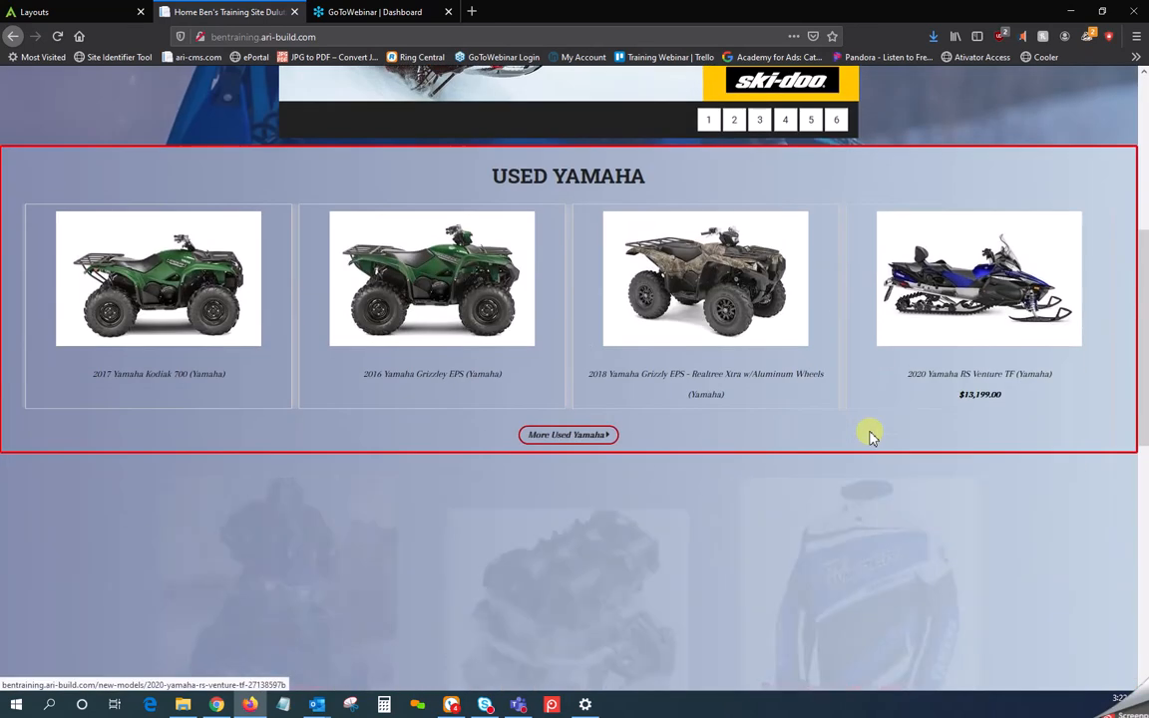
pyautogui.scroll(-1, 1053, 436)
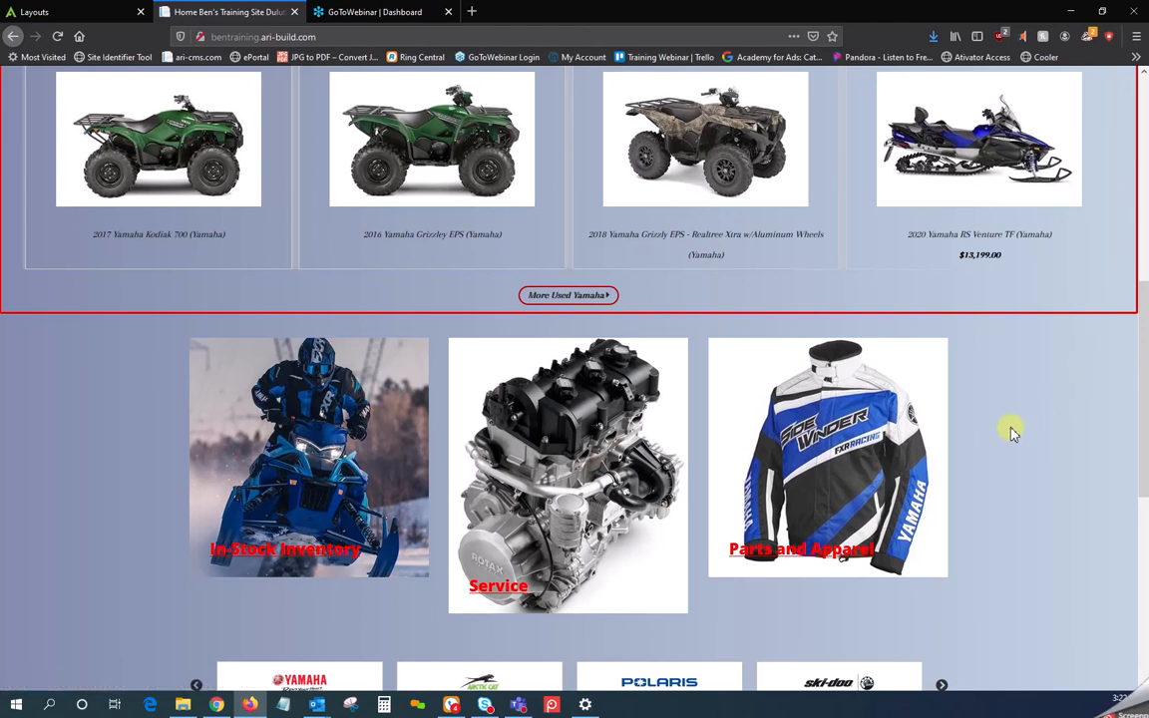
pyautogui.scroll(-5, 1012, 431)
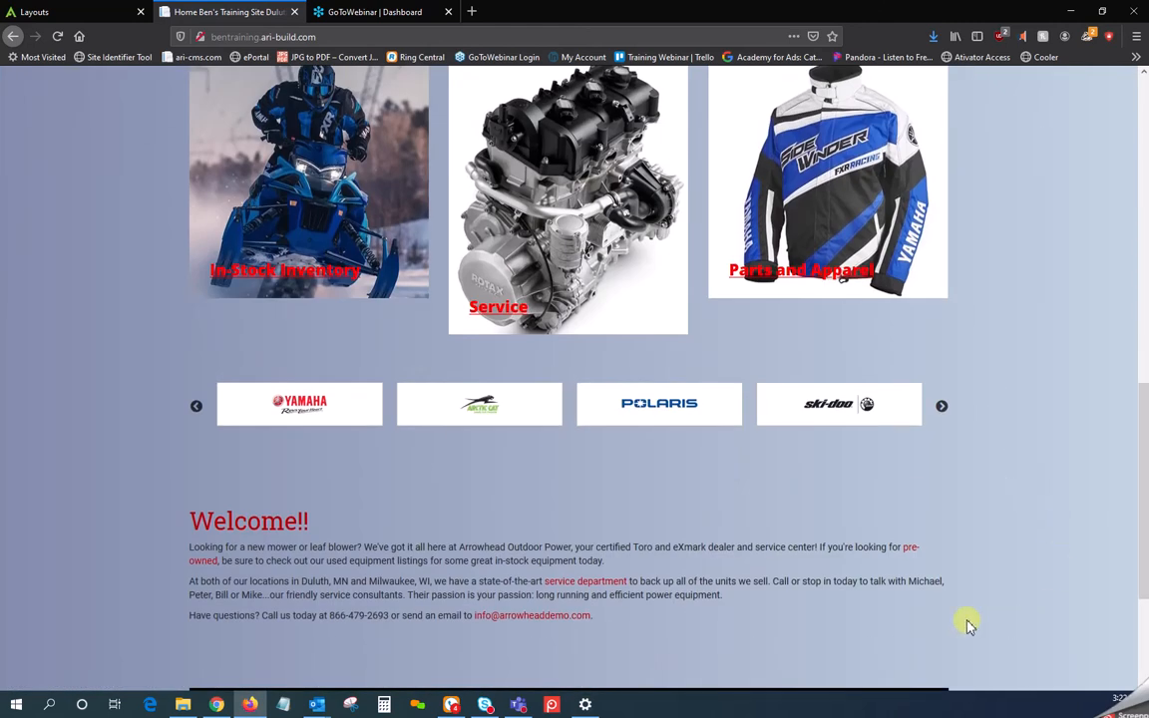
pyautogui.scroll(-4, 972, 619)
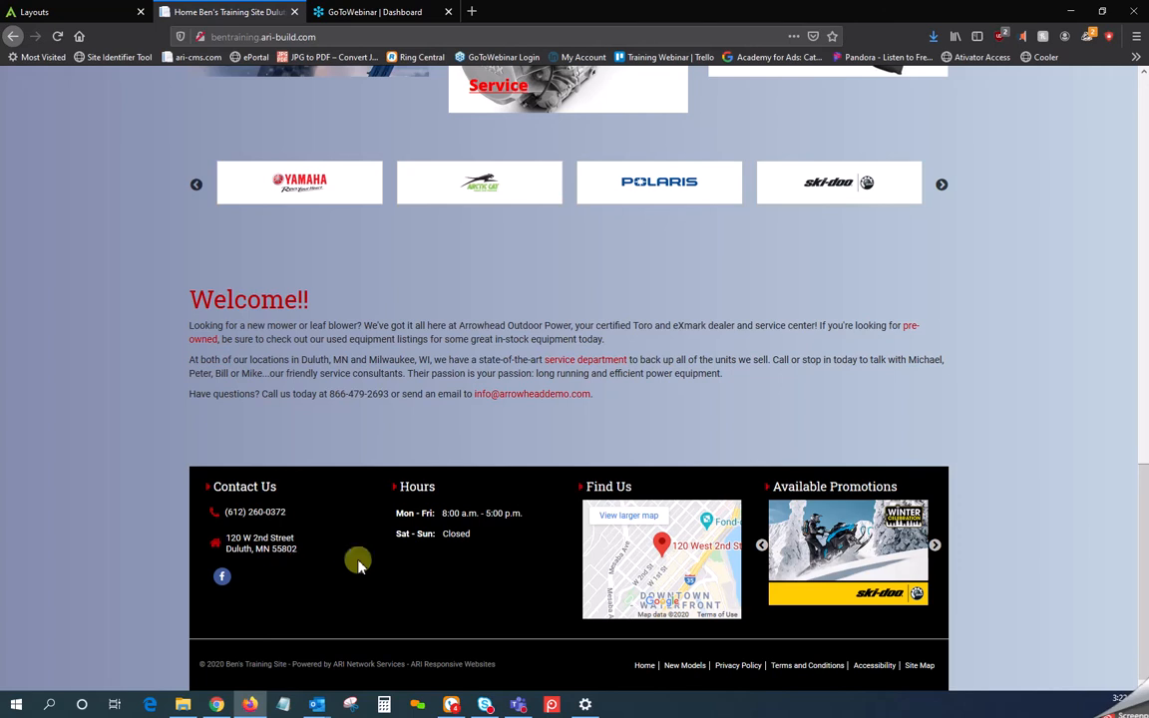
pyautogui.scroll(4, 1047, 399)
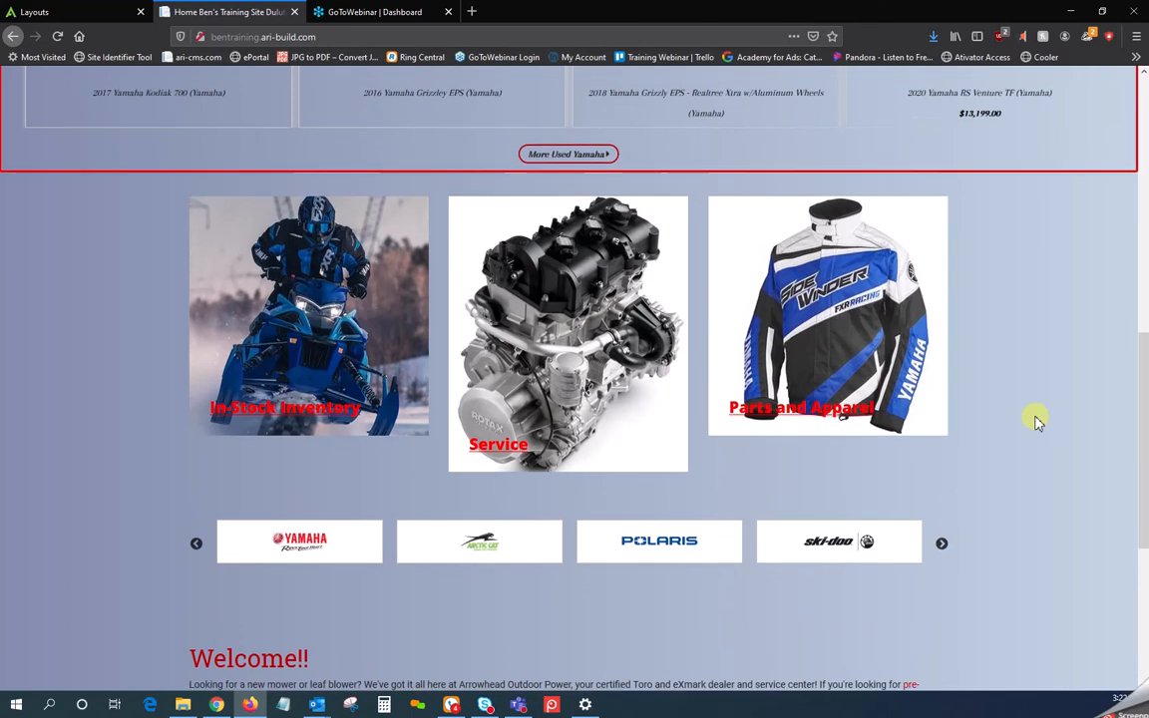
pyautogui.scroll(8, 1035, 420)
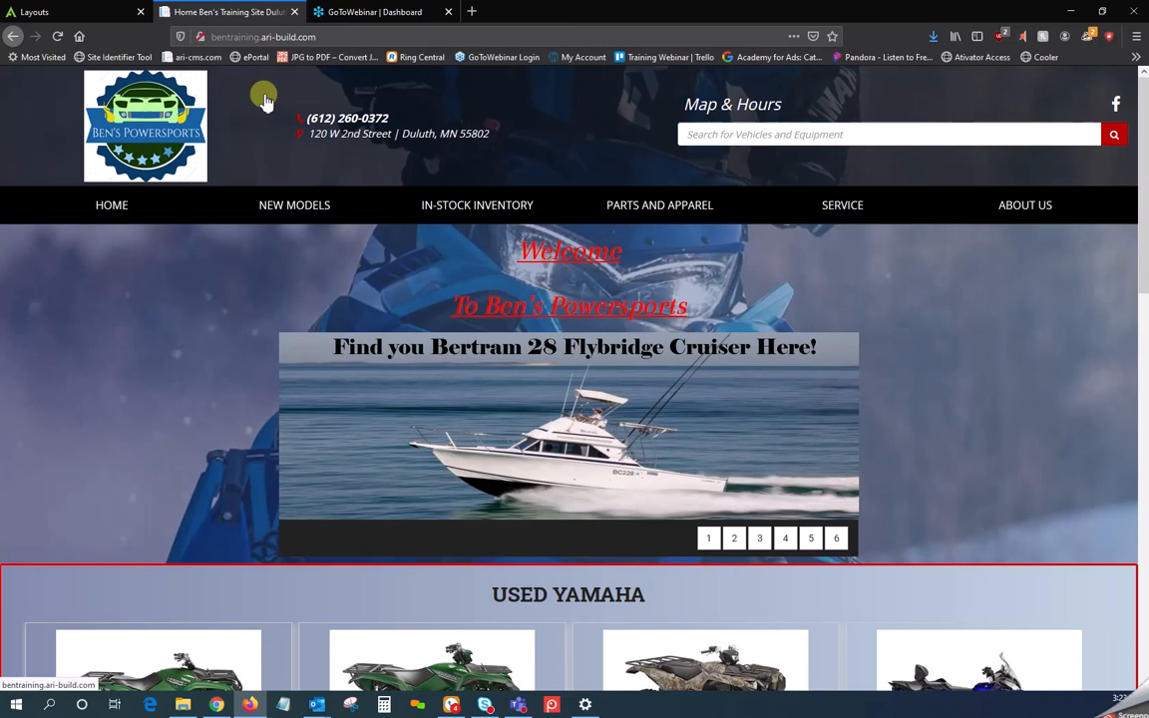
pyautogui.click(80, 12)
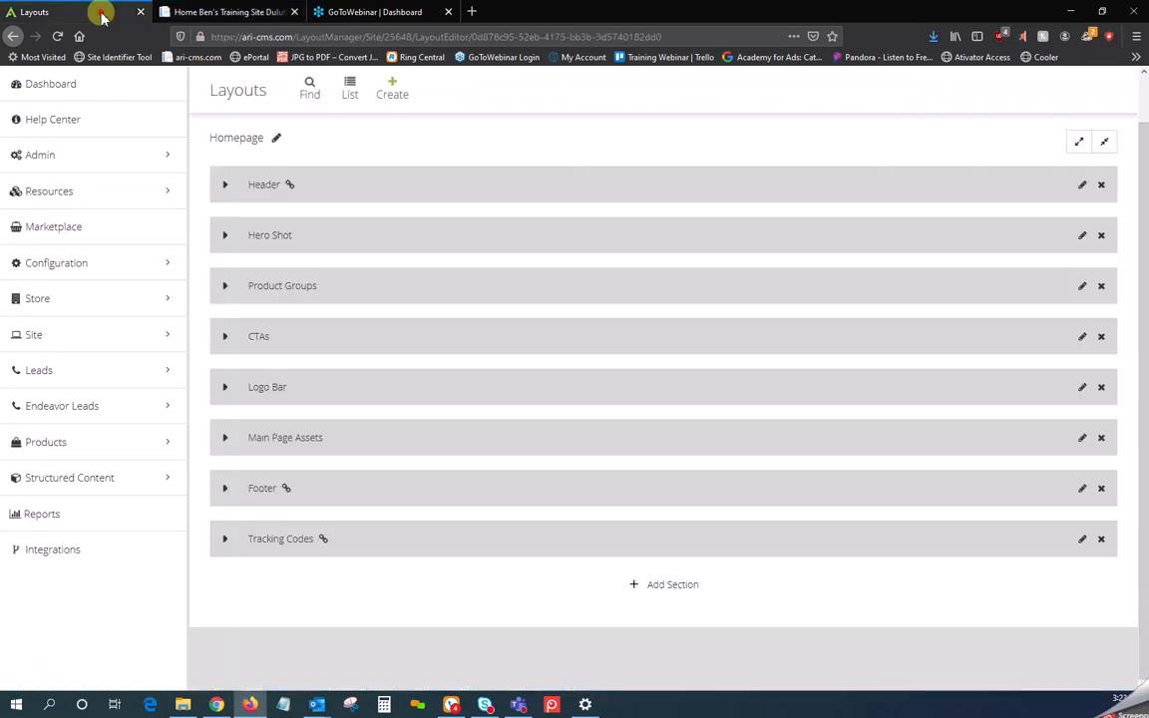
pyautogui.scroll(1, 848, 387)
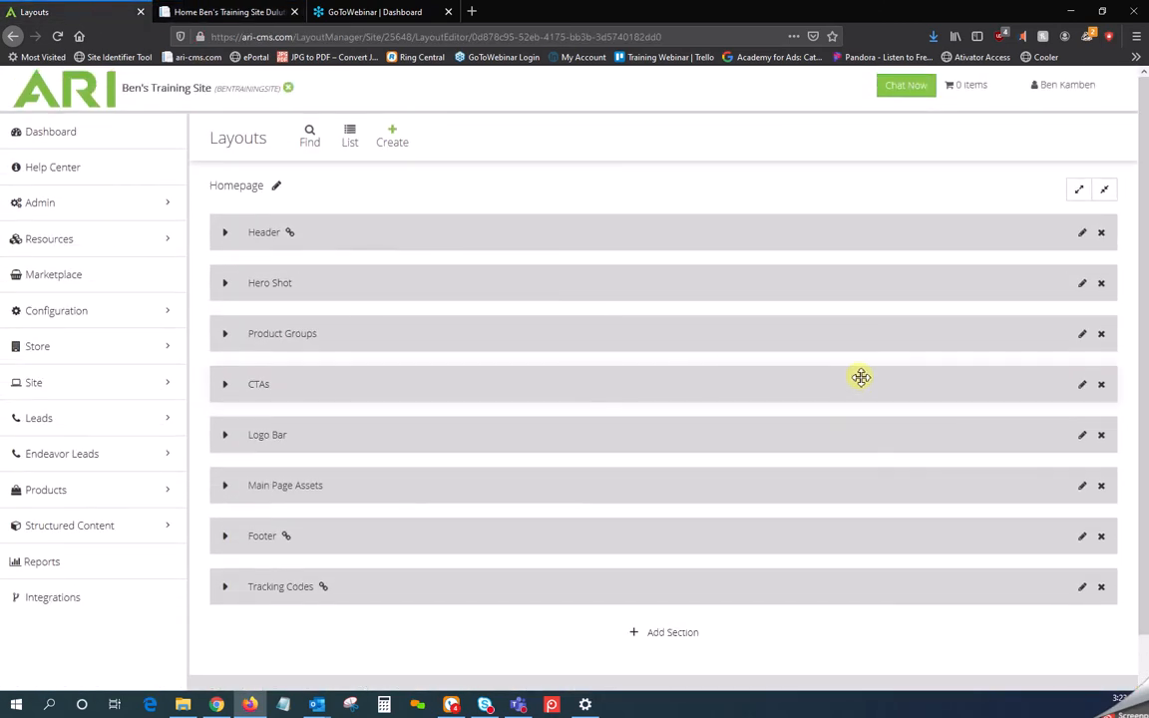